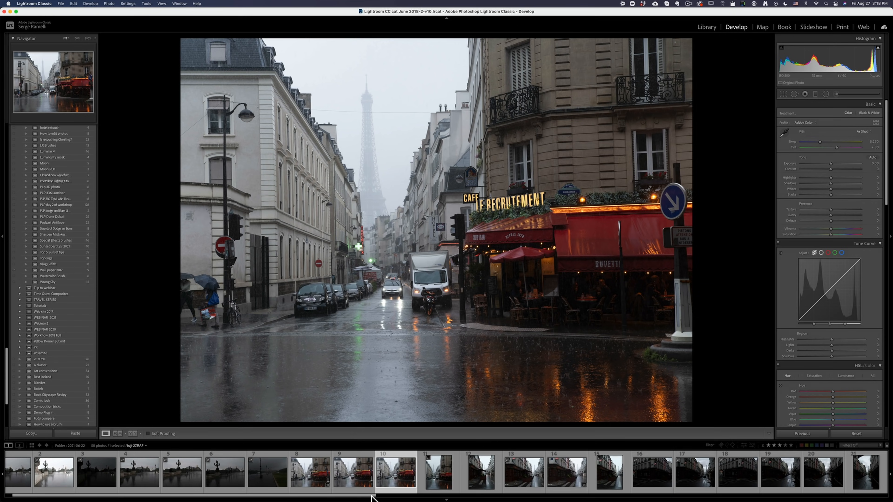
Look through the landscape-format rainy street photos 13 to 20 of the Irish pub corner and return to photo 16
{"action": "left_click_drag", "start_coordinate": [373, 496], "coordinate": [411, 498]}
{"action": "left_click", "coordinate": [424, 484]}
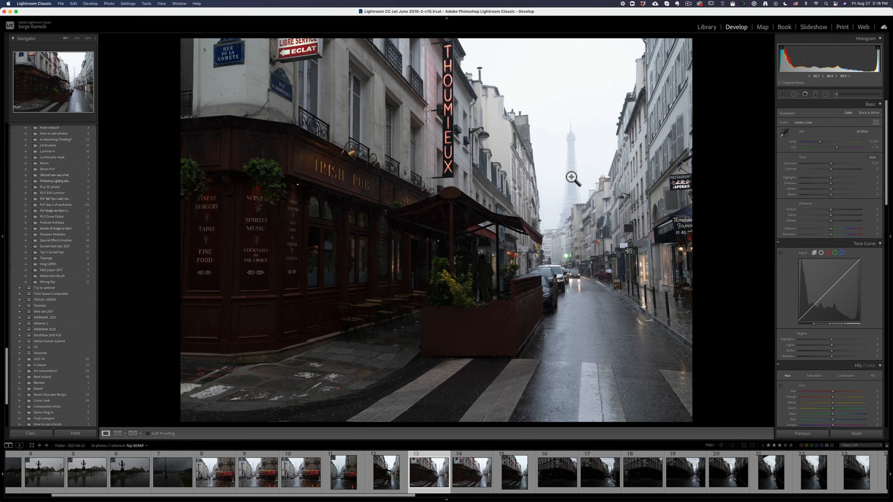
{"action": "left_click", "coordinate": [469, 482]}
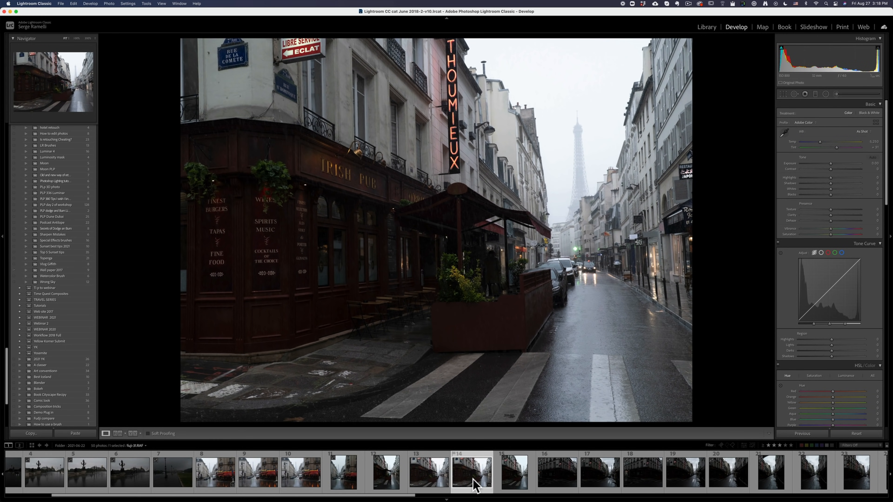
{"action": "left_click", "coordinate": [558, 473]}
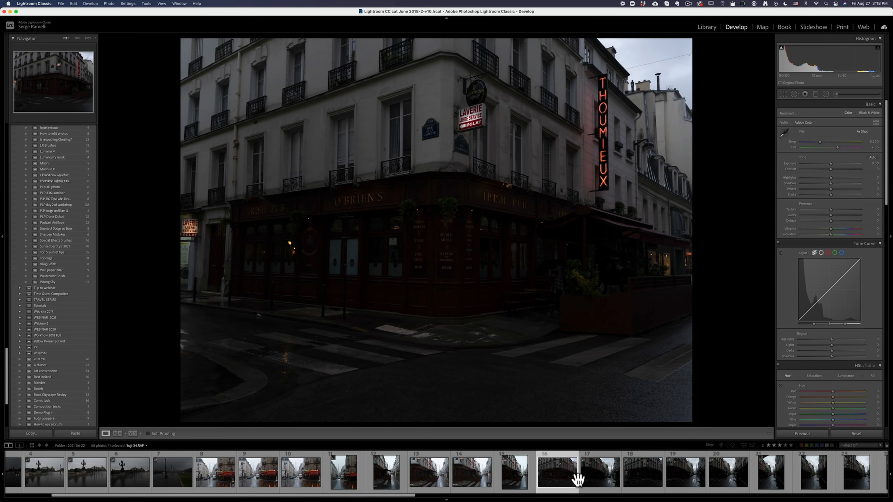
{"action": "left_click", "coordinate": [599, 483]}
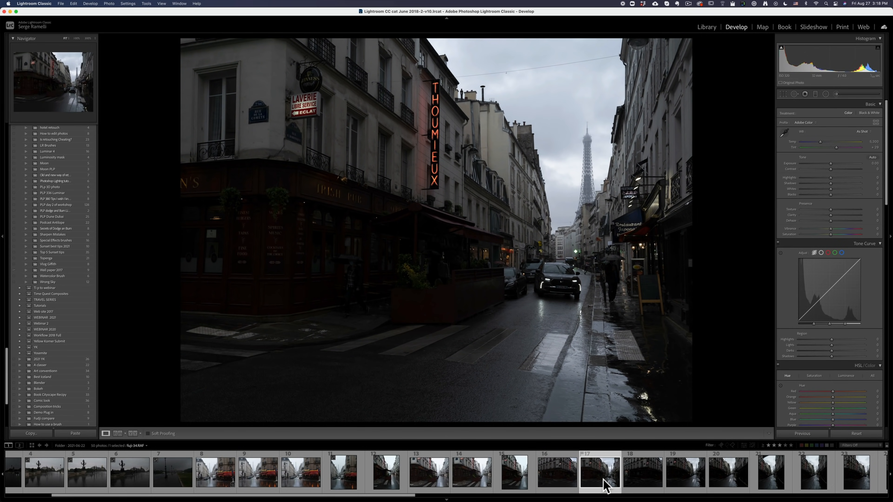
{"action": "left_click", "coordinate": [647, 475]}
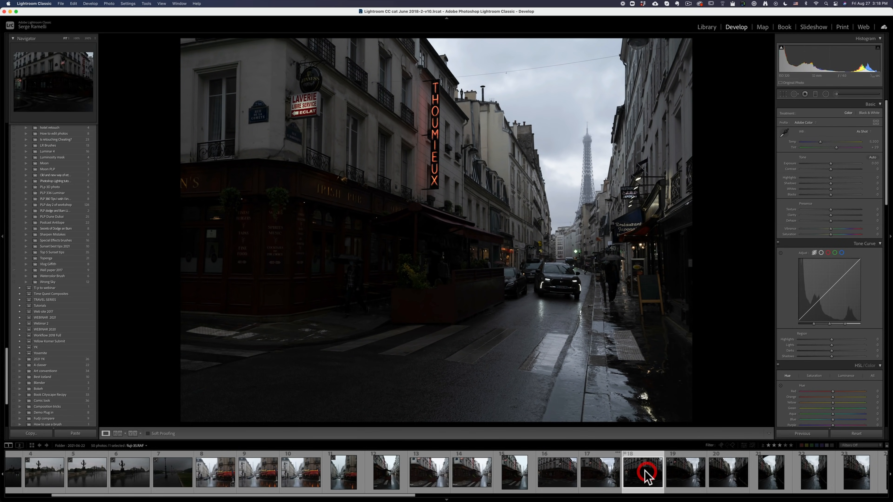
{"action": "left_click", "coordinate": [676, 472]}
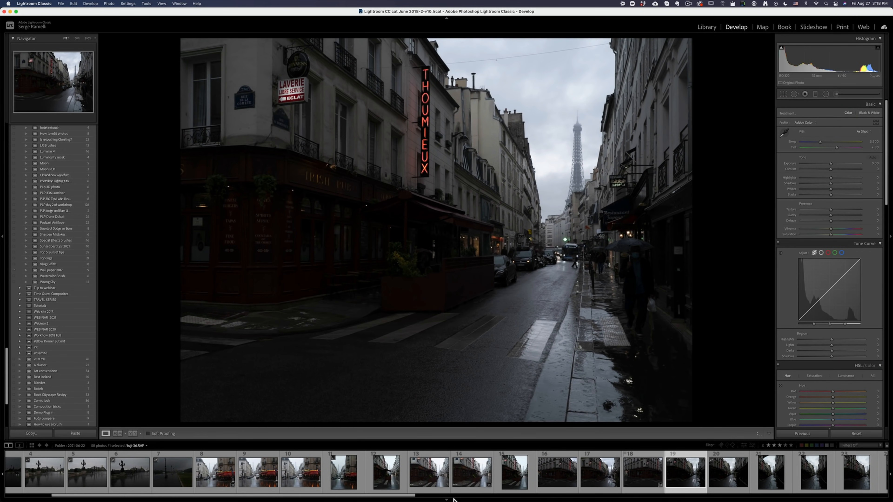
{"action": "left_click_drag", "start_coordinate": [414, 496], "coordinate": [469, 495]}
{"action": "left_click", "coordinate": [468, 484]}
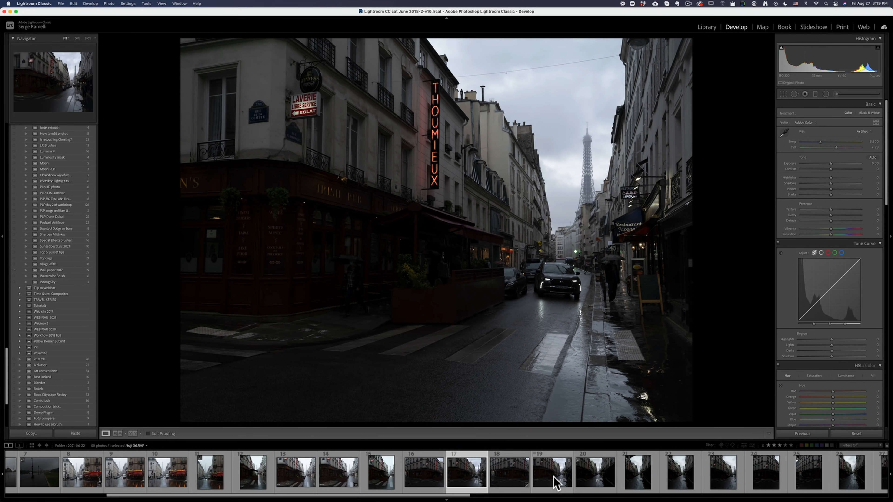
{"action": "left_click", "coordinate": [552, 483]}
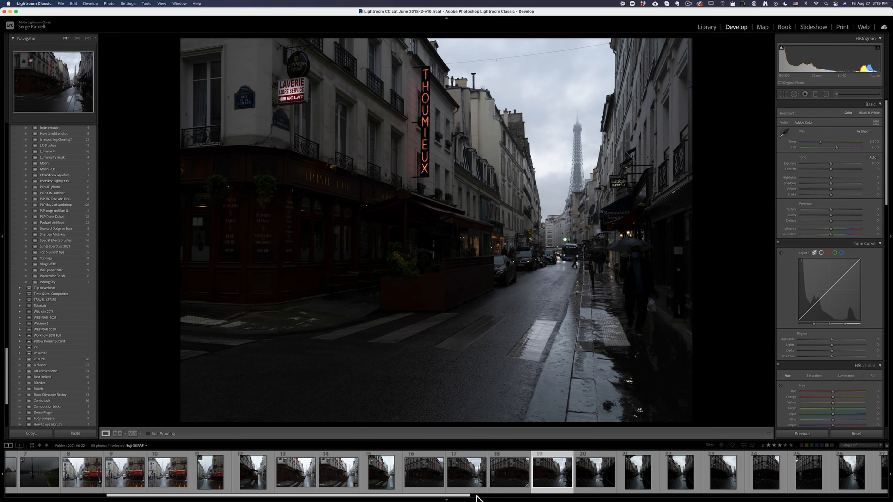
{"action": "left_click_drag", "start_coordinate": [460, 496], "coordinate": [491, 496]}
{"action": "left_click", "coordinate": [510, 488]}
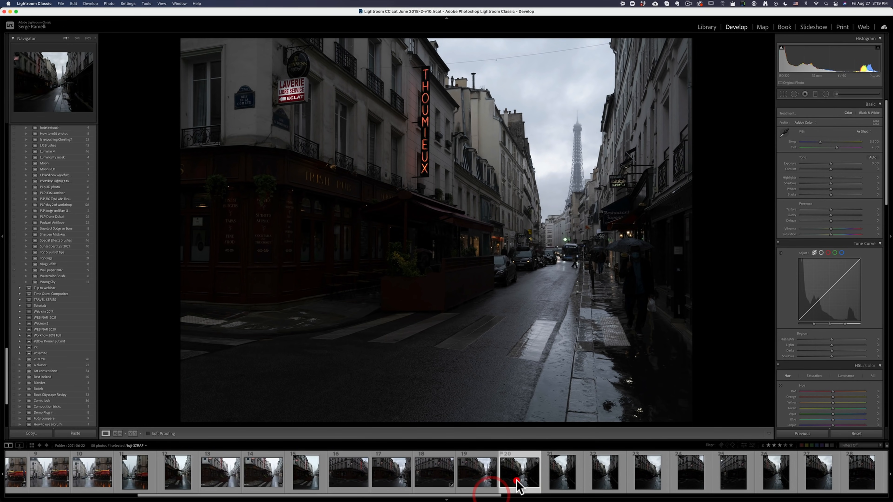
{"action": "left_click", "coordinate": [351, 477]}
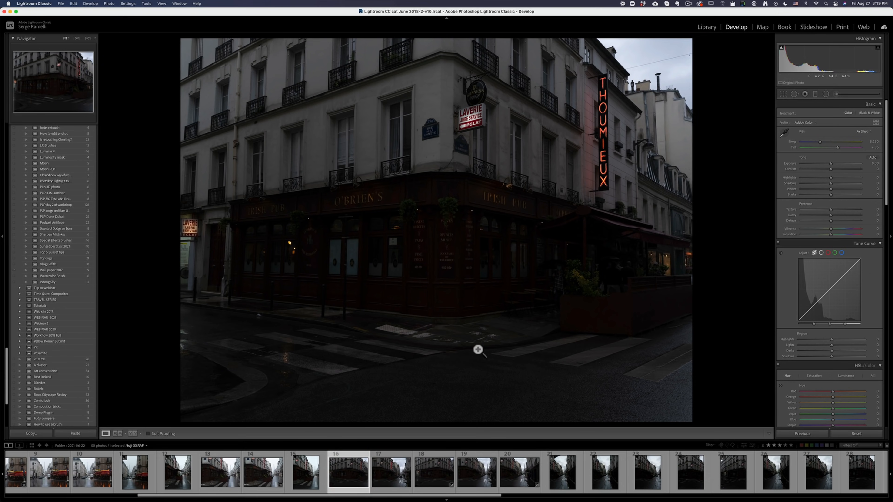
Review street photos 19 and 20 and the vertical shots 21, 26, 27 and 31 with the Eiffel Tower
{"action": "left_click_drag", "start_coordinate": [498, 496], "coordinate": [537, 496]}
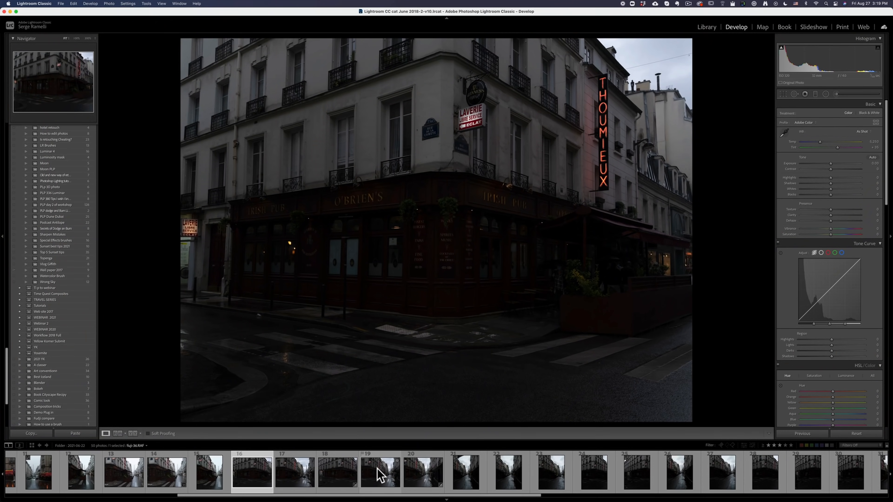
{"action": "left_click", "coordinate": [376, 469]}
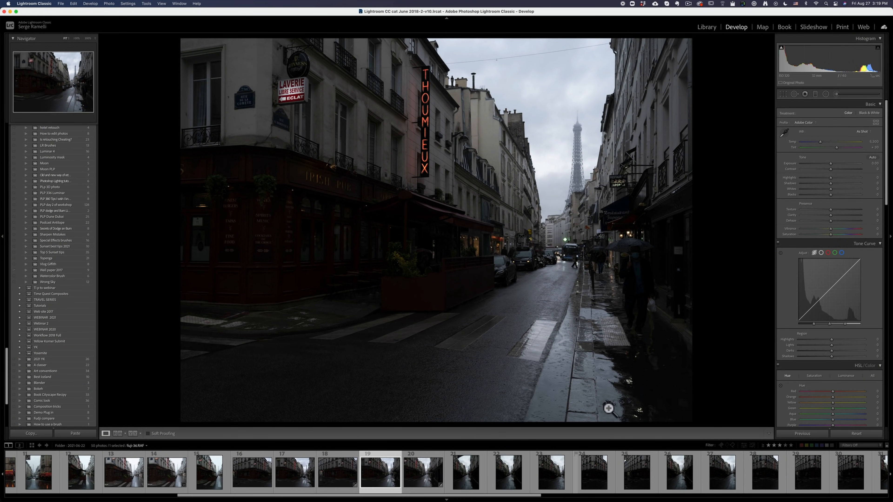
{"action": "left_click", "coordinate": [433, 479]}
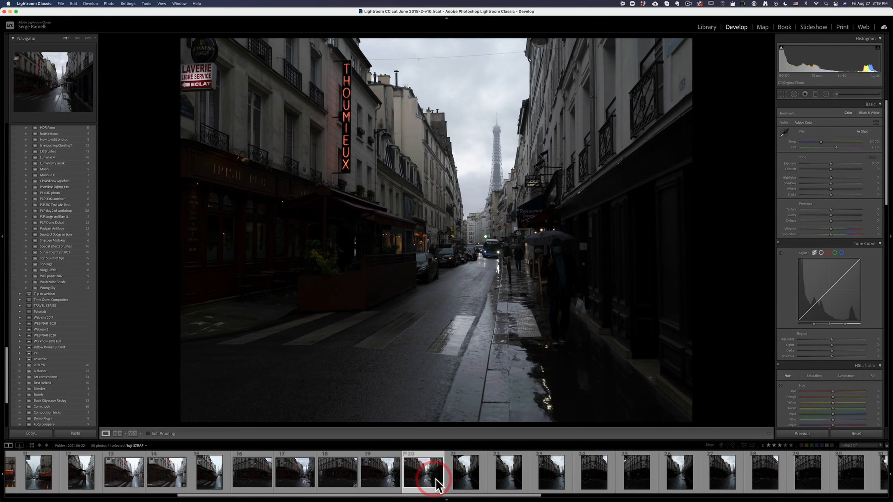
{"action": "left_click", "coordinate": [467, 481]}
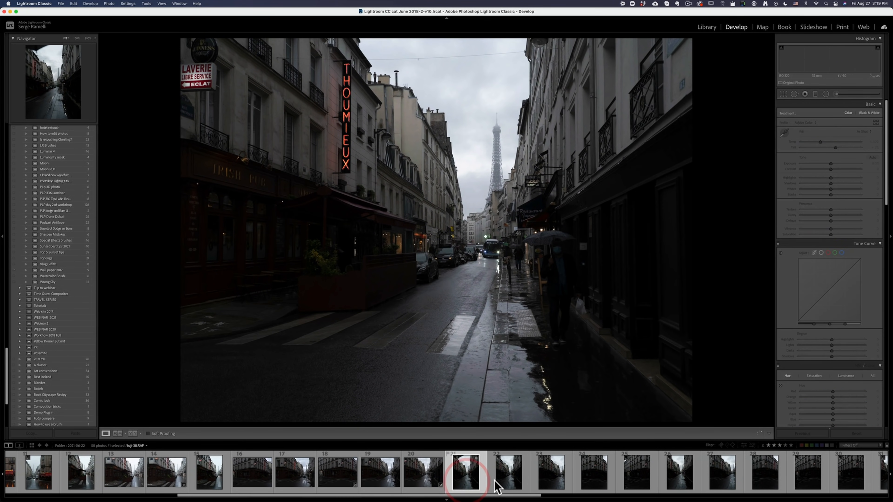
{"action": "left_click", "coordinate": [510, 475]}
{"action": "left_click", "coordinate": [480, 477]}
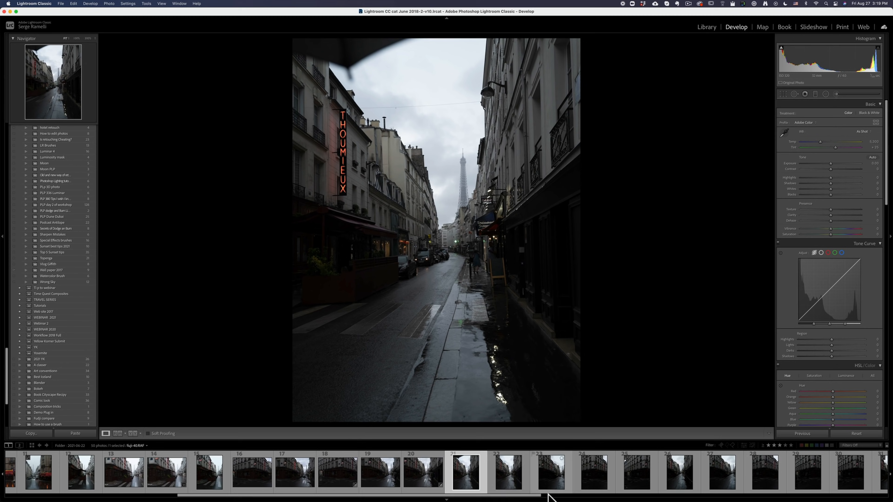
{"action": "left_click_drag", "start_coordinate": [537, 496], "coordinate": [590, 497]}
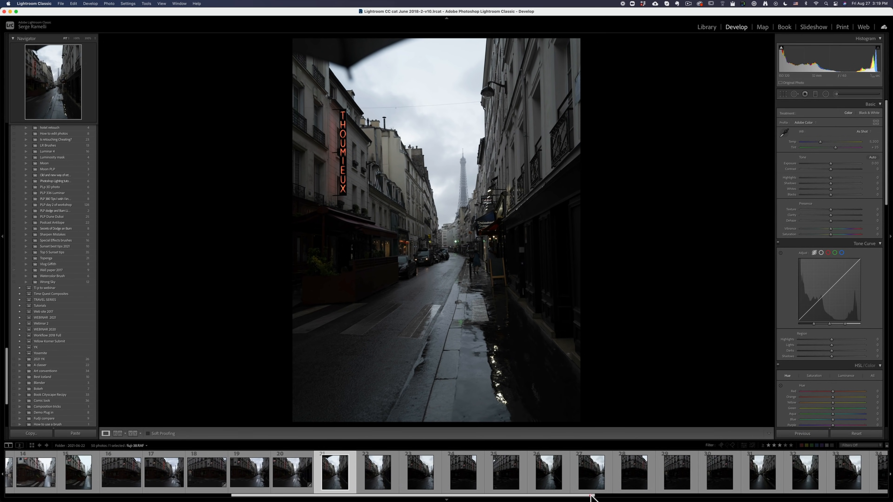
{"action": "left_click", "coordinate": [554, 476]}
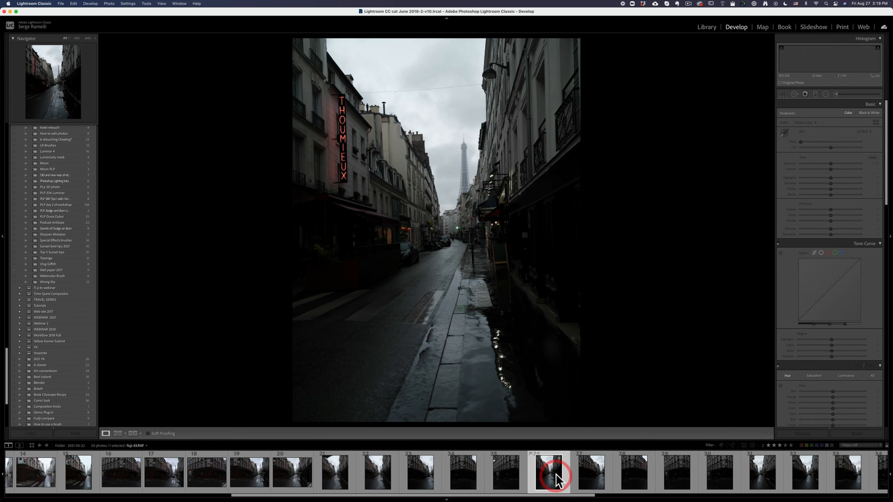
{"action": "left_click", "coordinate": [591, 479]}
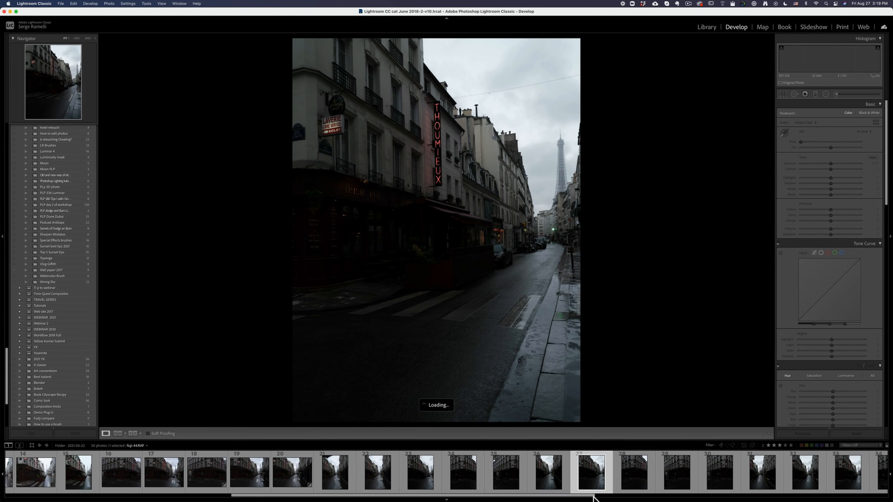
{"action": "left_click_drag", "start_coordinate": [592, 497], "coordinate": [650, 496]}
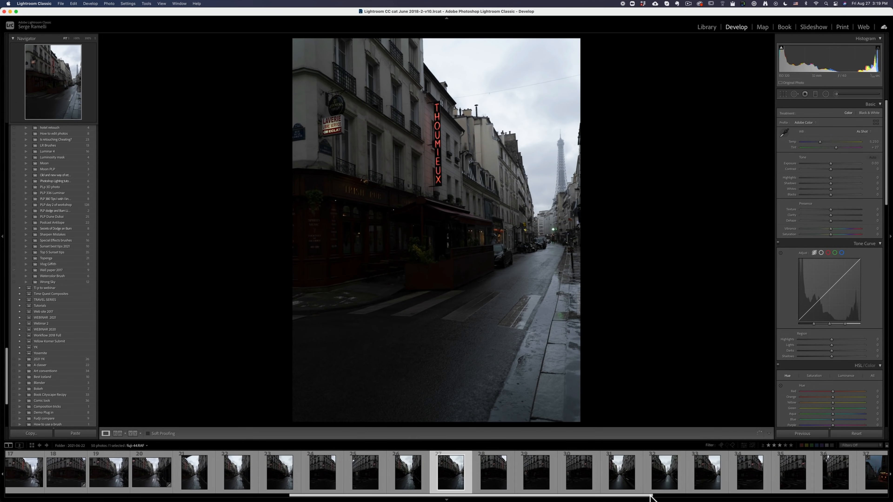
{"action": "left_click", "coordinate": [623, 478]}
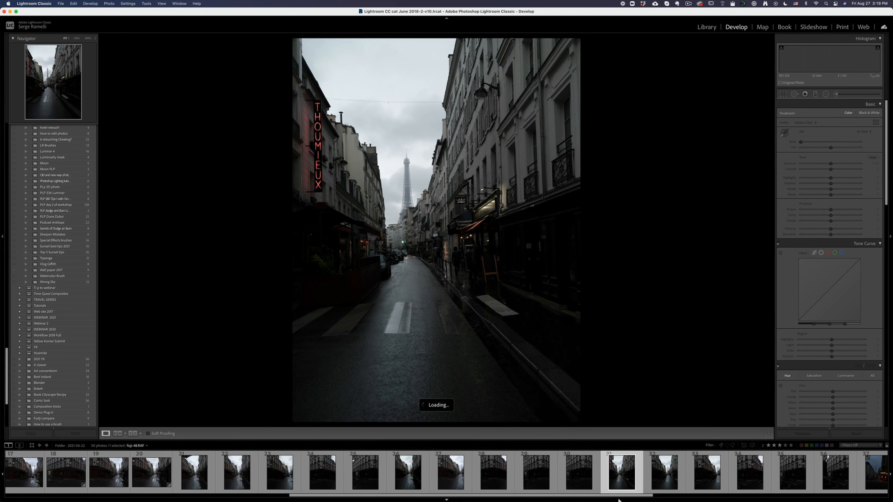
{"action": "left_click_drag", "start_coordinate": [626, 498], "coordinate": [722, 496]}
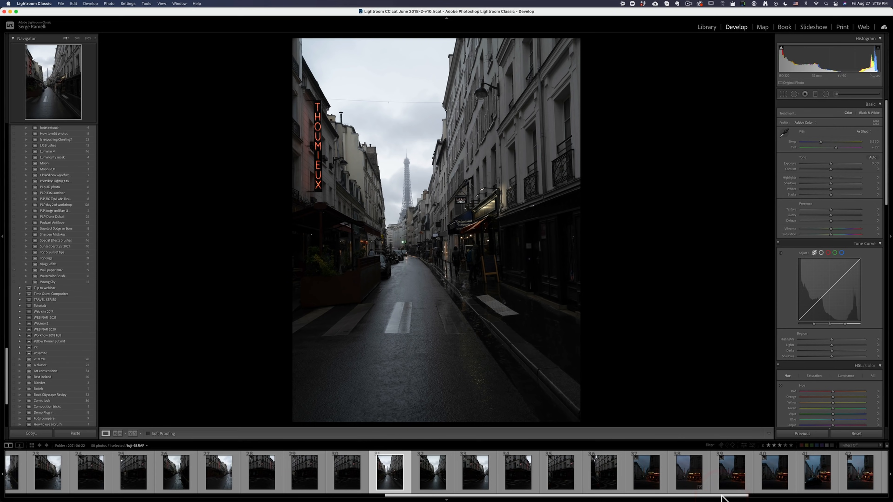
View the vertical dusk photos 38 to 42 of the Le Recrutement café corner one by one
{"action": "left_click", "coordinate": [688, 471]}
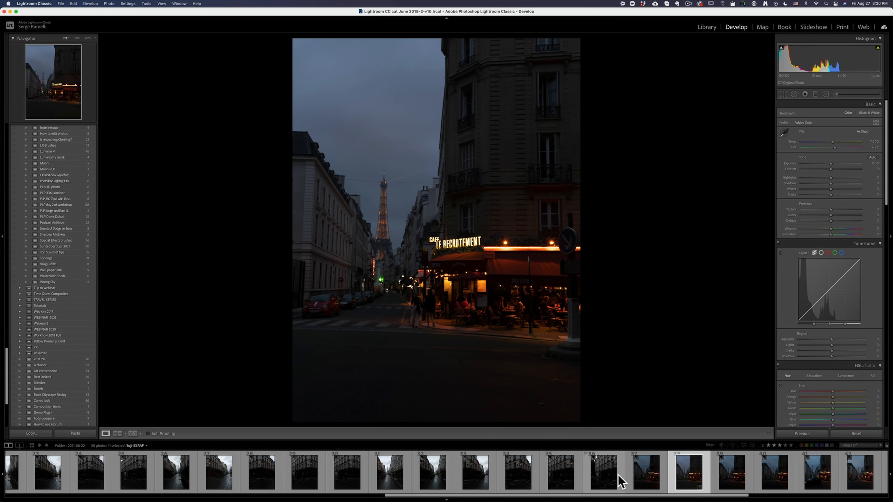
{"action": "left_click", "coordinate": [723, 476]}
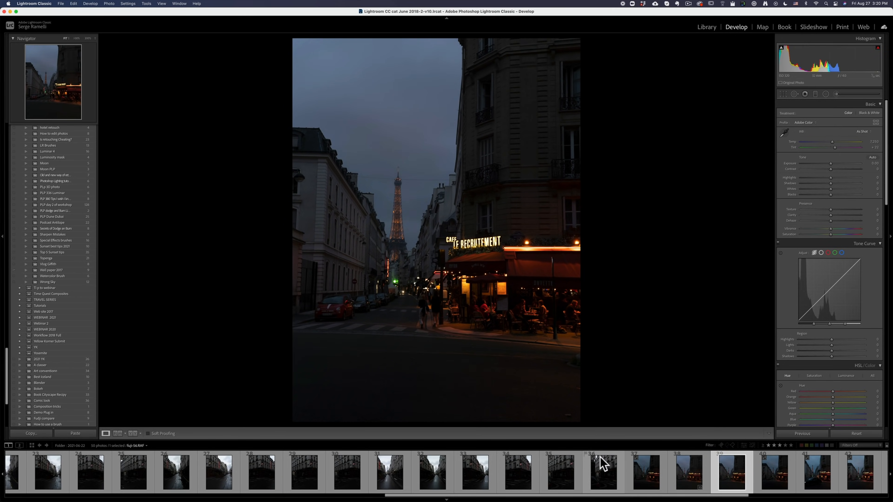
{"action": "left_click", "coordinate": [760, 495]}
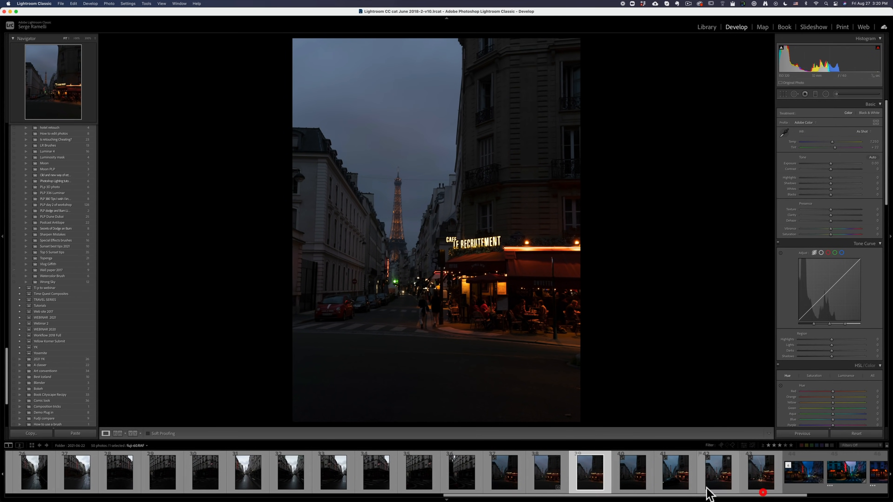
{"action": "left_click", "coordinate": [629, 473]}
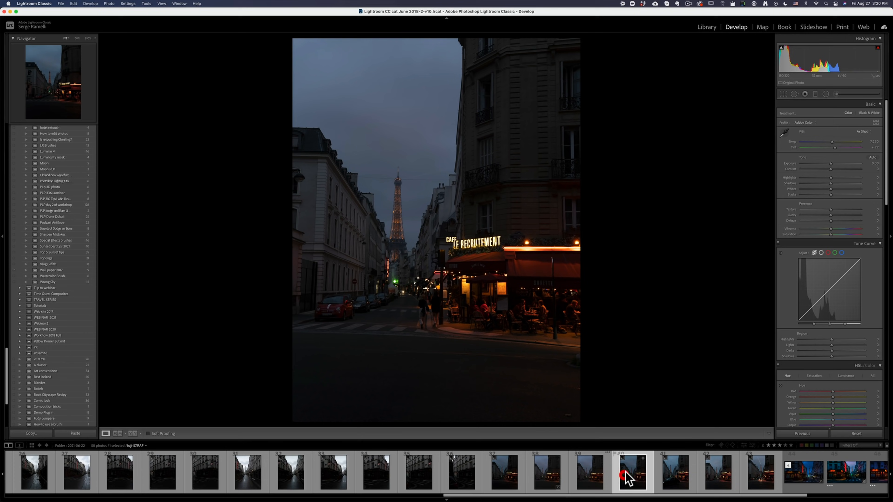
{"action": "left_click", "coordinate": [676, 485]}
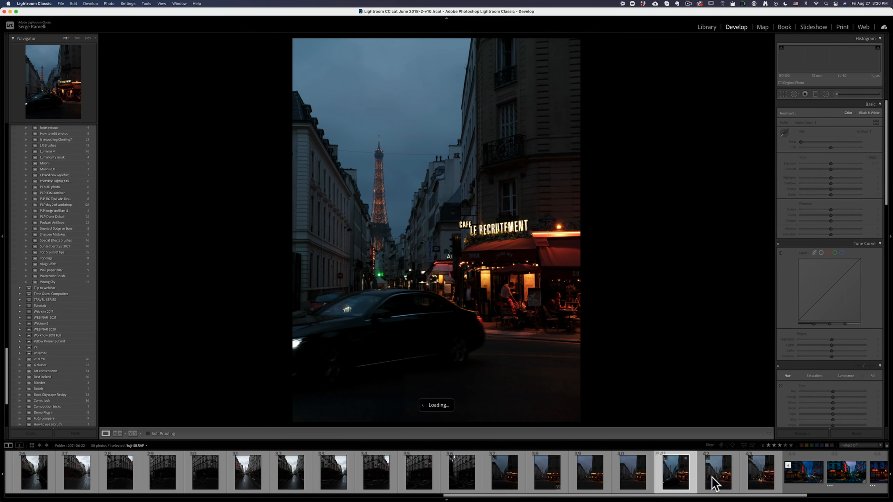
{"action": "left_click", "coordinate": [728, 481]}
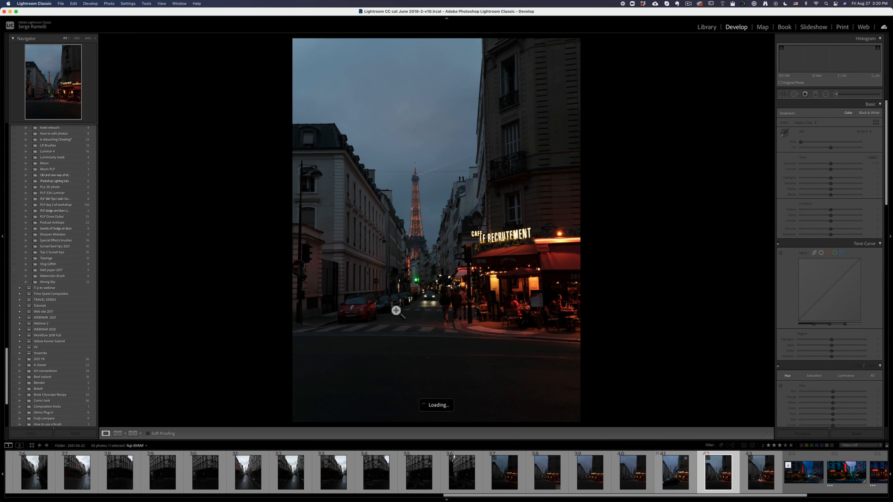
Open the last photo in the folder, fuji-62.RAF, and raise its Shadows to +100
{"action": "left_click_drag", "start_coordinate": [768, 497], "coordinate": [867, 496]}
{"action": "left_click", "coordinate": [866, 478]}
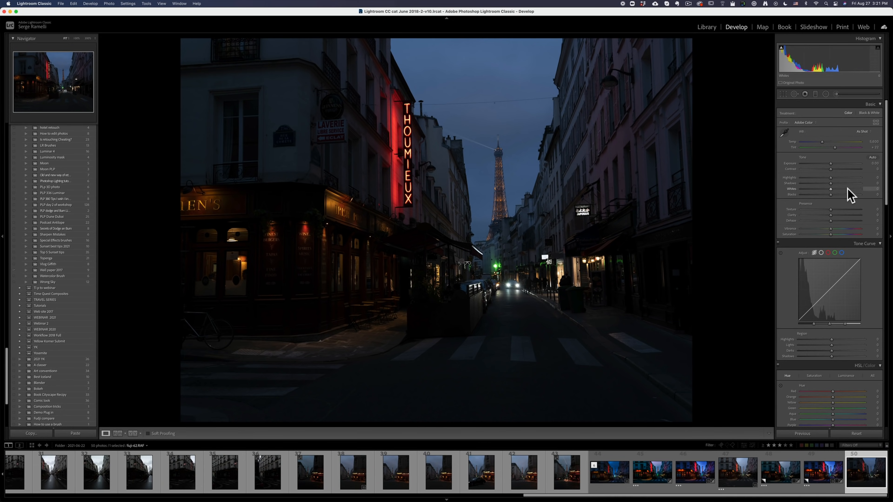
{"action": "left_click_drag", "start_coordinate": [836, 184], "coordinate": [864, 184]}
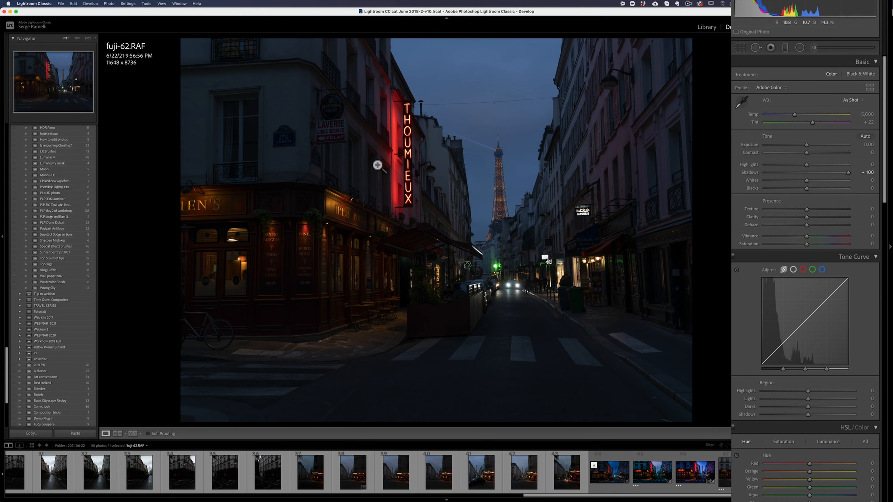
Cycle the photo info overlay through the exposure settings and back to the file name, capture date and dimensions
{"action": "key", "text": "i"}
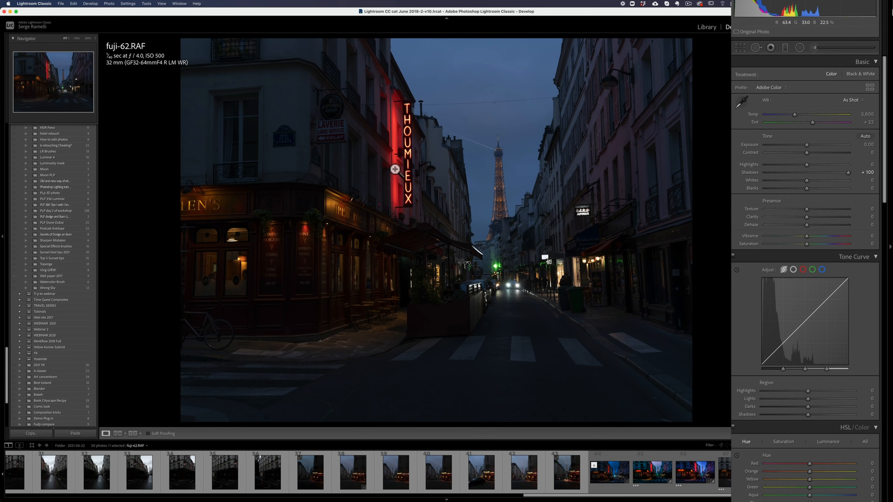
{"action": "key", "text": "i"}
{"action": "key", "text": "i"}
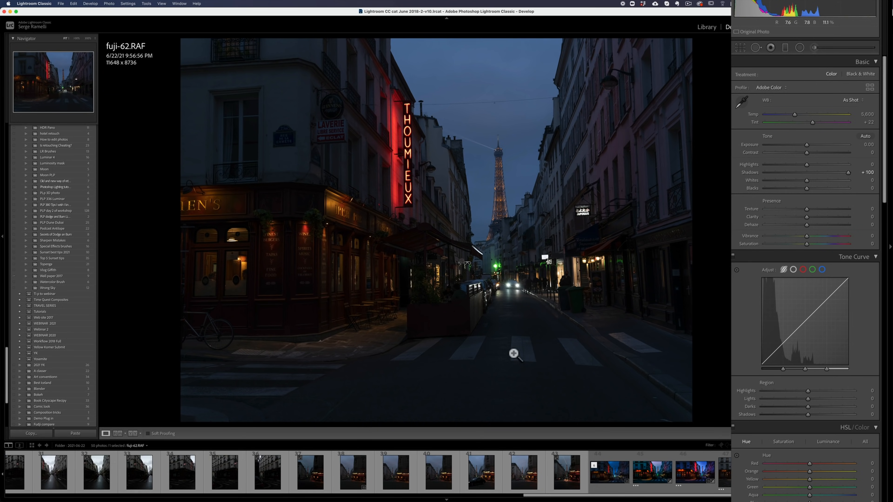
Zoom into fuji-62.RAF at several spots, including the Eiffel Tower, street, shopfronts and pub facade, to examine the fine detail
{"action": "left_click", "coordinate": [499, 222]}
{"action": "left_click_drag", "start_coordinate": [476, 293], "coordinate": [612, 245]}
{"action": "left_click_drag", "start_coordinate": [486, 169], "coordinate": [486, 165]}
{"action": "left_click_drag", "start_coordinate": [464, 415], "coordinate": [464, 165]}
{"action": "left_click_drag", "start_coordinate": [472, 313], "coordinate": [532, 201]}
{"action": "left_click_drag", "start_coordinate": [441, 261], "coordinate": [559, 241]}
{"action": "left_click_drag", "start_coordinate": [525, 230], "coordinate": [495, 309]}
{"action": "left_click_drag", "start_coordinate": [599, 284], "coordinate": [357, 253]}
{"action": "left_click", "coordinate": [606, 291]}
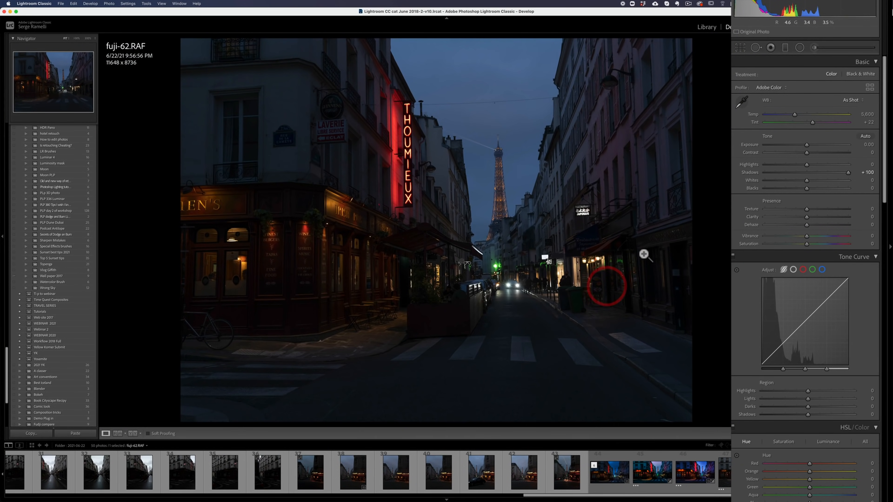
{"action": "left_click", "coordinate": [586, 209]}
{"action": "left_click", "coordinate": [583, 255]}
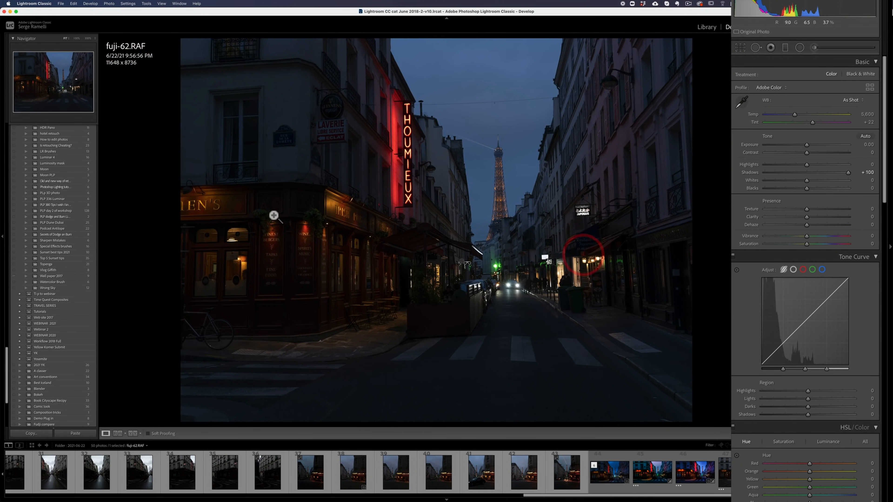
{"action": "left_click", "coordinate": [280, 237]}
{"action": "left_click", "coordinate": [280, 237]}
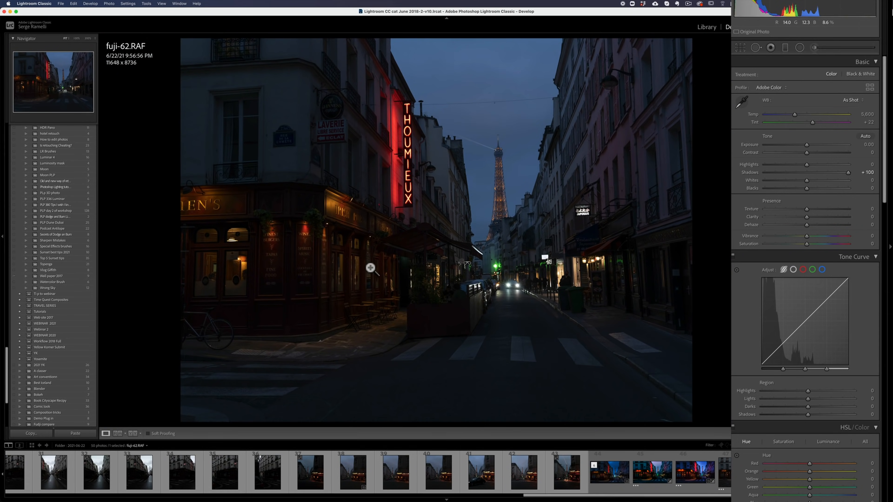
{"action": "left_click", "coordinate": [369, 267]}
{"action": "left_click_drag", "start_coordinate": [354, 181], "coordinate": [367, 299]}
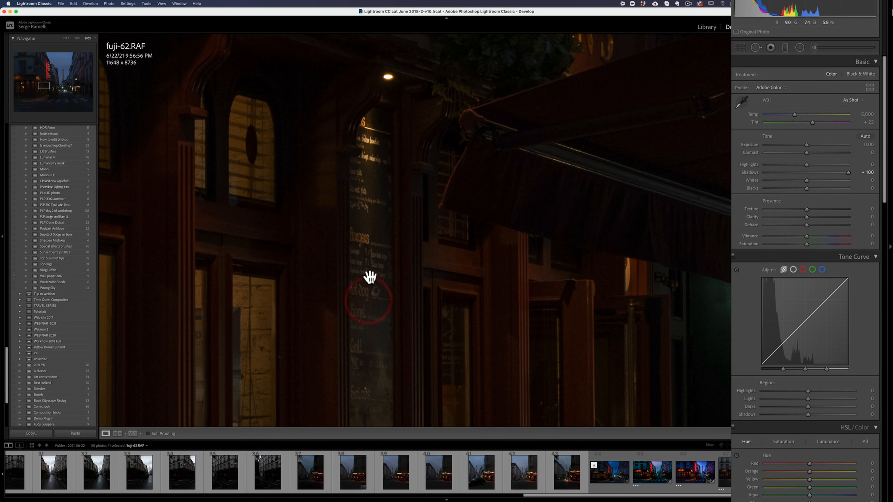
Finish inspecting the pub facade, return to the full photo and turn the photo info overlay off
{"action": "left_click_drag", "start_coordinate": [374, 317], "coordinate": [319, 281]}
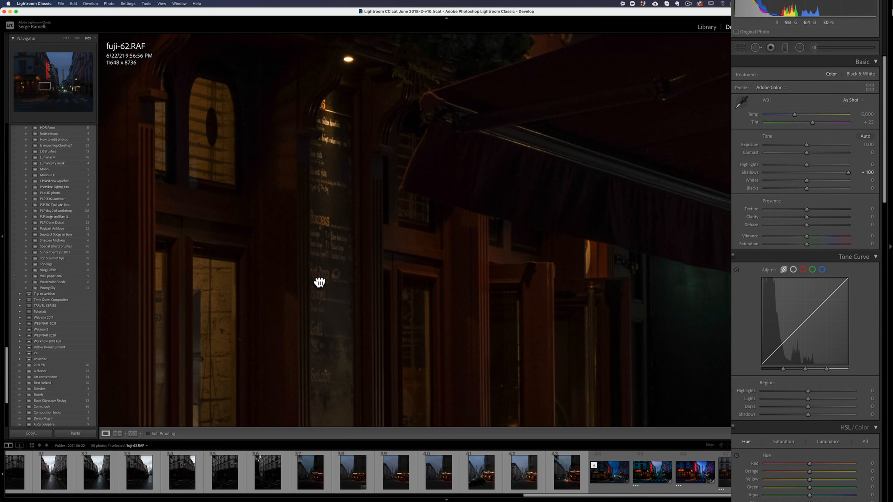
{"action": "left_click", "coordinate": [320, 229]}
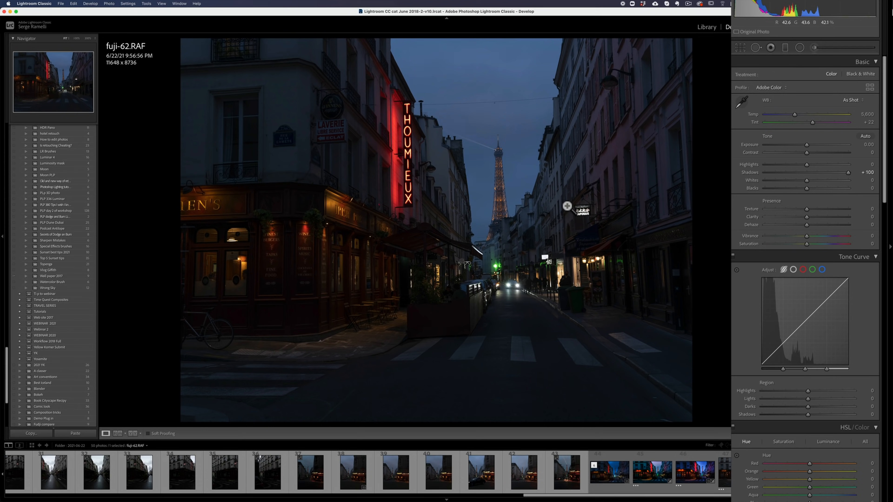
{"action": "key", "text": "i"}
{"action": "key", "text": "i"}
{"action": "key", "text": "i"}
{"action": "key", "text": "i"}
{"action": "key", "text": "i"}
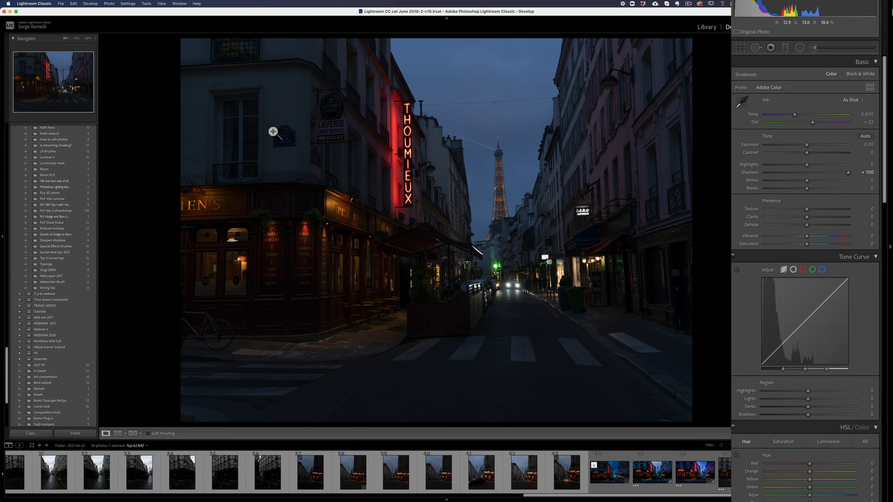
{"action": "key", "text": "i"}
{"action": "key", "text": "i"}
{"action": "key", "text": "i"}
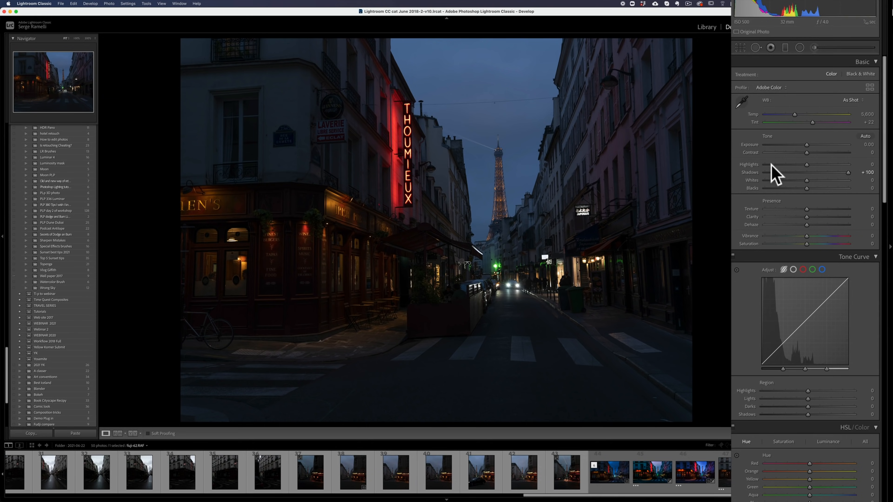
Lower Highlights to -63 and set Blacks to -11 while previewing the clipped blacks
{"action": "left_click_drag", "start_coordinate": [806, 165], "coordinate": [785, 169]}
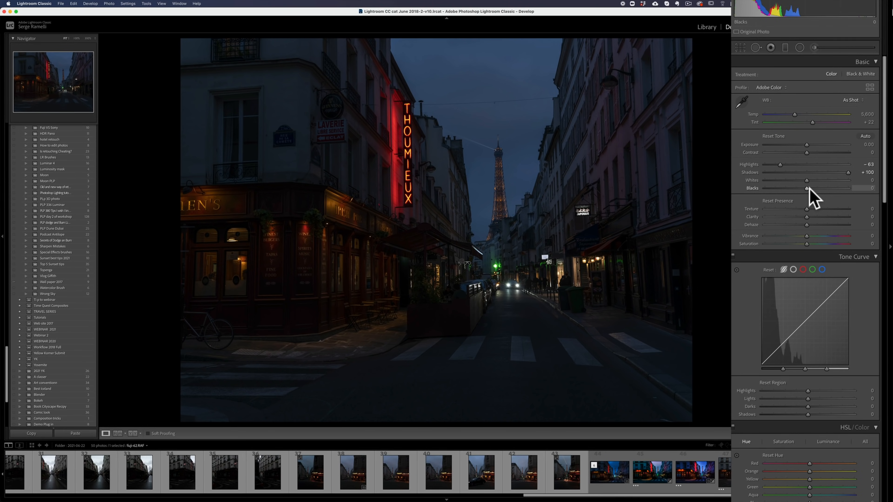
{"action": "left_click_drag", "start_coordinate": [809, 190], "coordinate": [800, 189]}
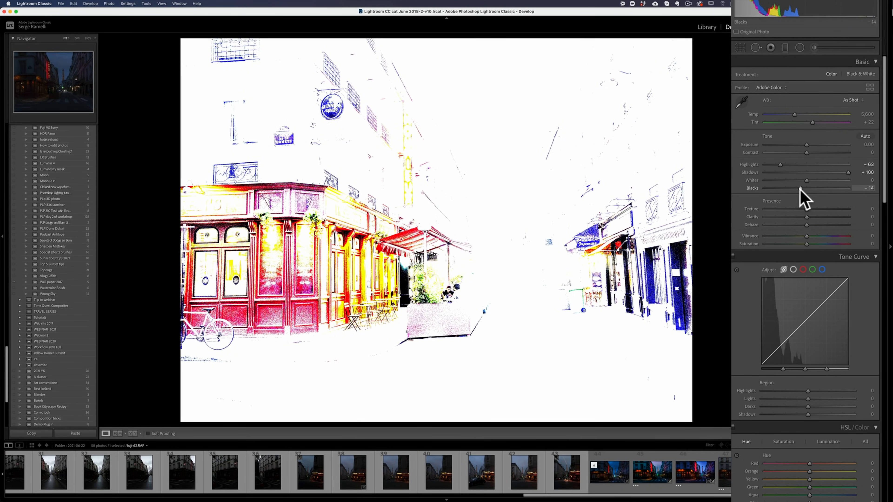
{"action": "left_click_drag", "start_coordinate": [800, 189], "coordinate": [801, 190]}
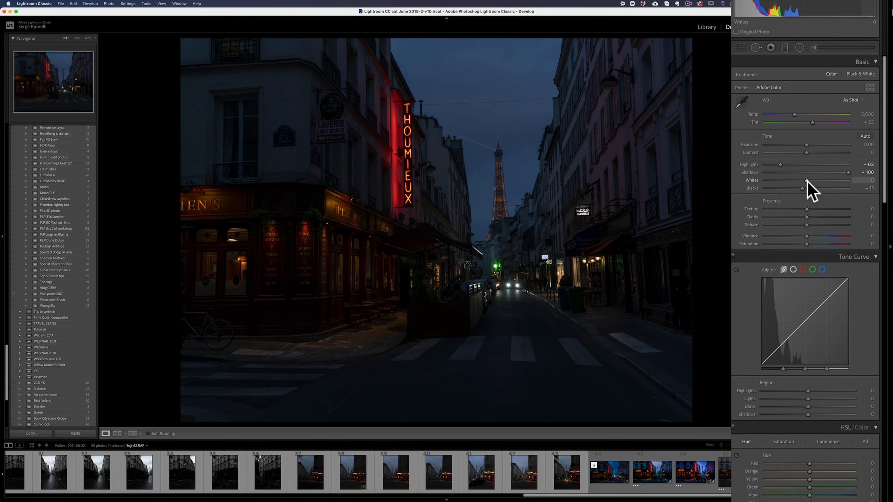
Raise Whites to +56 while previewing the clipped highlights, and compare the photo with its unedited version
{"action": "left_click_drag", "start_coordinate": [806, 180], "coordinate": [837, 183]}
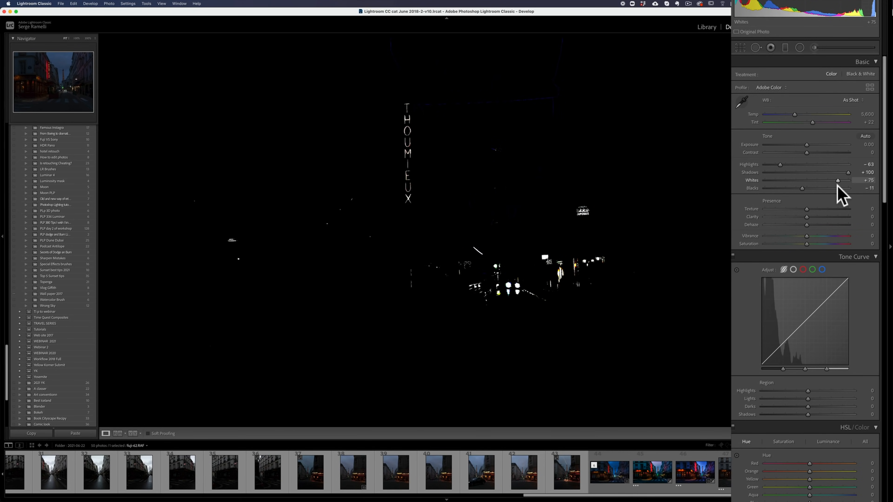
{"action": "left_click_drag", "start_coordinate": [837, 183], "coordinate": [829, 185]}
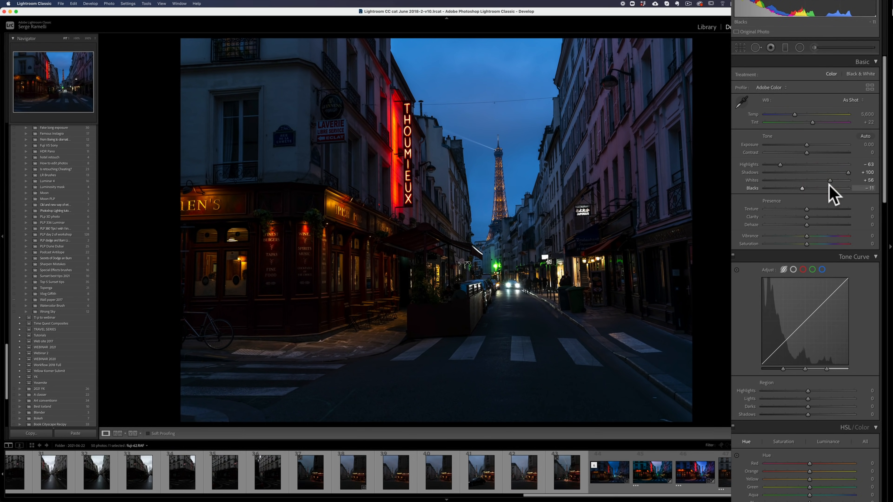
{"action": "key", "text": "backslash"}
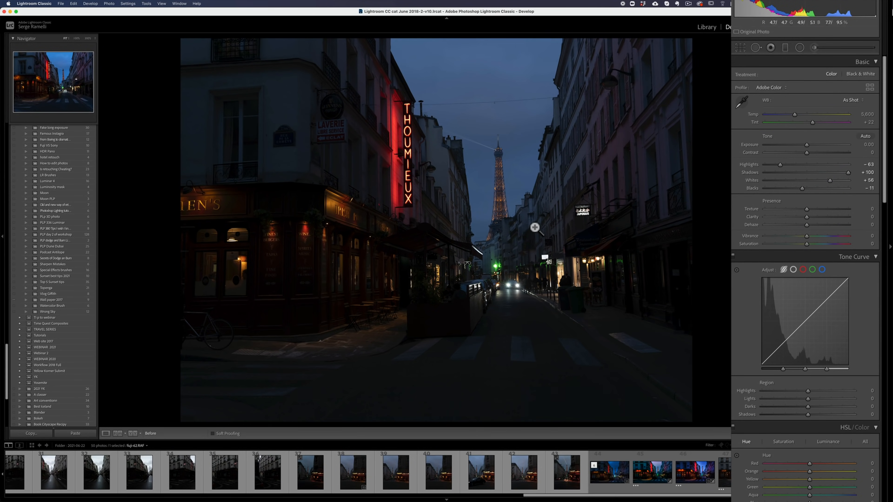
{"action": "key", "text": "backslash"}
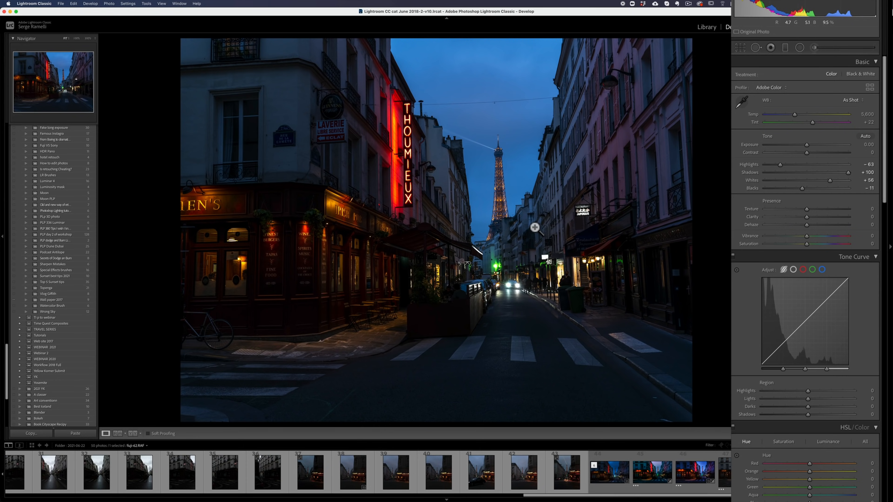
Straighten the buildings' perspective with the Auto Upright correction
{"action": "left_click_drag", "start_coordinate": [884, 155], "coordinate": [887, 447]}
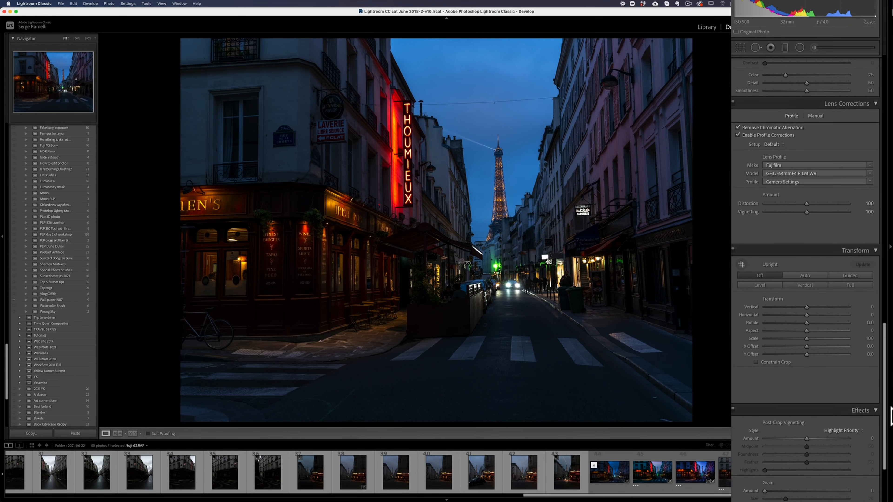
{"action": "left_click", "coordinate": [809, 278]}
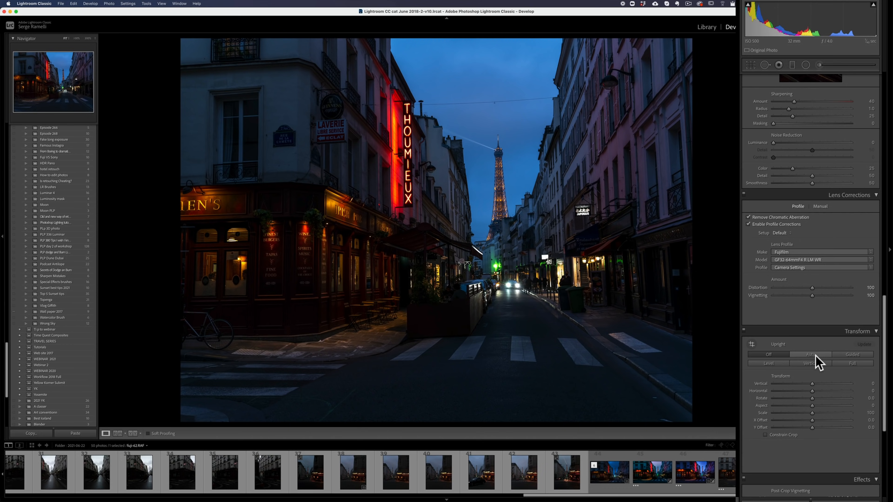
{"action": "left_click", "coordinate": [815, 355]}
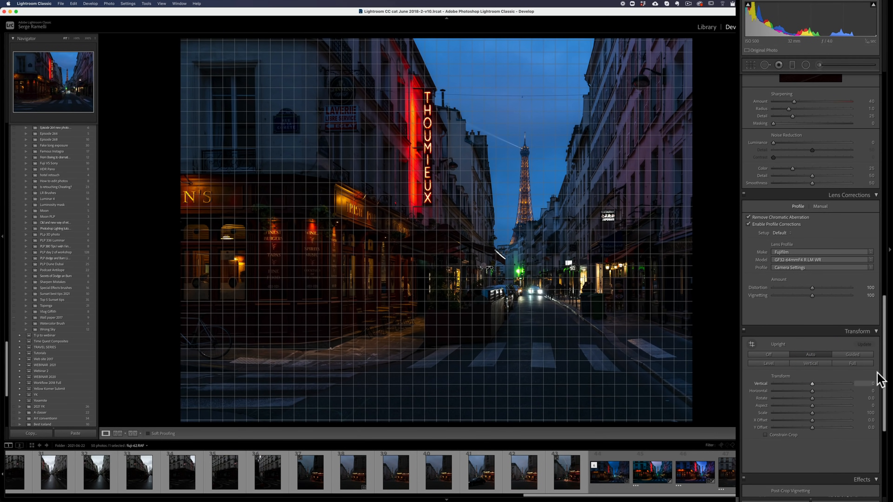
Crop the photo to a 16 x 9 aspect ratio at full width, trimming the upper facades and the street foreground
{"action": "left_click_drag", "start_coordinate": [883, 375], "coordinate": [887, 135]}
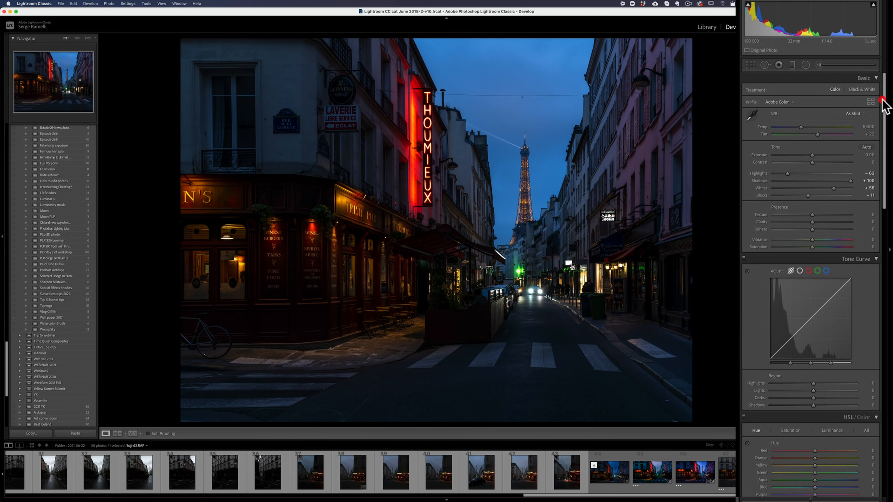
{"action": "left_click", "coordinate": [751, 65]}
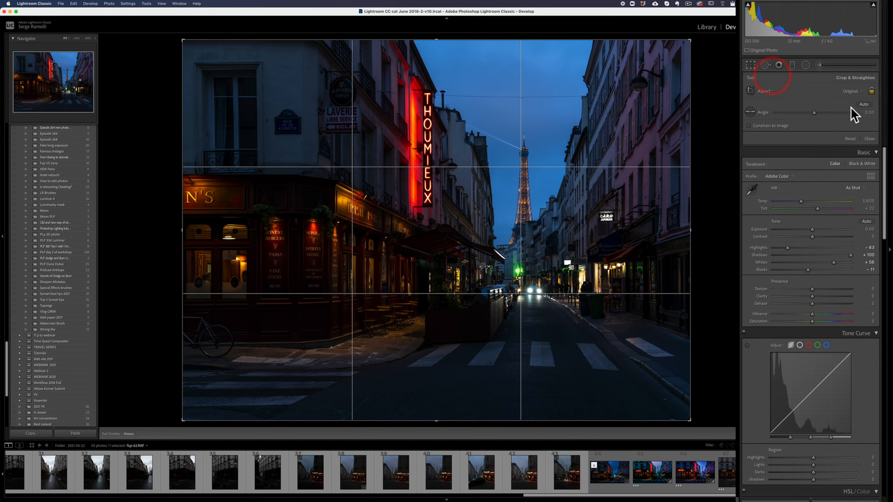
{"action": "left_click", "coordinate": [850, 91]}
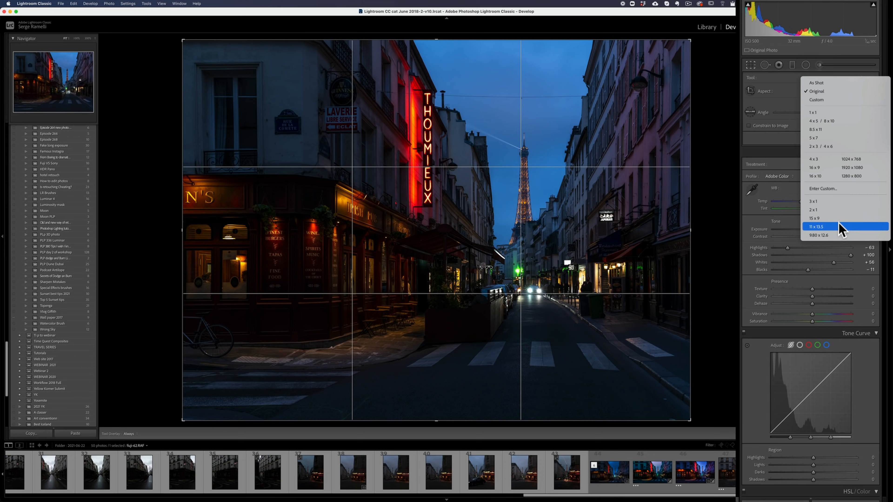
{"action": "left_click", "coordinate": [848, 169]}
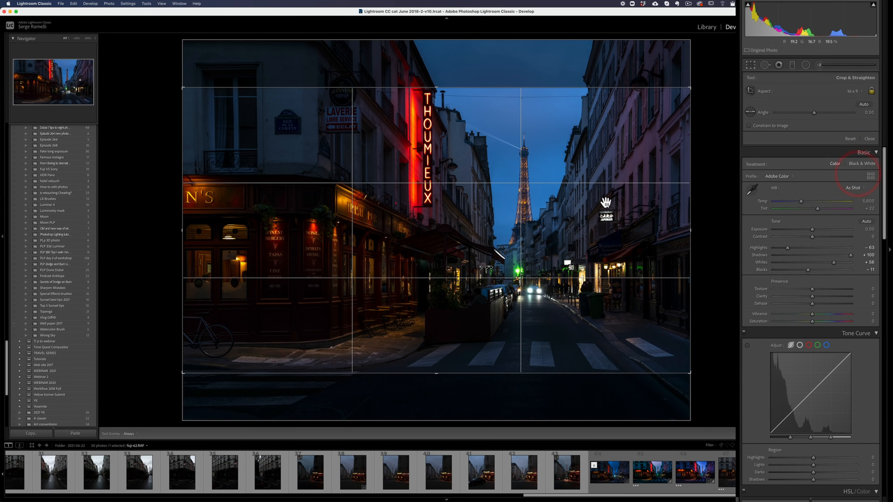
{"action": "mouse_move", "coordinate": [583, 185]}
{"action": "left_mouse_down"}
{"action": "mouse_move", "coordinate": [580, 201]}
{"action": "mouse_move", "coordinate": [585, 185]}
{"action": "left_mouse_up"}
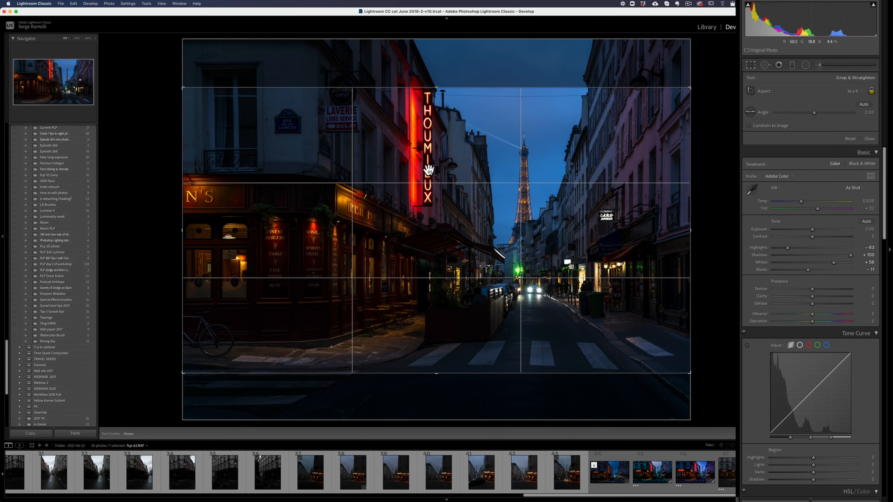
{"action": "left_click_drag", "start_coordinate": [458, 160], "coordinate": [456, 160]}
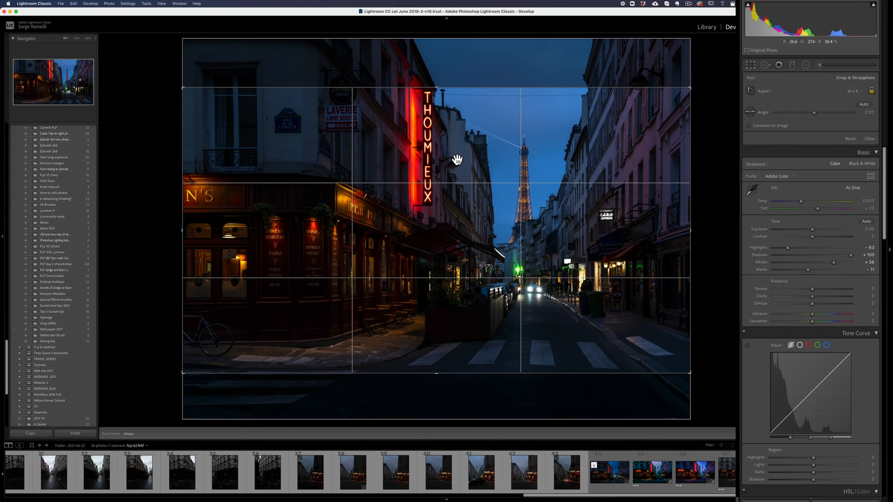
{"action": "key", "text": "Return"}
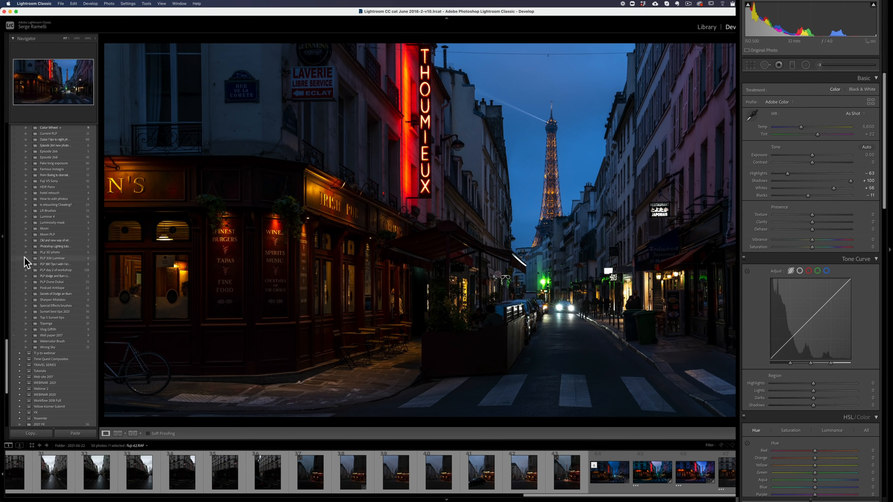
Hide the navigator and folder column to enlarge the photo, and raise Clarity to +21
{"action": "left_click", "coordinate": [2, 236]}
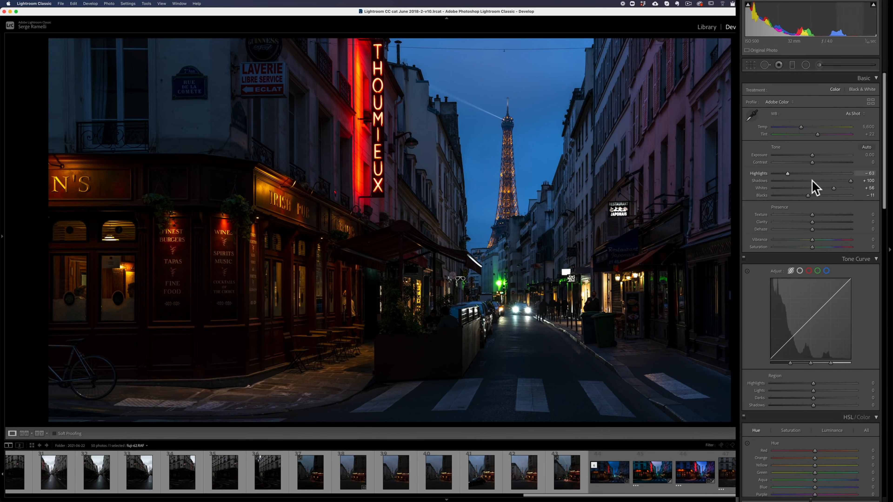
{"action": "scroll", "coordinate": [884, 210], "scroll_direction": "down", "scroll_amount": 1}
{"action": "scroll", "coordinate": [886, 207], "scroll_direction": "up", "scroll_amount": 1}
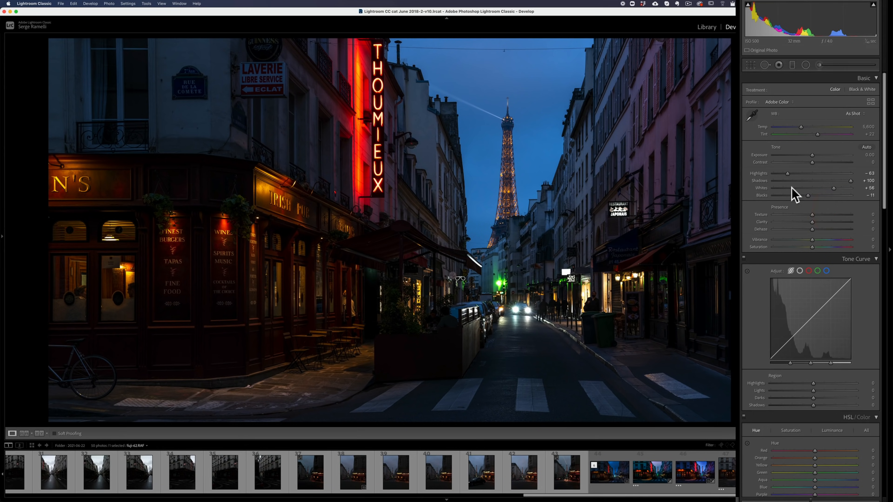
{"action": "left_click", "coordinate": [820, 223]}
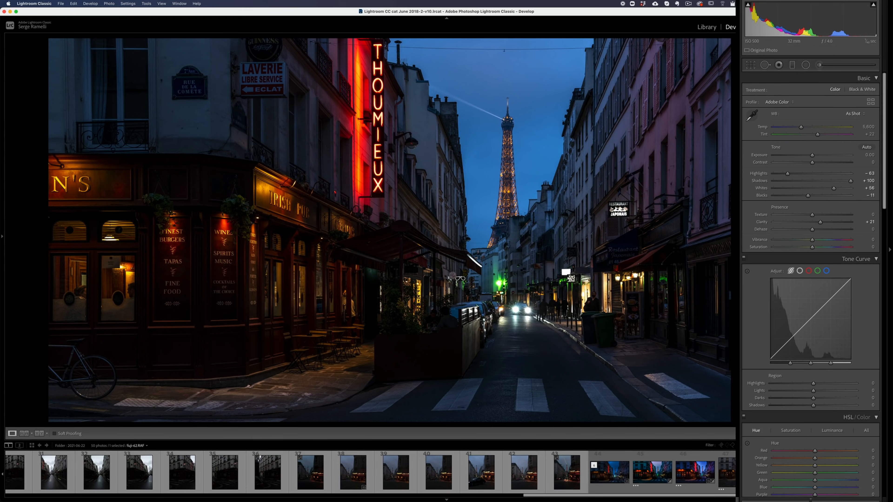
Zoom into the sky around the Eiffel Tower and set Luminance noise reduction to 19
{"action": "left_click_drag", "start_coordinate": [883, 205], "coordinate": [879, 360]}
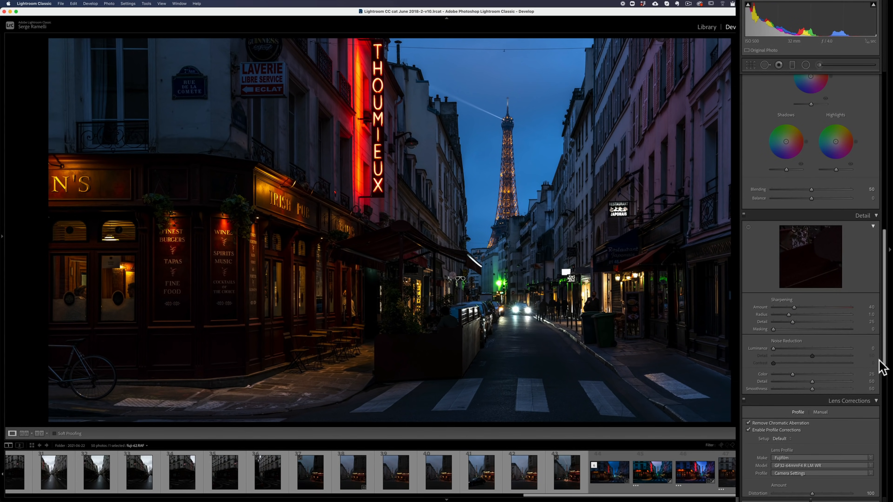
{"action": "left_click", "coordinate": [530, 205]}
{"action": "left_click_drag", "start_coordinate": [509, 215], "coordinate": [569, 270]}
{"action": "left_click_drag", "start_coordinate": [535, 168], "coordinate": [519, 295]}
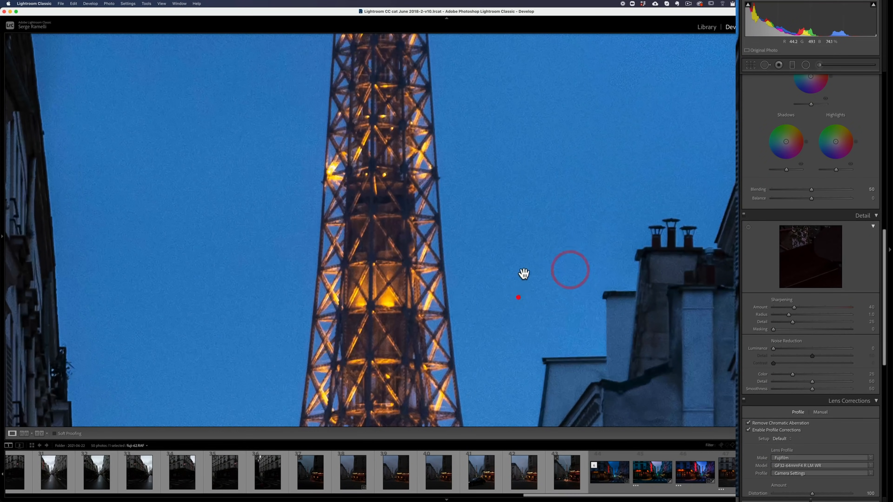
{"action": "left_click_drag", "start_coordinate": [651, 313], "coordinate": [601, 280]}
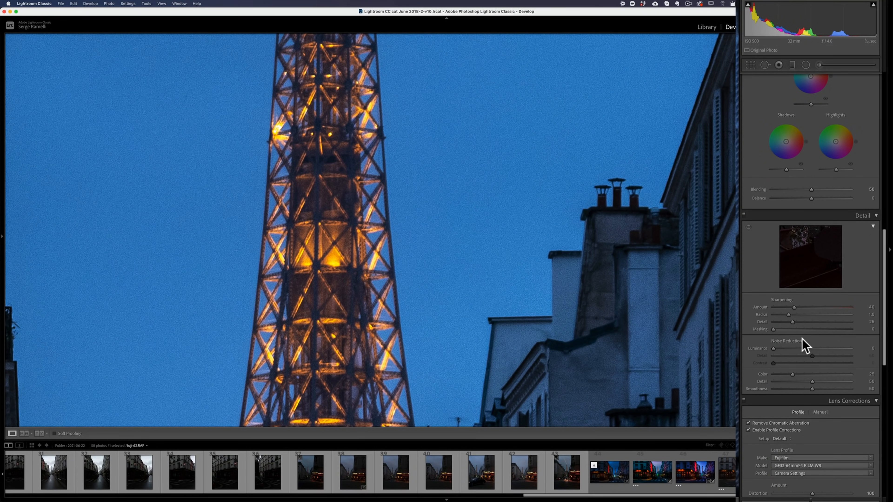
{"action": "left_click_drag", "start_coordinate": [781, 349], "coordinate": [787, 350]}
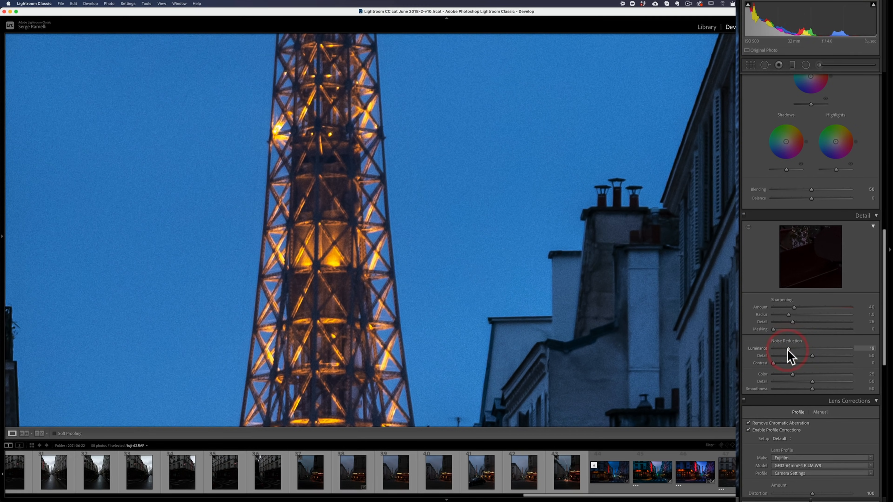
Set the Sharpening Amount to 81 and Masking to 59, checking the result on the tower, sky and buildings
{"action": "left_click_drag", "start_coordinate": [794, 307], "coordinate": [816, 309]}
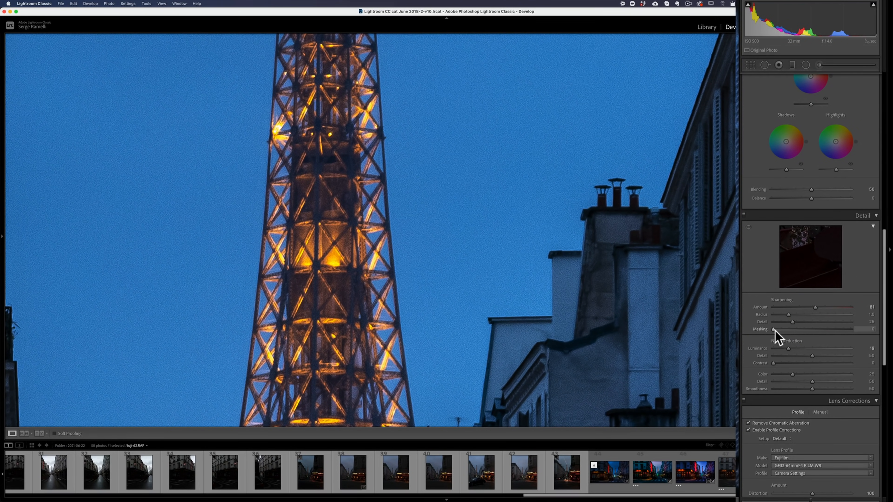
{"action": "left_click_drag", "start_coordinate": [775, 330], "coordinate": [817, 332]}
{"action": "left_click_drag", "start_coordinate": [771, 327], "coordinate": [812, 330]}
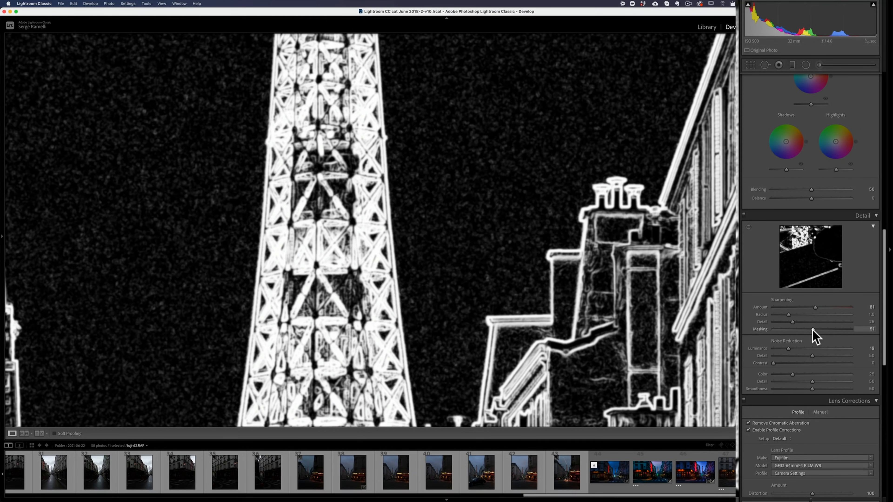
{"action": "left_click_drag", "start_coordinate": [811, 329], "coordinate": [744, 322]}
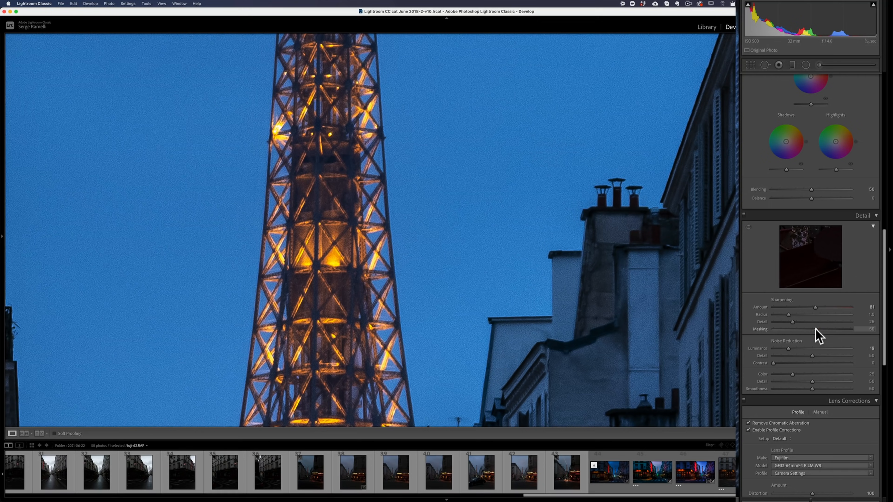
{"action": "left_click_drag", "start_coordinate": [816, 329], "coordinate": [824, 330]}
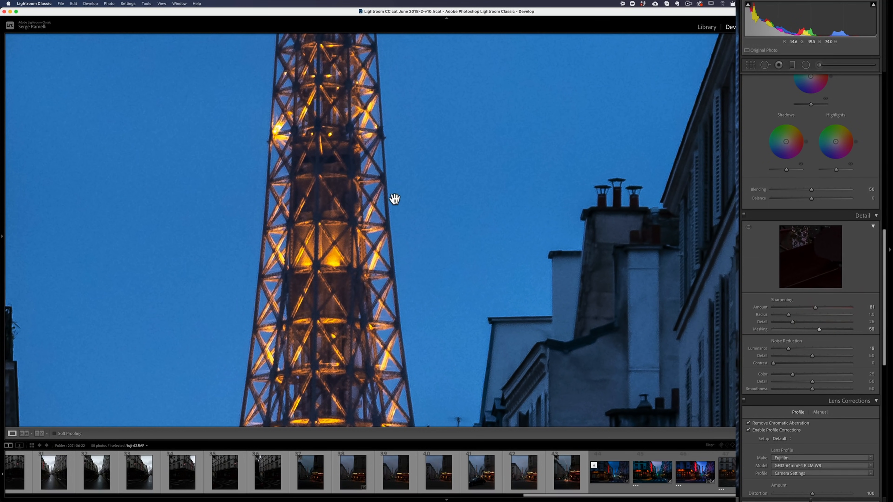
{"action": "left_click_drag", "start_coordinate": [634, 357], "coordinate": [520, 180]}
{"action": "left_click_drag", "start_coordinate": [478, 203], "coordinate": [575, 273]}
{"action": "left_click_drag", "start_coordinate": [235, 304], "coordinate": [488, 304]}
{"action": "left_click_drag", "start_coordinate": [189, 211], "coordinate": [362, 215]}
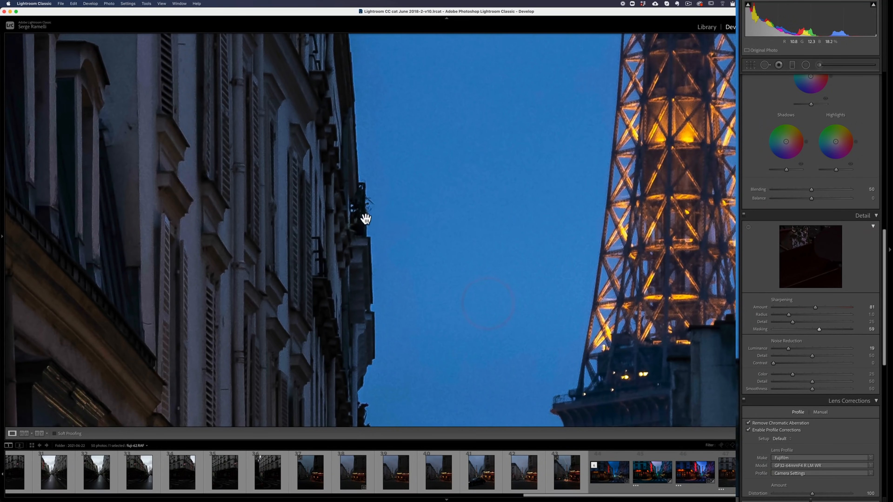
{"action": "left_click", "coordinate": [490, 207]}
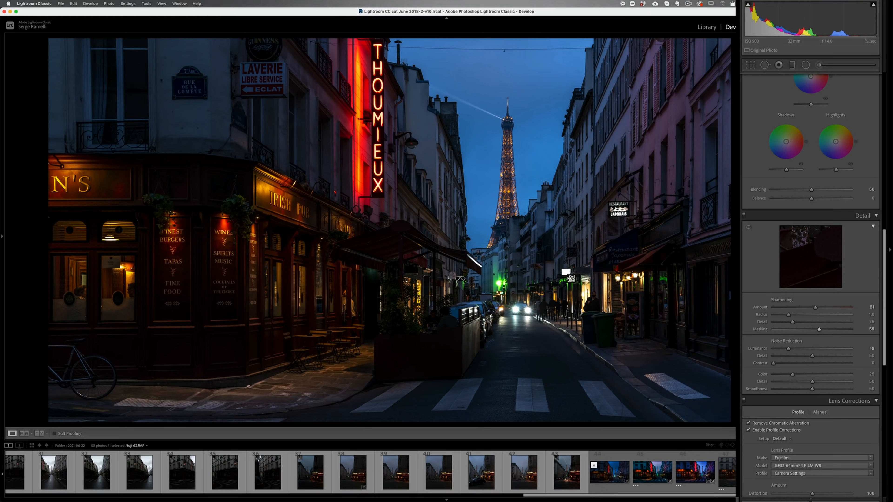
Draw a graduated filter upward from the crosswalk to the pub awning with Exposure 1.00, Shadows 64 and Whites 58
{"action": "left_click_drag", "start_coordinate": [885, 299], "coordinate": [884, 134]}
{"action": "left_click", "coordinate": [792, 66]}
{"action": "left_click_drag", "start_coordinate": [446, 393], "coordinate": [418, 240]}
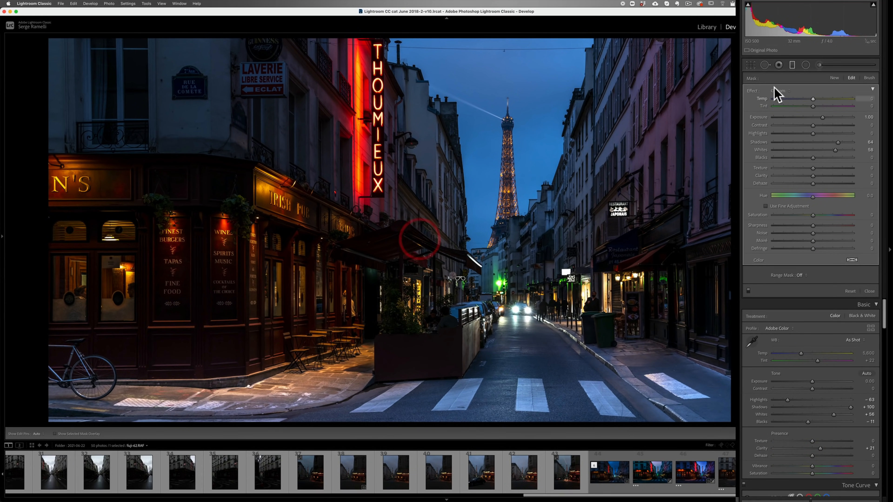
Reset the graduated filter's effect, set its Exposure to −1.46, and reposition it over the crosswalk and lower street to darken the foreground
{"action": "double_click", "coordinate": [753, 92]}
{"action": "left_click_drag", "start_coordinate": [812, 118], "coordinate": [798, 118]}
{"action": "left_click_drag", "start_coordinate": [447, 330], "coordinate": [447, 302]}
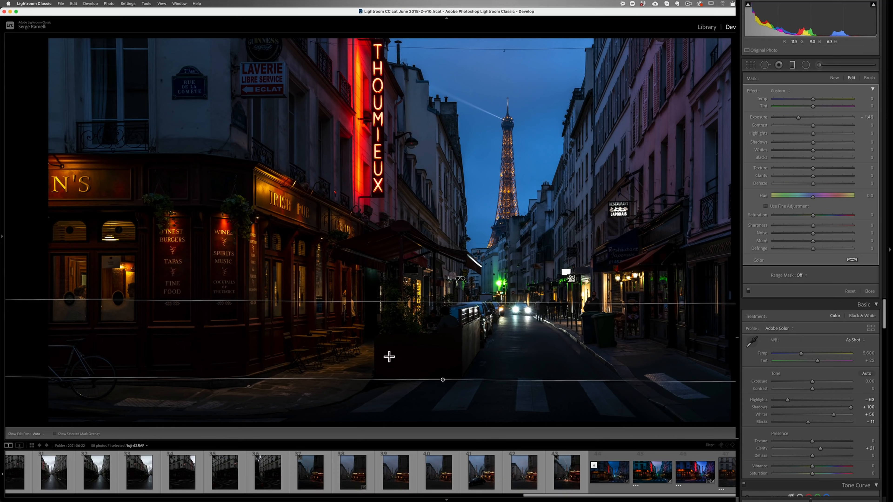
{"action": "left_click_drag", "start_coordinate": [470, 302], "coordinate": [469, 296]}
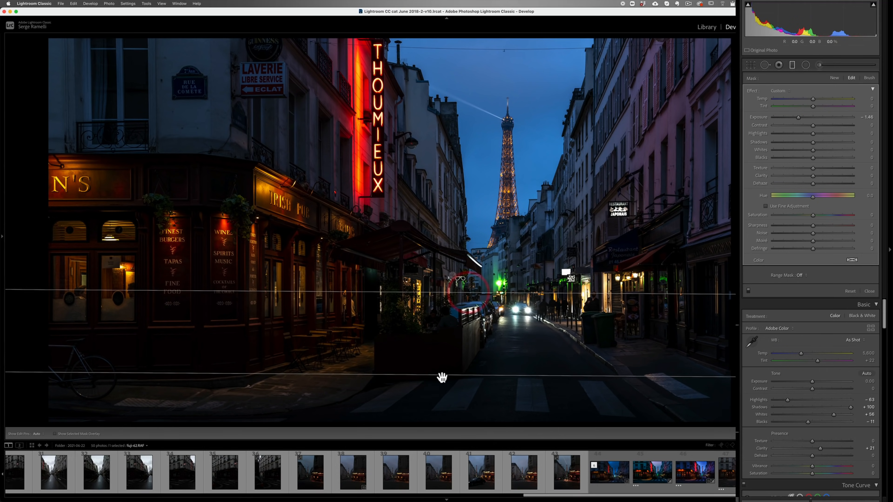
{"action": "left_click_drag", "start_coordinate": [441, 380], "coordinate": [437, 388]}
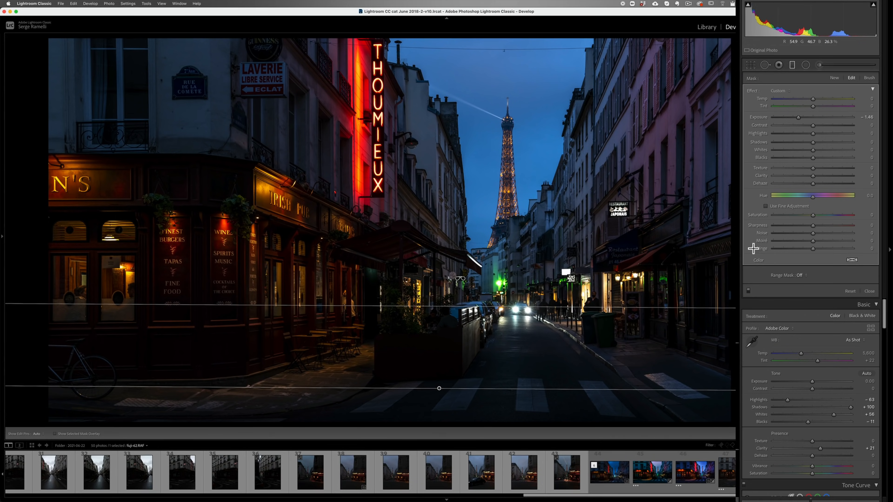
Draw an inverted radial filter around the red THOUMIEUX neon sign with Clarity −26 and Exposure 0.95
{"action": "left_click", "coordinate": [806, 65]}
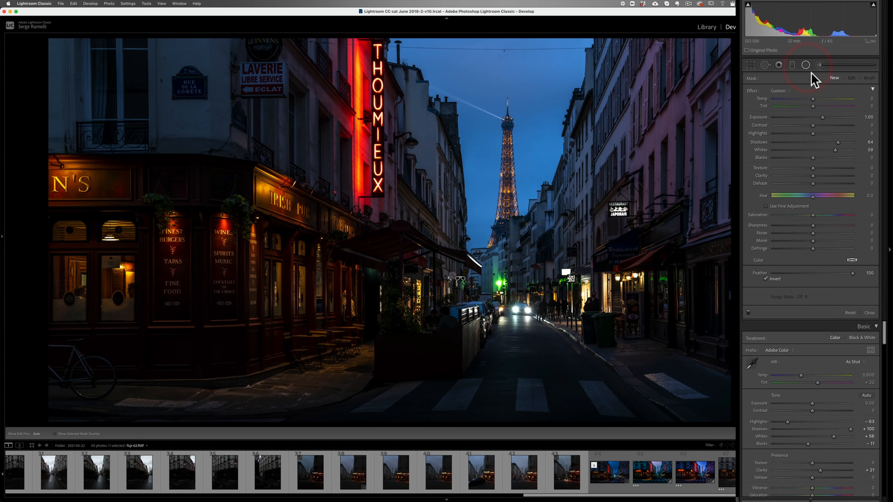
{"action": "left_click", "coordinate": [745, 92]}
{"action": "mouse_move", "coordinate": [370, 136]}
{"action": "left_mouse_down"}
{"action": "mouse_move", "coordinate": [385, 211]}
{"action": "mouse_move", "coordinate": [424, 266]}
{"action": "left_mouse_up"}
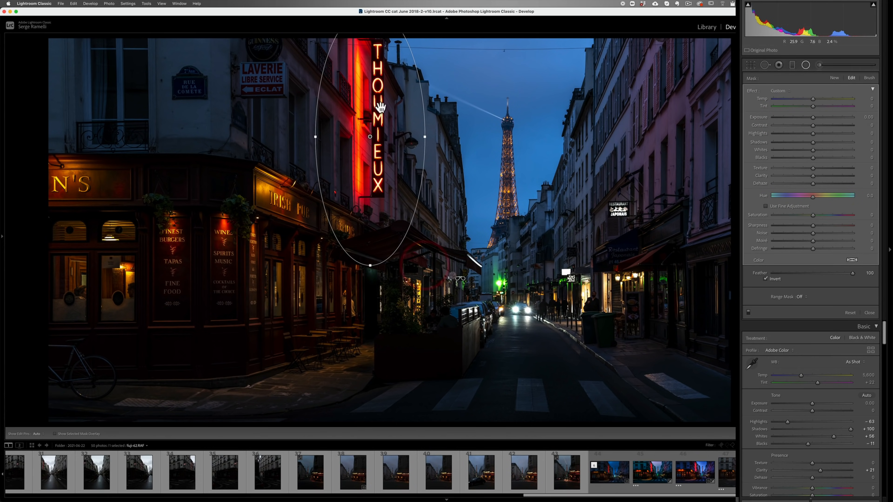
{"action": "left_click_drag", "start_coordinate": [813, 175], "coordinate": [801, 176]}
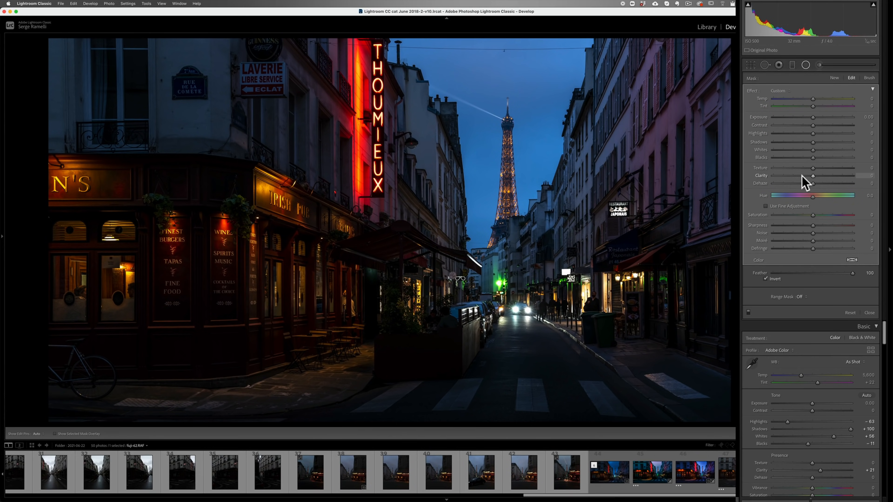
{"action": "left_click_drag", "start_coordinate": [814, 118], "coordinate": [824, 118]}
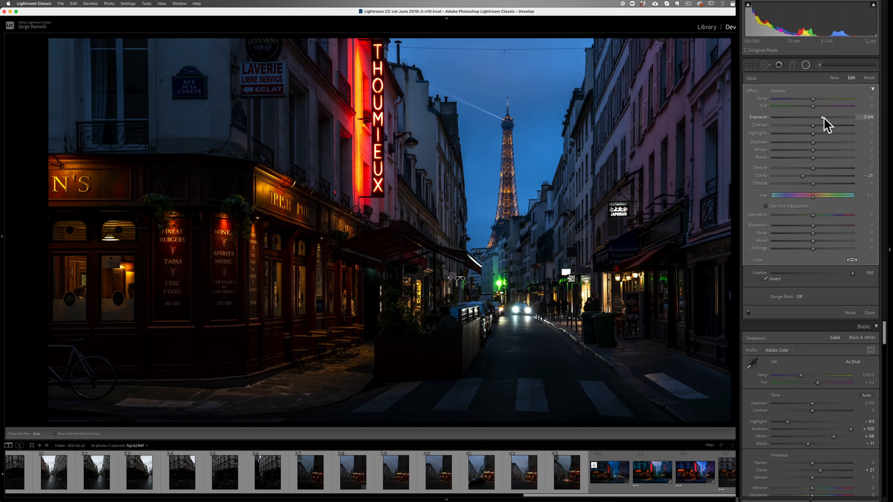
Duplicate the sign's radial filter onto the Irish pub's corner and again onto the Eiffel Tower, widening the tower copy slightly
{"action": "right_click", "coordinate": [370, 136]}
{"action": "left_click", "coordinate": [383, 139]}
{"action": "left_click_drag", "start_coordinate": [370, 137], "coordinate": [251, 280]}
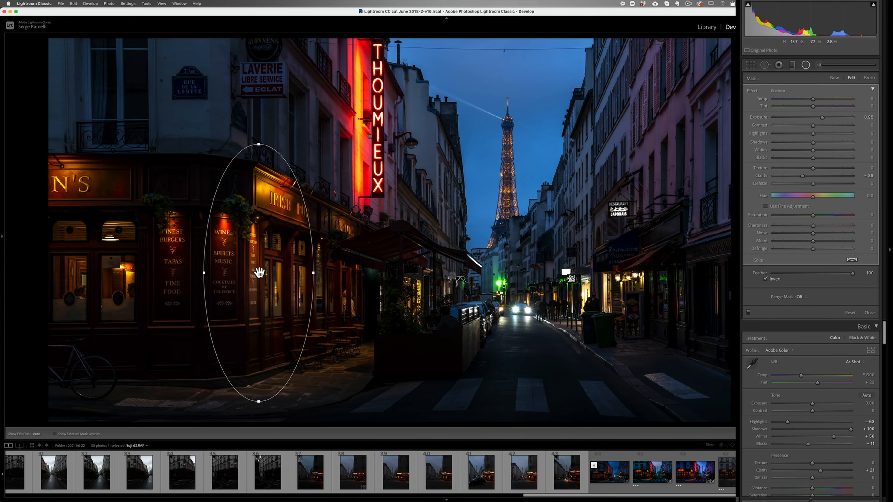
{"action": "right_click", "coordinate": [259, 273]}
{"action": "left_click", "coordinate": [272, 277]}
{"action": "left_click_drag", "start_coordinate": [299, 274], "coordinate": [501, 187]}
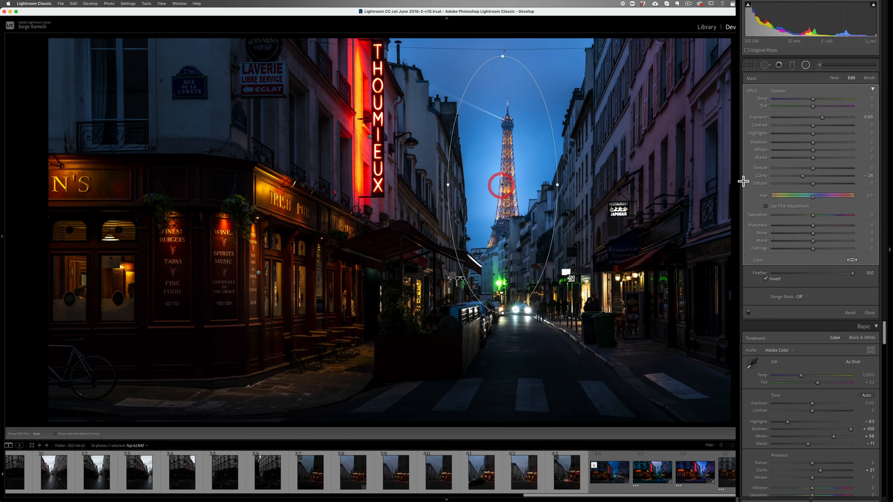
{"action": "left_click_drag", "start_coordinate": [557, 184], "coordinate": [568, 186]}
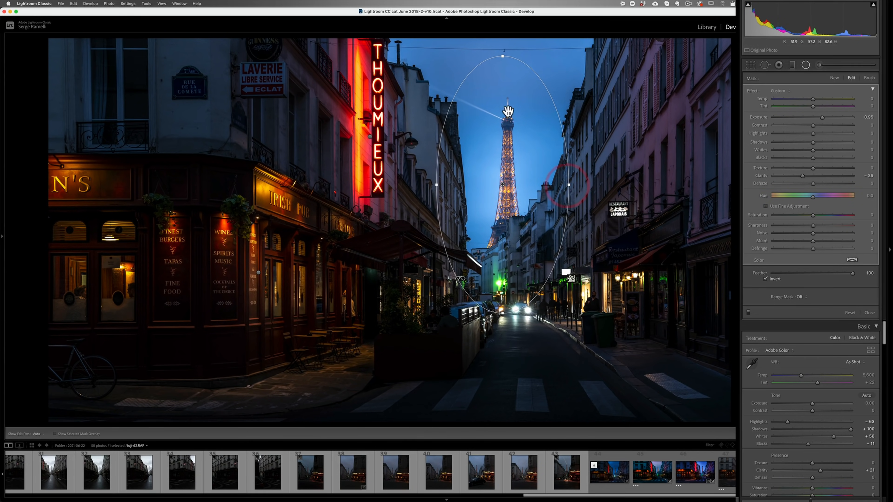
Limit the Eiffel Tower radial filter with a Luminance range mask of 60/100 and raise its Clarity to 34
{"action": "left_click", "coordinate": [803, 297]}
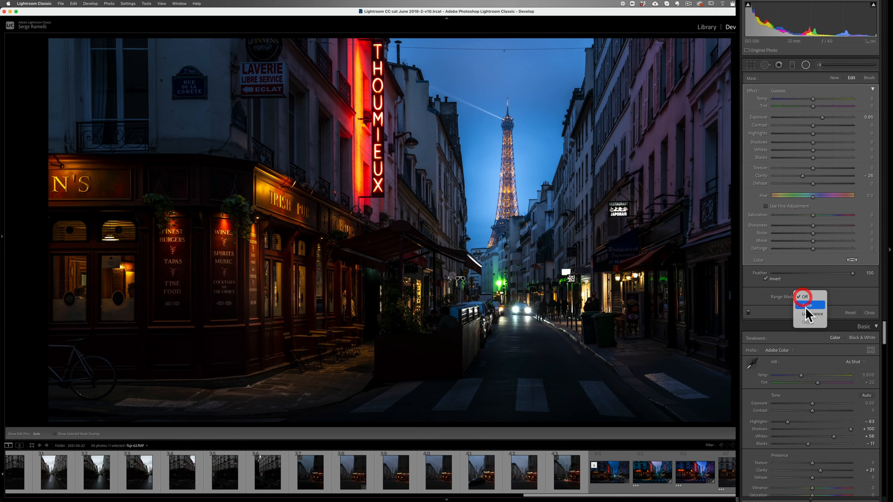
{"action": "left_click", "coordinate": [810, 312]}
{"action": "left_click_drag", "start_coordinate": [774, 316], "coordinate": [814, 320]}
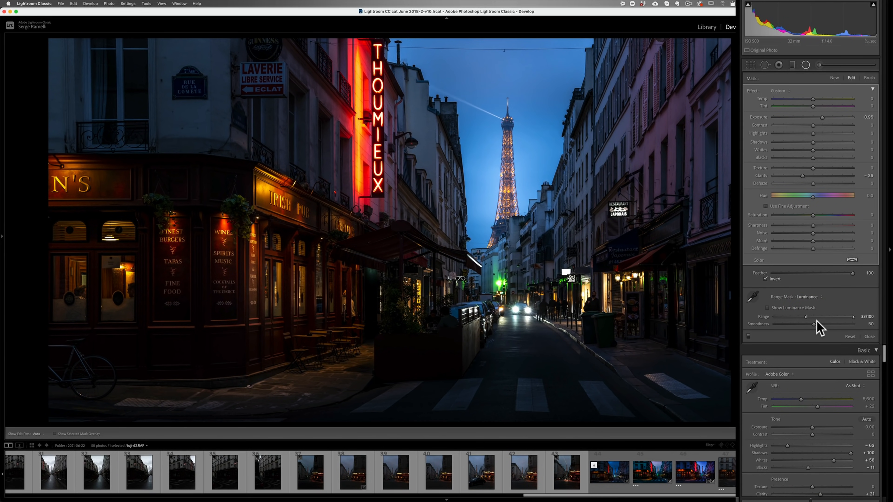
{"action": "left_click", "coordinate": [825, 176]}
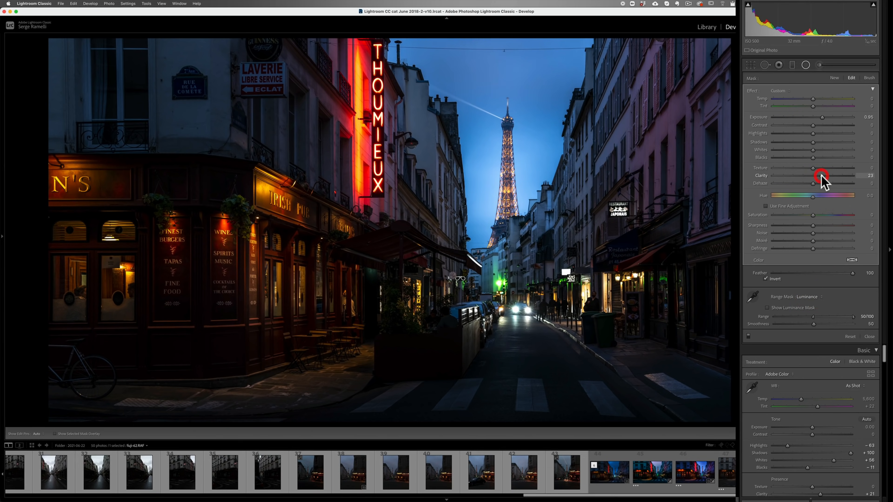
{"action": "left_click_drag", "start_coordinate": [816, 314], "coordinate": [822, 314]}
Compare the photo with the radial filters off and on, and reduce the tower filter to Exposure 0.58 and Clarity 21
{"action": "left_click", "coordinate": [748, 337]}
{"action": "left_click", "coordinate": [748, 336]}
{"action": "left_click", "coordinate": [747, 337]}
{"action": "left_click", "coordinate": [747, 337]}
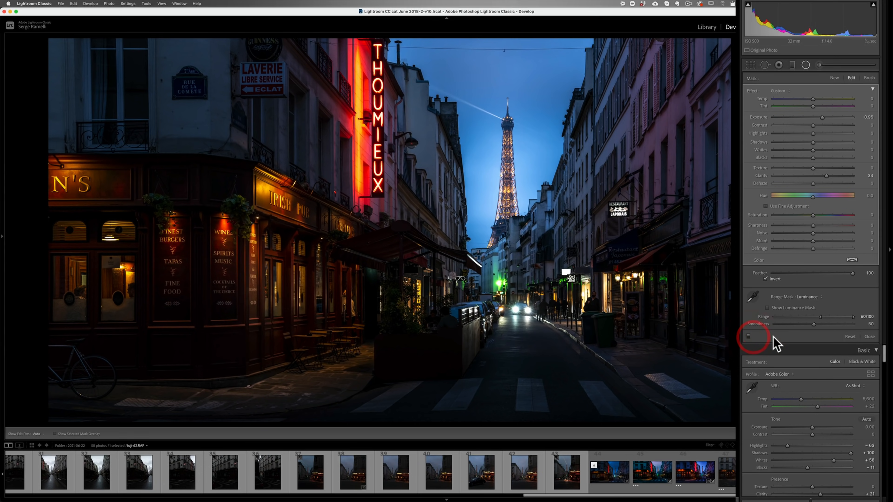
{"action": "left_click", "coordinate": [817, 117]}
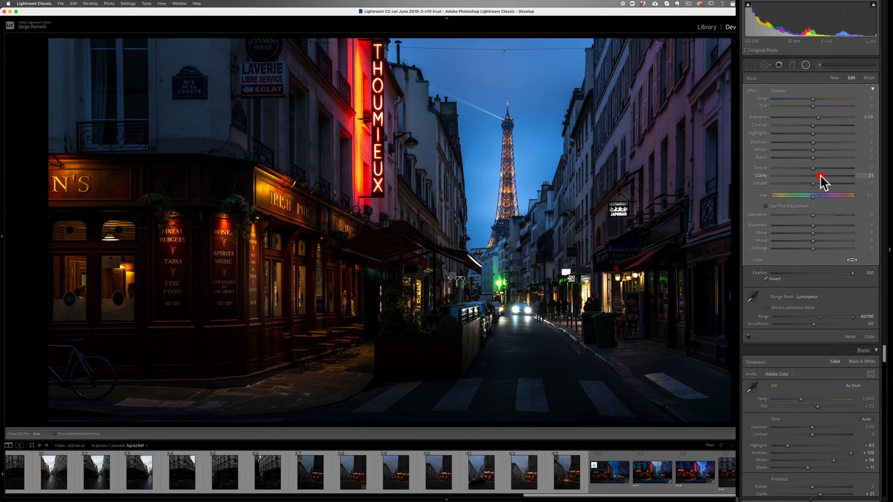
{"action": "left_click", "coordinate": [763, 433]}
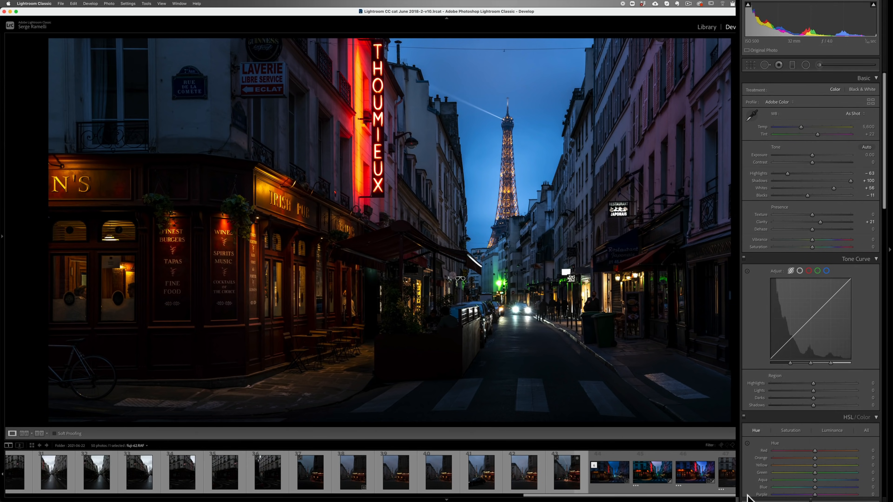
Open fuji-62.RAF in Photoshop for further editing and duplicate its Background layer
{"action": "right_click", "coordinate": [856, 471]}
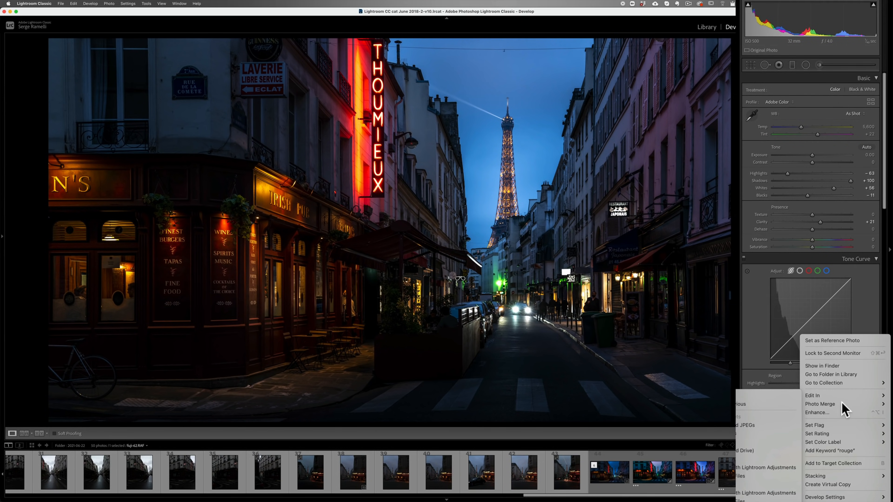
{"action": "mouse_move", "coordinate": [830, 348]}
{"action": "left_click", "coordinate": [783, 348]}
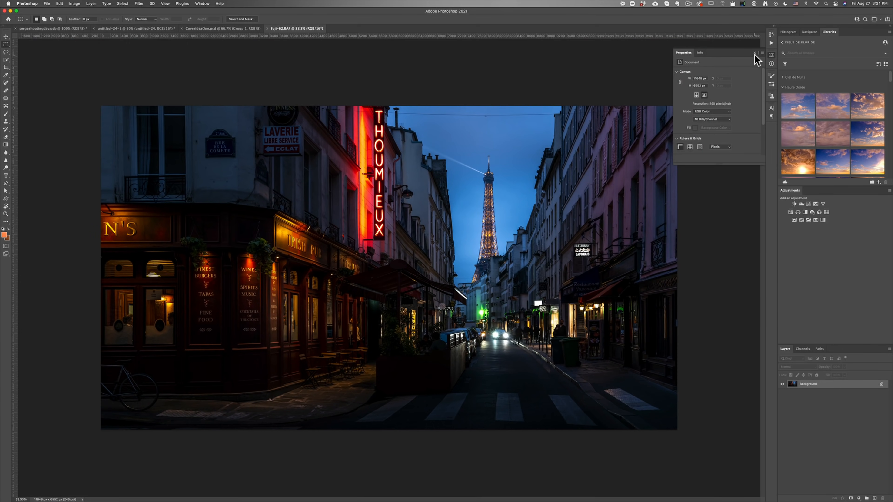
{"action": "left_click", "coordinate": [754, 53]}
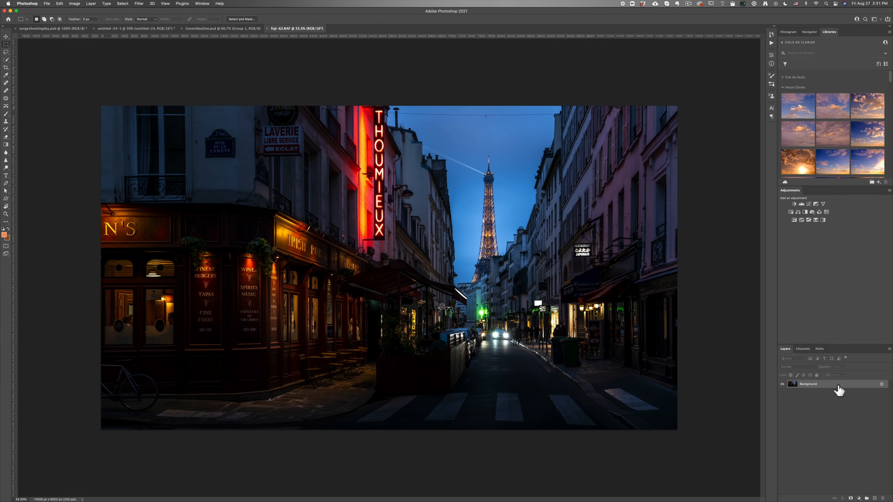
{"action": "left_click_drag", "start_coordinate": [838, 389], "coordinate": [875, 497]}
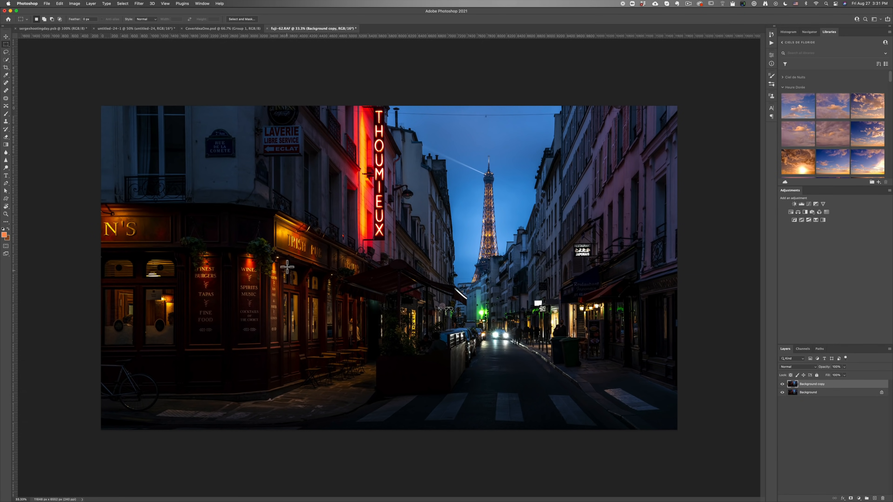
Remove the overhead wire from the pink building and the sky above the Eiffel Tower using the Spot Healing Brush in straight strokes
{"action": "key", "text": "z"}
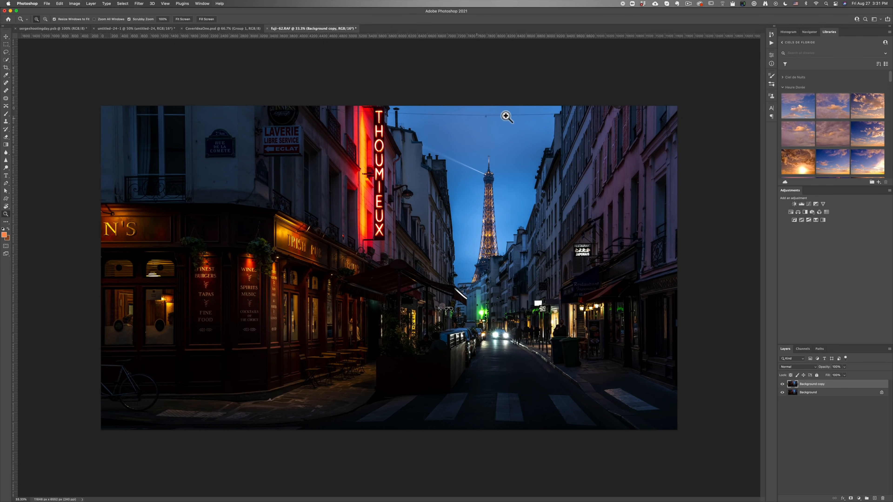
{"action": "left_click", "coordinate": [504, 116]}
{"action": "left_click_drag", "start_coordinate": [431, 138], "coordinate": [469, 234]}
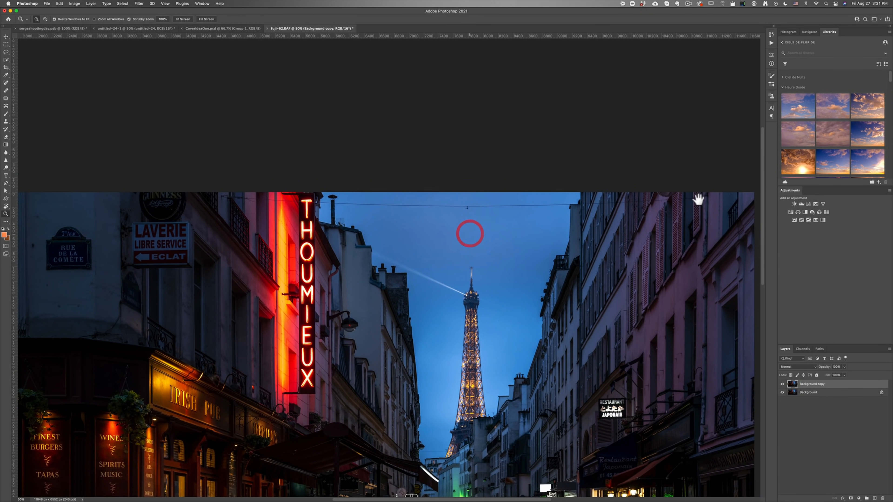
{"action": "left_click", "coordinate": [6, 84]}
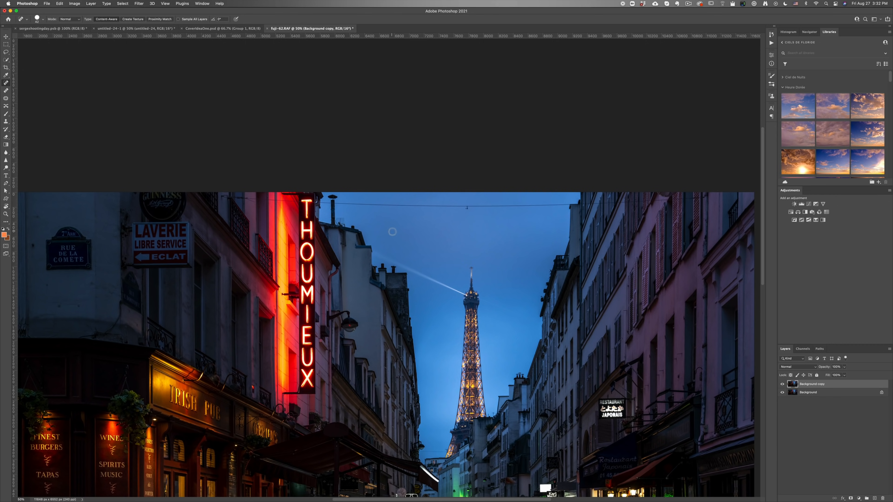
{"action": "left_click_drag", "start_coordinate": [431, 230], "coordinate": [444, 231]}
{"action": "left_click", "coordinate": [645, 202], "text": "shift"}
{"action": "left_click", "coordinate": [581, 207], "text": "shift"}
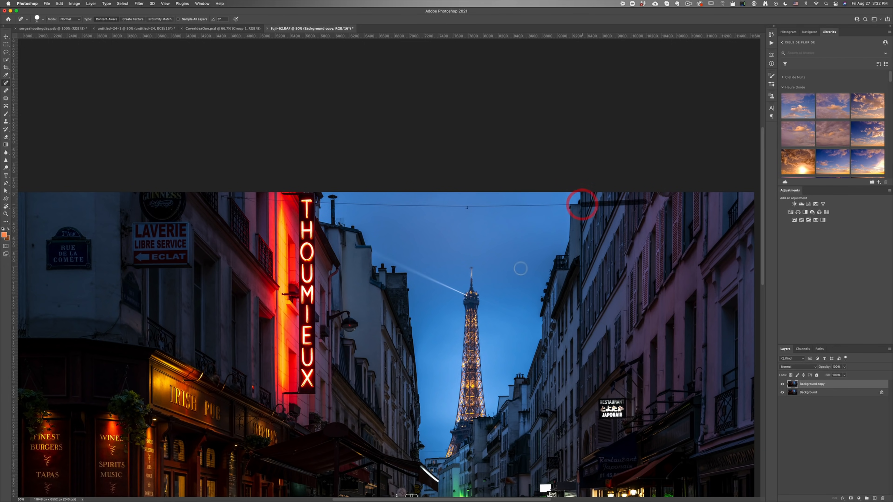
{"action": "left_click", "coordinate": [508, 209], "text": "shift"}
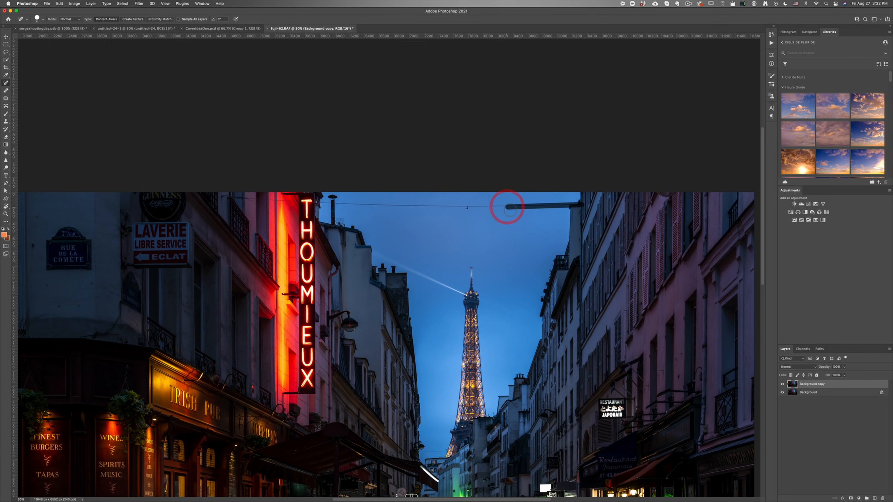
{"action": "left_click", "coordinate": [459, 207], "text": "shift"}
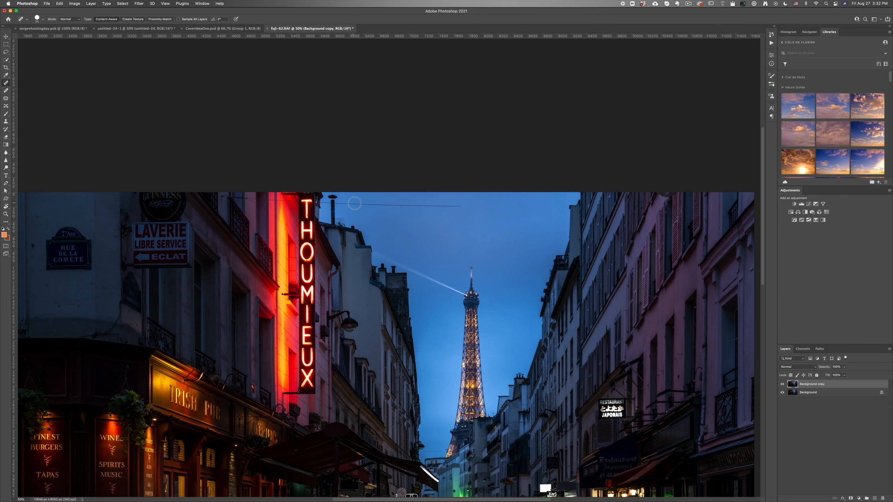
Heal away the remaining overhead wire across the chimney, the THOUMIEUX sign and the neighbouring facade
{"action": "left_click", "coordinate": [354, 202], "text": "shift"}
{"action": "left_click", "coordinate": [293, 202], "text": "shift"}
{"action": "left_click", "coordinate": [331, 203]}
{"action": "left_click", "coordinate": [228, 196], "text": "shift"}
Enlarge the Spot Healing Brush and paint out the bicycle parked in front of the pub
{"action": "mouse_move", "coordinate": [234, 321]}
{"action": "left_mouse_down"}
{"action": "mouse_move", "coordinate": [276, 267]}
{"action": "mouse_move", "coordinate": [281, 213]}
{"action": "left_mouse_up"}
{"action": "left_click_drag", "start_coordinate": [429, 357], "coordinate": [367, 254]}
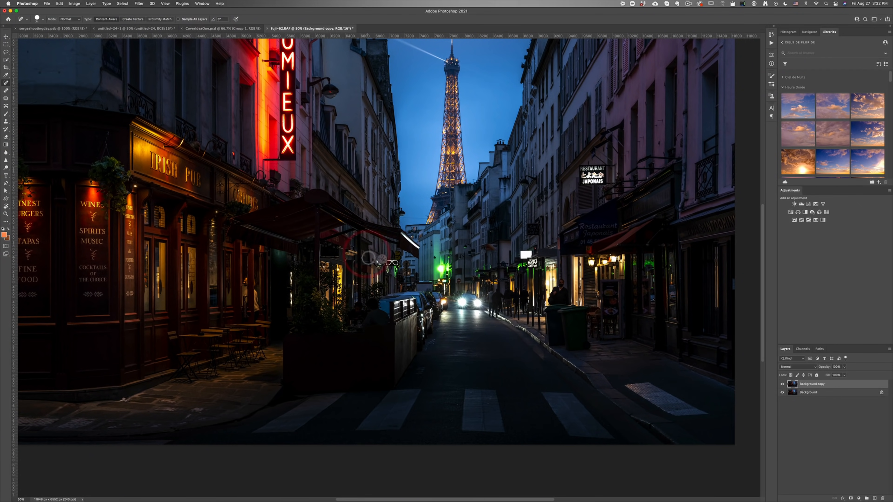
{"action": "left_click_drag", "start_coordinate": [498, 368], "coordinate": [688, 351]}
{"action": "left_click_drag", "start_coordinate": [355, 346], "coordinate": [605, 305]}
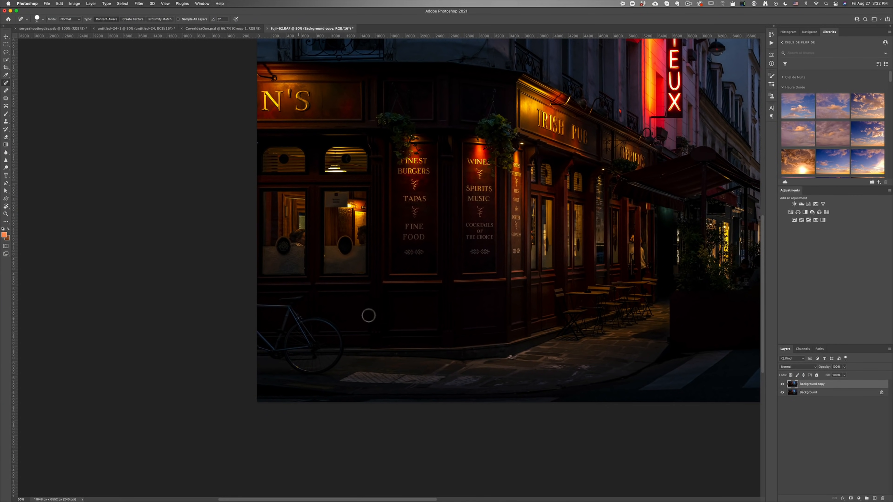
{"action": "left_click", "coordinate": [371, 318]}
{"action": "left_click", "coordinate": [455, 187]}
{"action": "left_click_drag", "start_coordinate": [379, 330], "coordinate": [380, 329]}
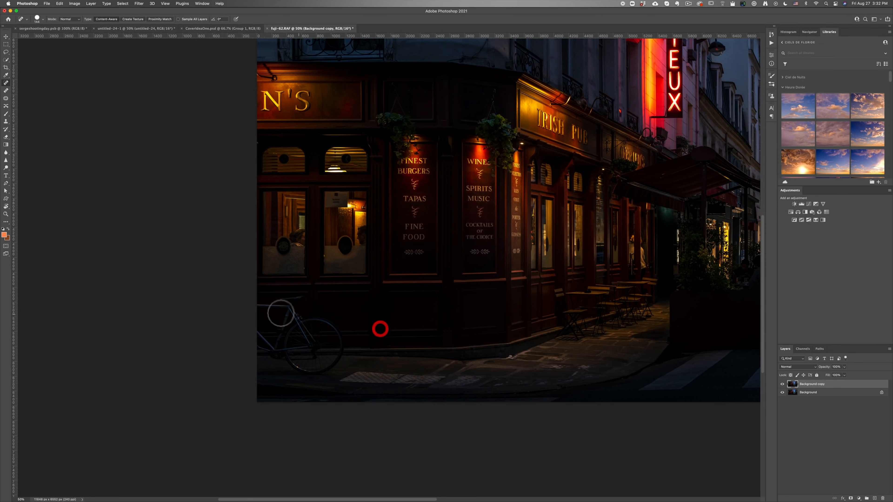
{"action": "left_click_drag", "start_coordinate": [260, 306], "coordinate": [256, 307]}
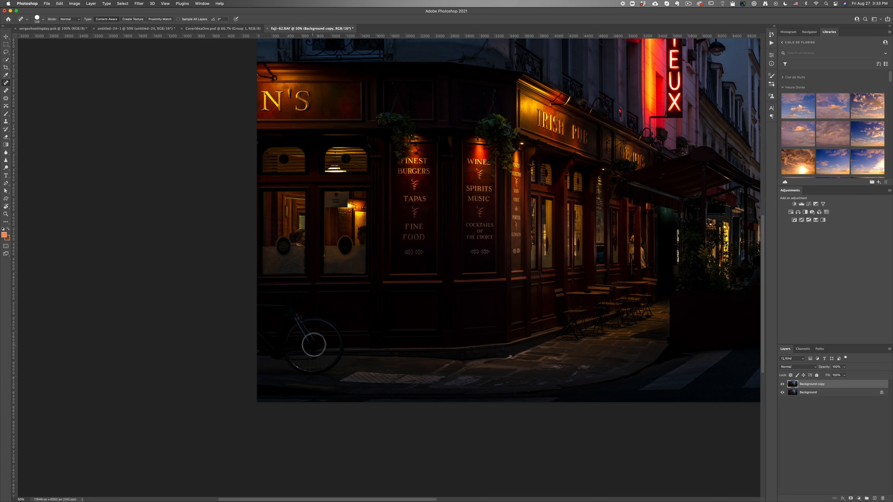
{"action": "mouse_move", "coordinate": [340, 338]}
{"action": "left_mouse_down"}
{"action": "mouse_move", "coordinate": [333, 364]}
{"action": "mouse_move", "coordinate": [309, 369]}
{"action": "mouse_move", "coordinate": [292, 358]}
{"action": "mouse_move", "coordinate": [303, 352]}
{"action": "left_mouse_up"}
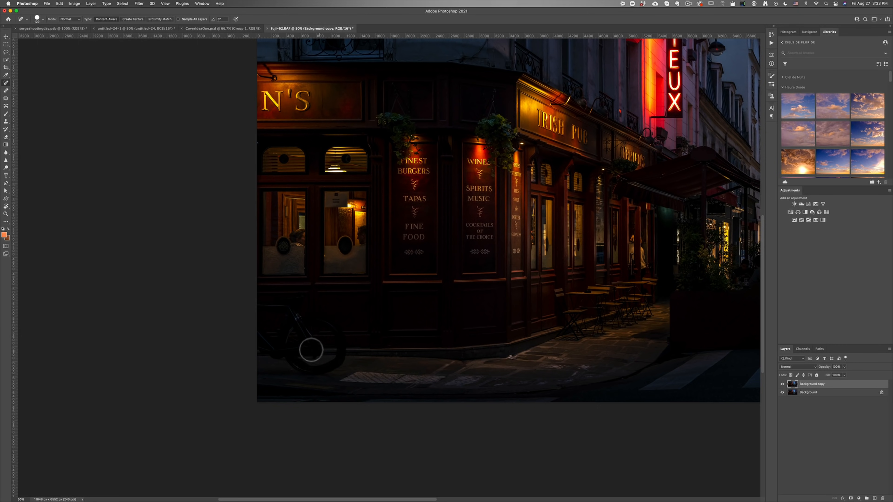
{"action": "left_click", "coordinate": [303, 320]}
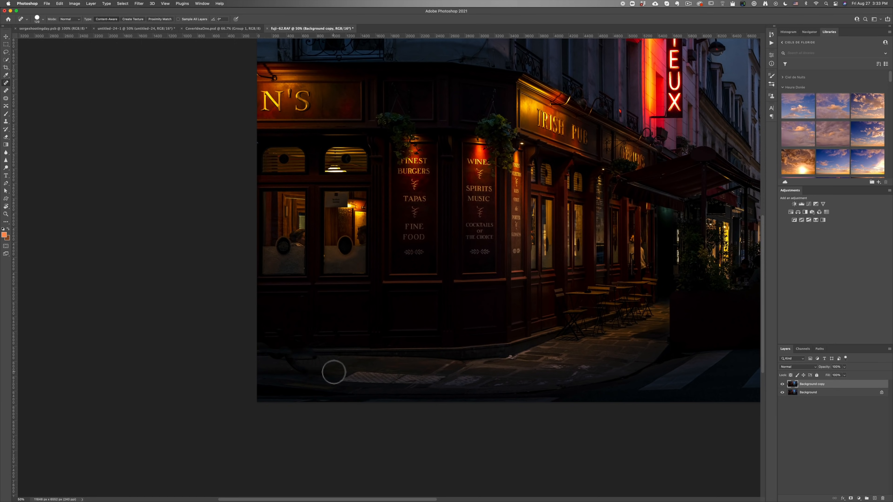
Heal the bicycle's leftover traces on the pavement in front of the pub with the Spot Healing Brush
{"action": "key", "text": "s"}
{"action": "left_click", "coordinate": [341, 365], "text": "alt"}
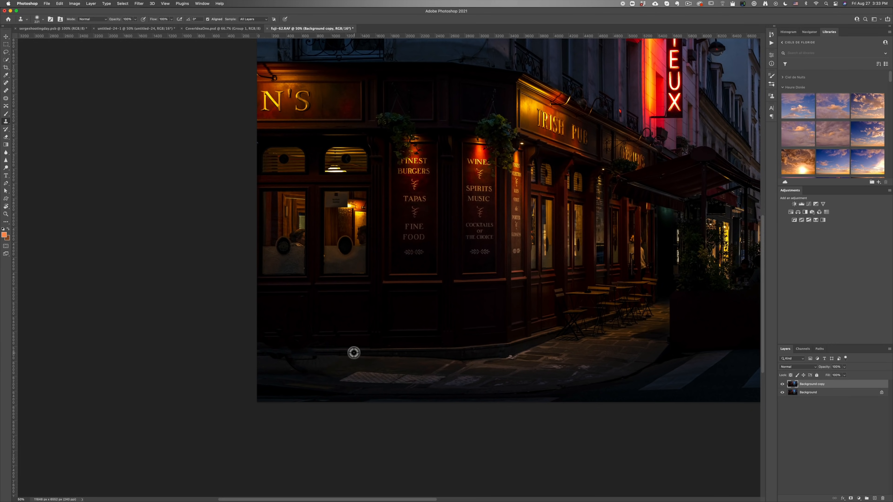
{"action": "key", "text": "j"}
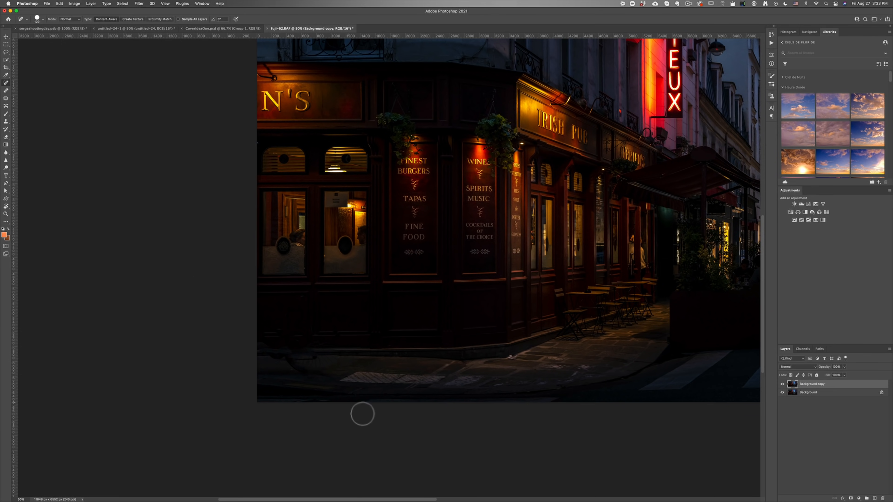
{"action": "mouse_move", "coordinate": [276, 361]}
{"action": "left_mouse_down"}
{"action": "mouse_move", "coordinate": [331, 363]}
{"action": "mouse_move", "coordinate": [292, 371]}
{"action": "mouse_move", "coordinate": [319, 372]}
{"action": "left_mouse_up"}
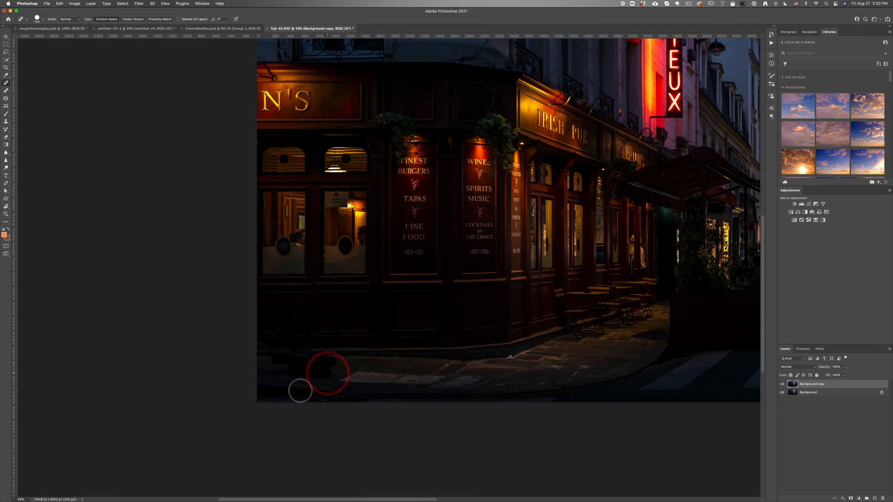
{"action": "left_click", "coordinate": [274, 358]}
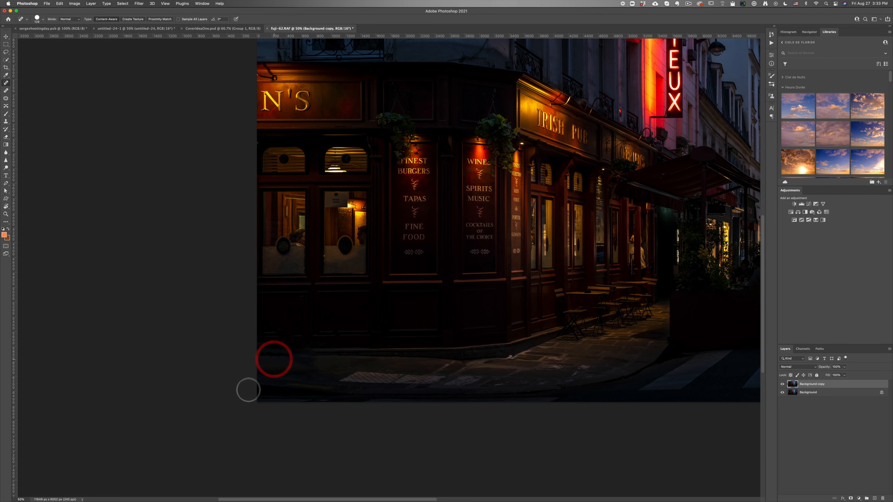
{"action": "left_click_drag", "start_coordinate": [239, 345], "coordinate": [286, 368]}
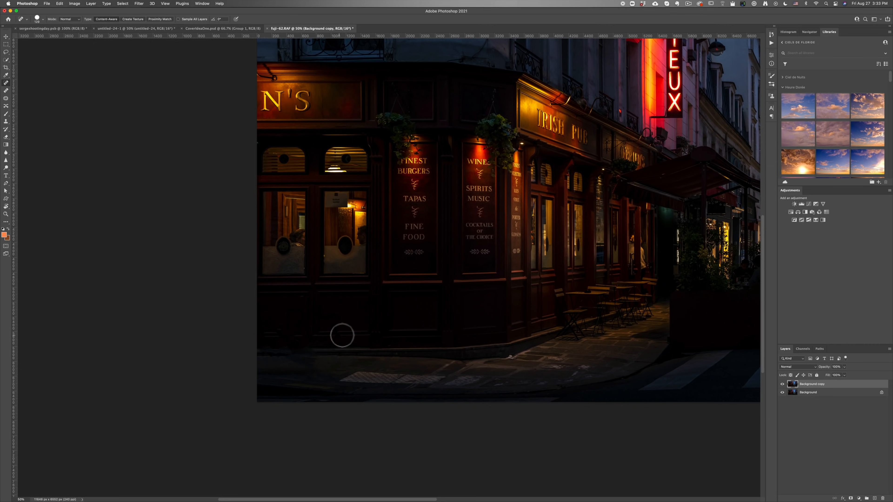
Clone clean wood panelling over the smudged lower wall of the pub below the windows using the Clone Stamp
{"action": "key", "text": "s"}
{"action": "left_click", "coordinate": [352, 333], "text": "alt"}
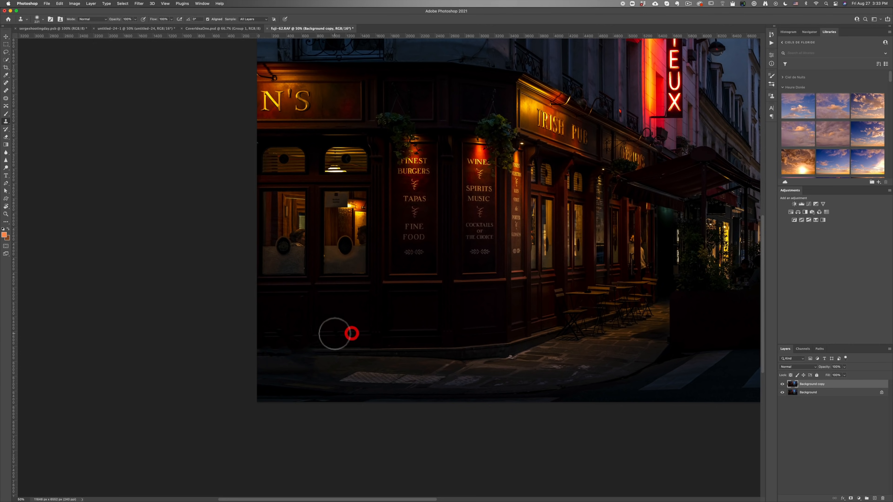
{"action": "left_click", "coordinate": [334, 333]}
{"action": "left_click_drag", "start_coordinate": [269, 335], "coordinate": [291, 334]}
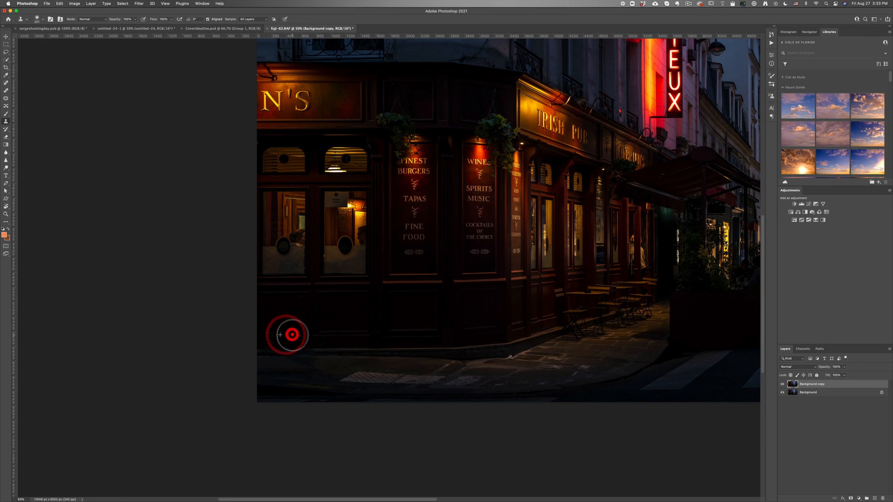
Rebuild the line where the pub wall meets the pavement by cloning it out to the photo's edge
{"action": "left_click", "coordinate": [328, 354], "text": "alt"}
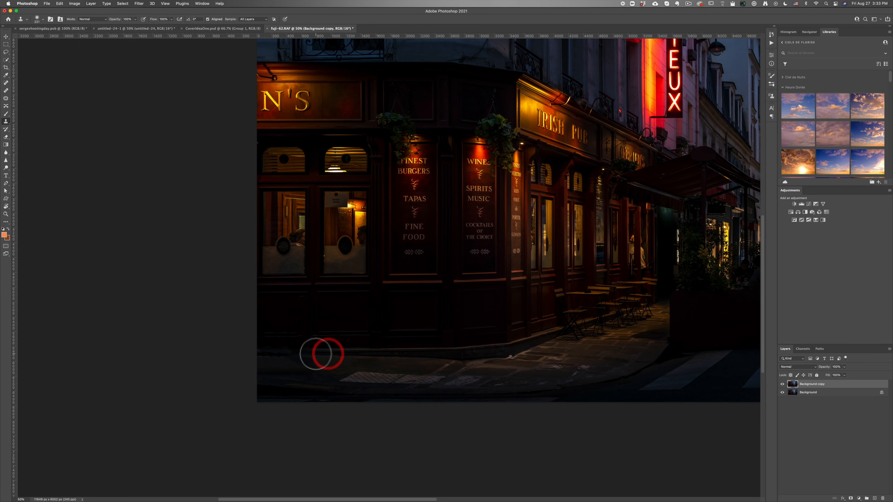
{"action": "left_click_drag", "start_coordinate": [309, 354], "coordinate": [290, 354]}
{"action": "left_click", "coordinate": [292, 355]}
{"action": "left_click", "coordinate": [286, 355]}
{"action": "left_click_drag", "start_coordinate": [279, 354], "coordinate": [255, 354]}
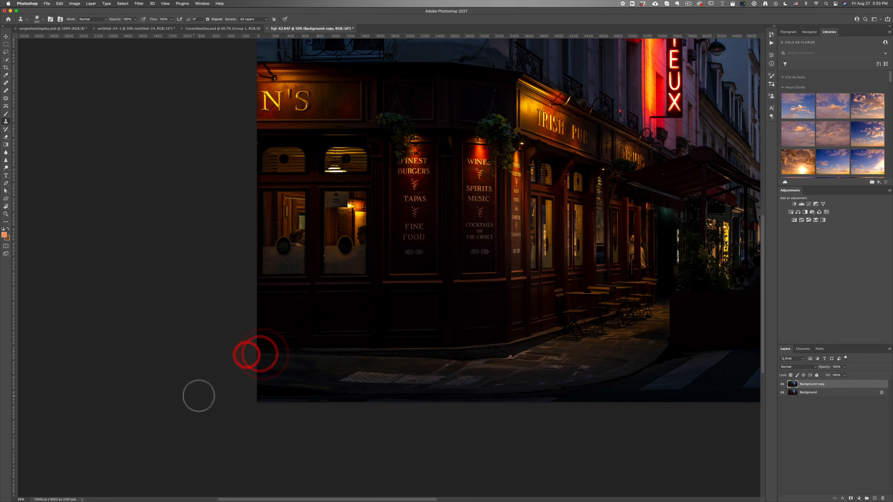
Heal the bright spot on the pavement at the pub's corner and duplicate the retouched layer
{"action": "key", "text": "j"}
{"action": "left_click", "coordinate": [499, 359]}
{"action": "mouse_move", "coordinate": [618, 329]}
{"action": "left_mouse_down"}
{"action": "mouse_move", "coordinate": [434, 333]}
{"action": "mouse_move", "coordinate": [435, 326]}
{"action": "left_mouse_up"}
{"action": "left_click_drag", "start_coordinate": [520, 328], "coordinate": [436, 328]}
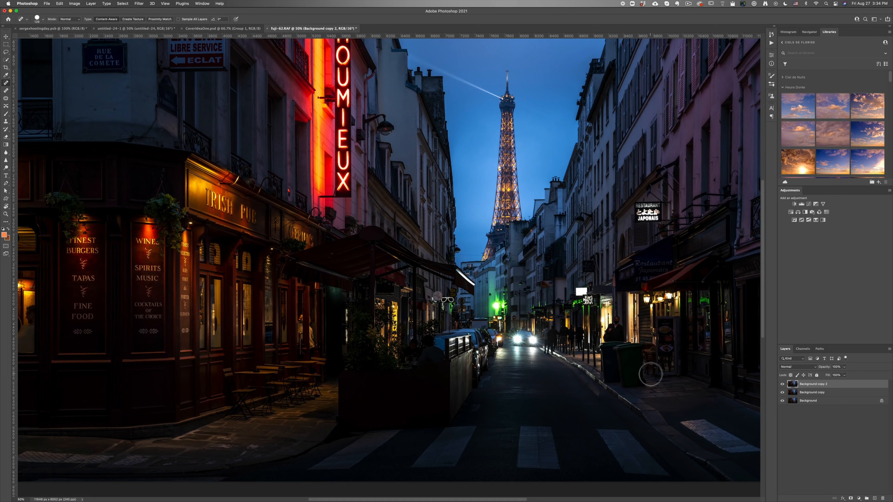
Switch to Chrome and look through the Confessions of a Fine Art Photographer offer, including its before/after photos and lesson list
{"action": "key", "text": "super+Tab"}
{"action": "left_click", "coordinate": [184, 259]}
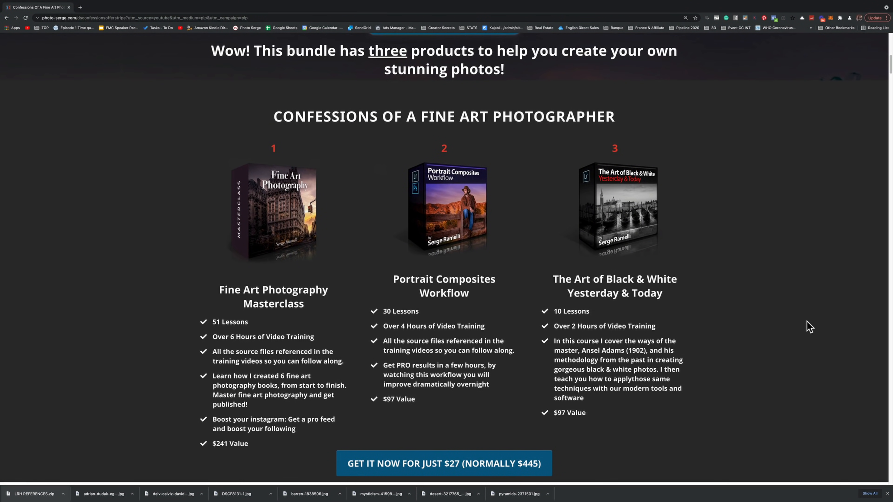
{"action": "scroll", "coordinate": [807, 332], "scroll_direction": "down", "scroll_amount": 20}
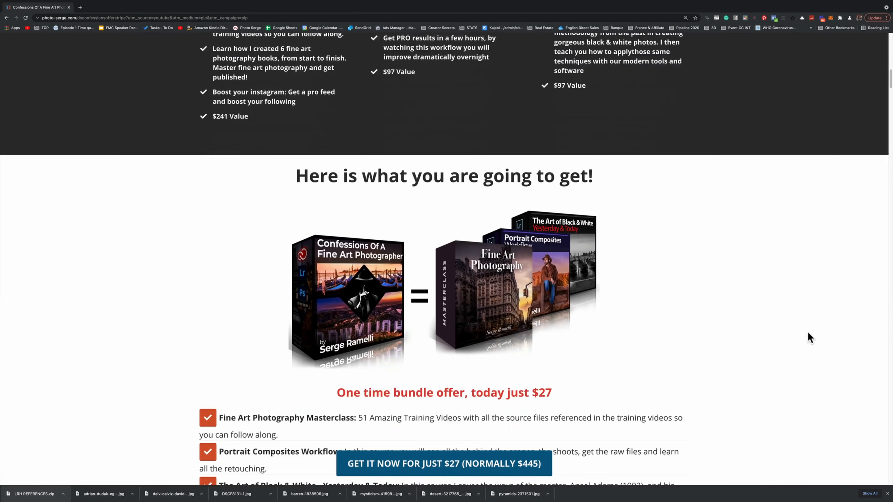
{"action": "scroll", "coordinate": [807, 332], "scroll_direction": "down", "scroll_amount": 15}
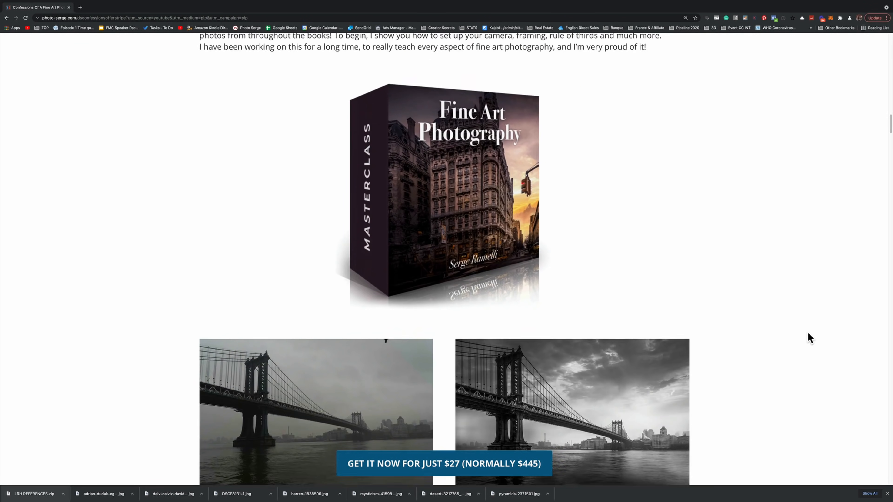
{"action": "scroll", "coordinate": [808, 333], "scroll_direction": "down", "scroll_amount": 8}
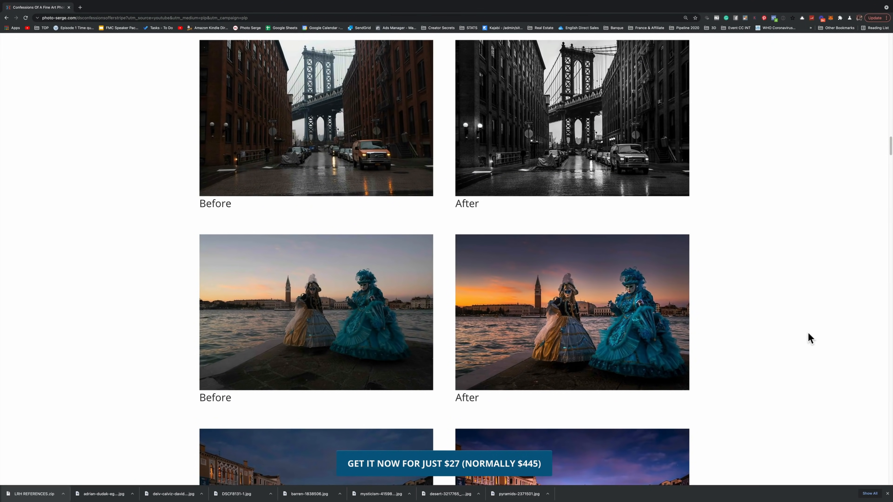
{"action": "scroll", "coordinate": [808, 332], "scroll_direction": "down", "scroll_amount": 10}
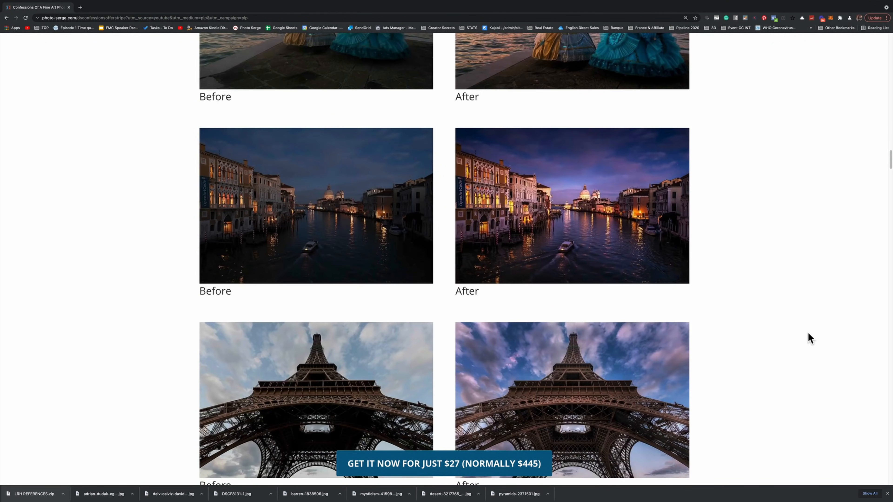
{"action": "scroll", "coordinate": [808, 333], "scroll_direction": "down", "scroll_amount": 20}
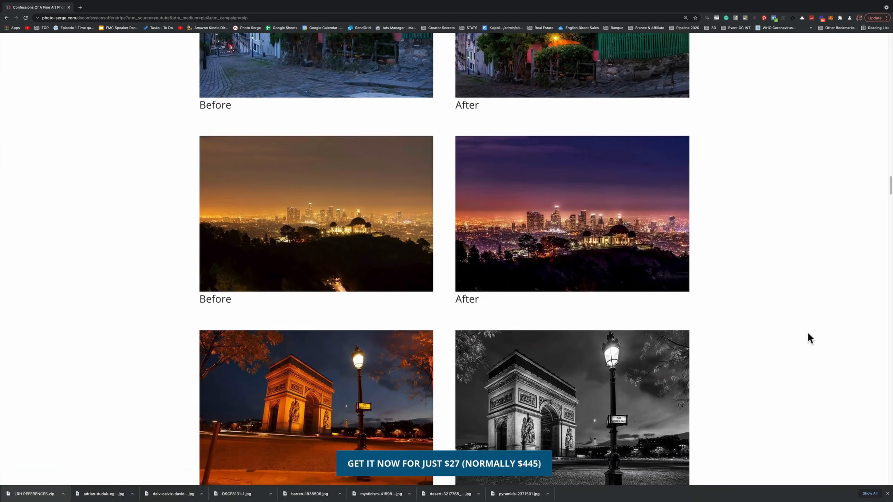
{"action": "scroll", "coordinate": [807, 333], "scroll_direction": "down", "scroll_amount": 15}
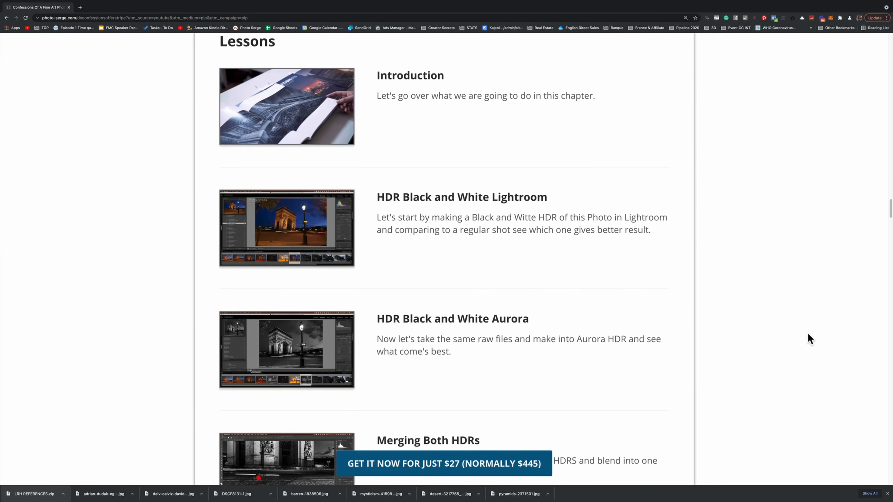
{"action": "scroll", "coordinate": [808, 333], "scroll_direction": "up", "scroll_amount": 1}
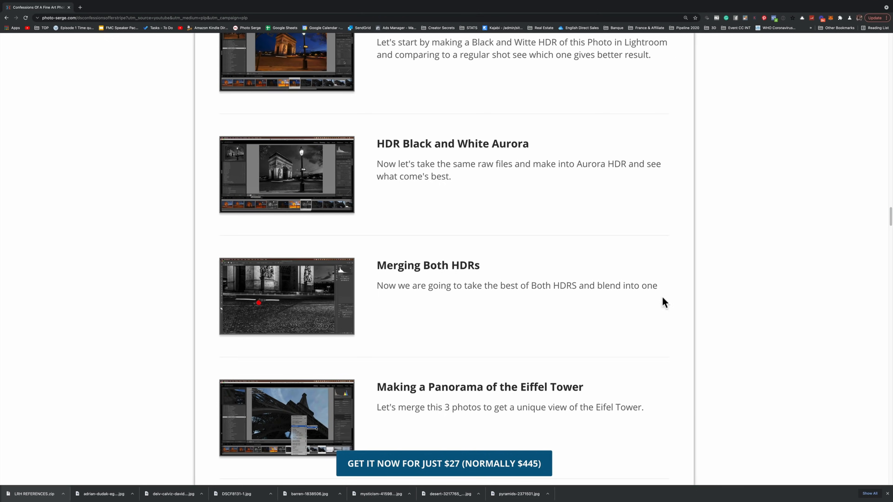
{"action": "scroll", "coordinate": [714, 260], "scroll_direction": "up", "scroll_amount": 20}
{"action": "scroll", "coordinate": [713, 261], "scroll_direction": "up", "scroll_amount": 20}
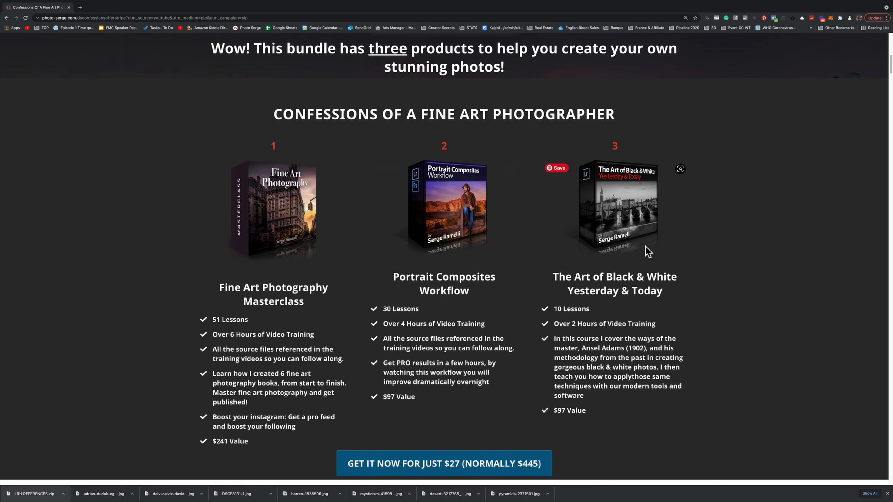
Switch back to Photoshop and sample a Clone Stamp source on the lit shopfront above the people standing at the bins
{"action": "key", "text": "super+Tab"}
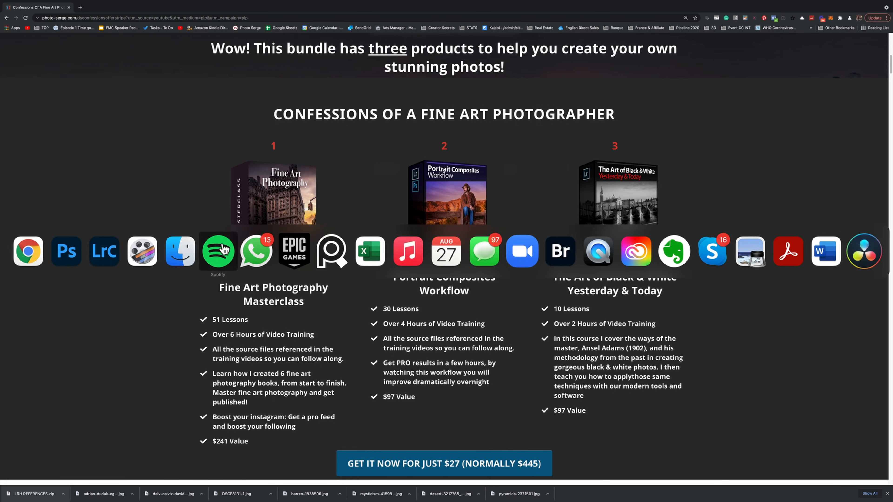
{"action": "left_click", "coordinate": [67, 251]}
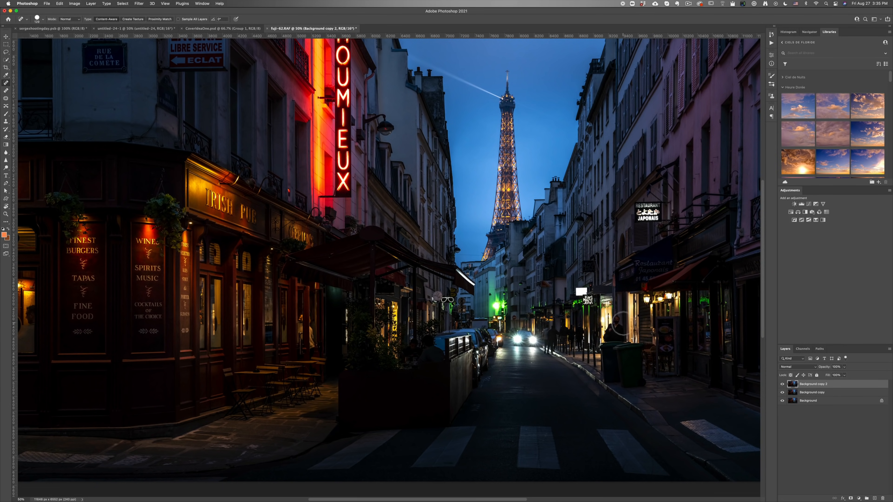
{"action": "left_click_drag", "start_coordinate": [631, 339], "coordinate": [577, 281]}
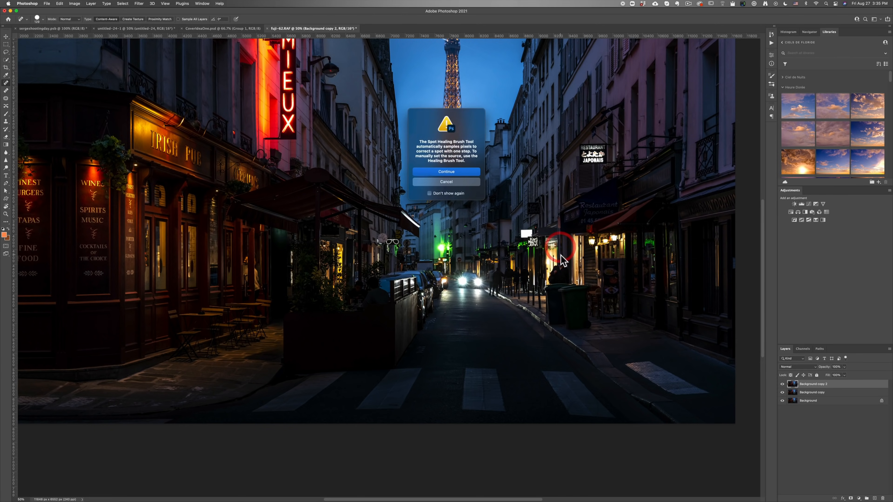
{"action": "left_click", "coordinate": [479, 194]}
{"action": "key", "text": "s"}
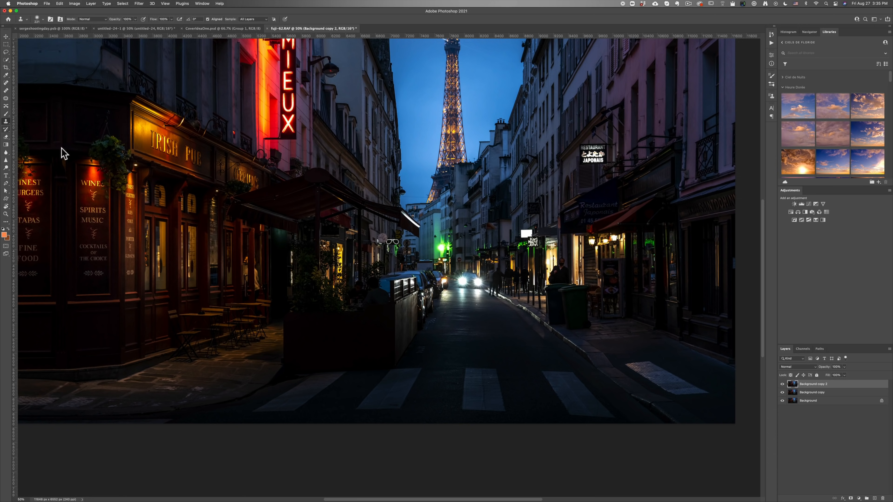
{"action": "left_click", "coordinate": [560, 248], "text": "alt"}
{"action": "key", "text": "z"}
{"action": "left_click", "coordinate": [561, 263]}
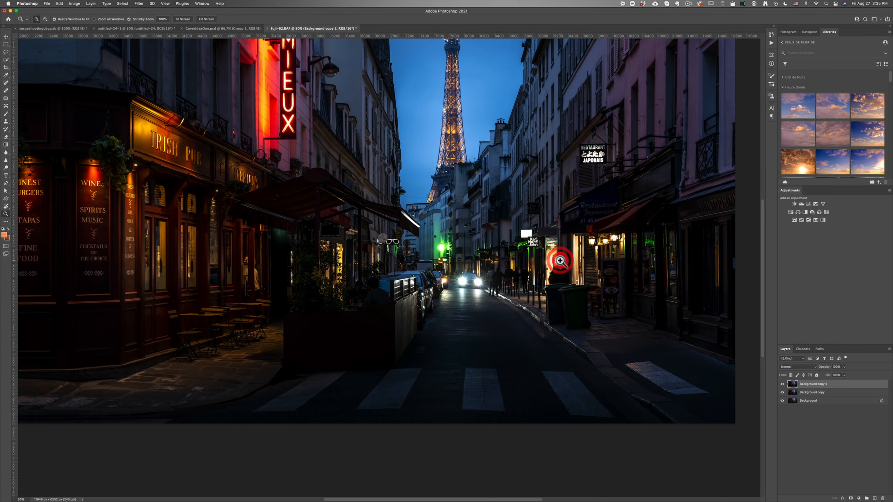
{"action": "key", "text": "s"}
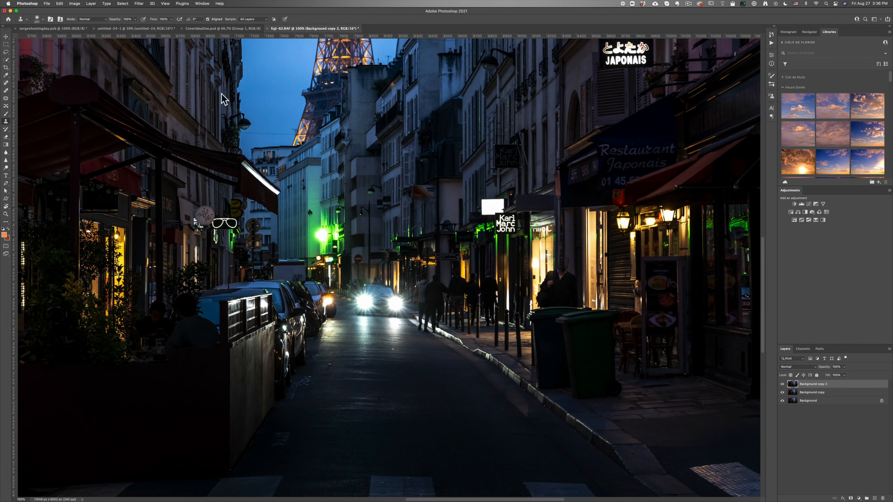
Clone the lit shopfront and wall over the people and the upper part of the bins, undoing the stray stroke at the curb
{"action": "left_click_drag", "start_coordinate": [563, 265], "coordinate": [563, 271]}
{"action": "key", "text": "bracketright"}
{"action": "key", "text": "bracketright"}
{"action": "key", "text": "bracketright"}
{"action": "key", "text": "bracketright"}
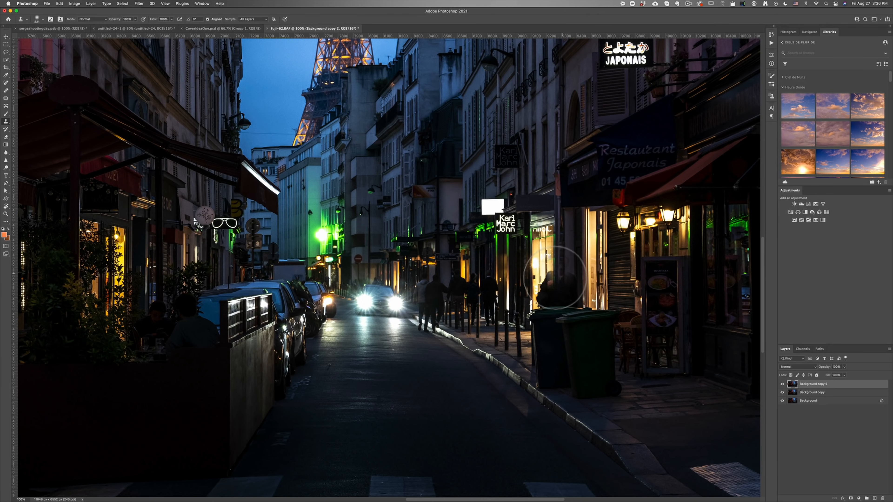
{"action": "key", "text": "bracketleft"}
{"action": "key", "text": "bracketleft"}
{"action": "key", "text": "bracketleft"}
{"action": "key", "text": "bracketleft"}
{"action": "mouse_move", "coordinate": [557, 283]}
{"action": "left_mouse_down"}
{"action": "mouse_move", "coordinate": [542, 300]}
{"action": "mouse_move", "coordinate": [568, 303]}
{"action": "mouse_move", "coordinate": [565, 313]}
{"action": "mouse_move", "coordinate": [535, 315]}
{"action": "mouse_move", "coordinate": [562, 318]}
{"action": "mouse_move", "coordinate": [548, 237]}
{"action": "mouse_move", "coordinate": [586, 320]}
{"action": "mouse_move", "coordinate": [636, 318]}
{"action": "mouse_move", "coordinate": [633, 337]}
{"action": "mouse_move", "coordinate": [548, 329]}
{"action": "mouse_move", "coordinate": [637, 359]}
{"action": "left_mouse_up"}
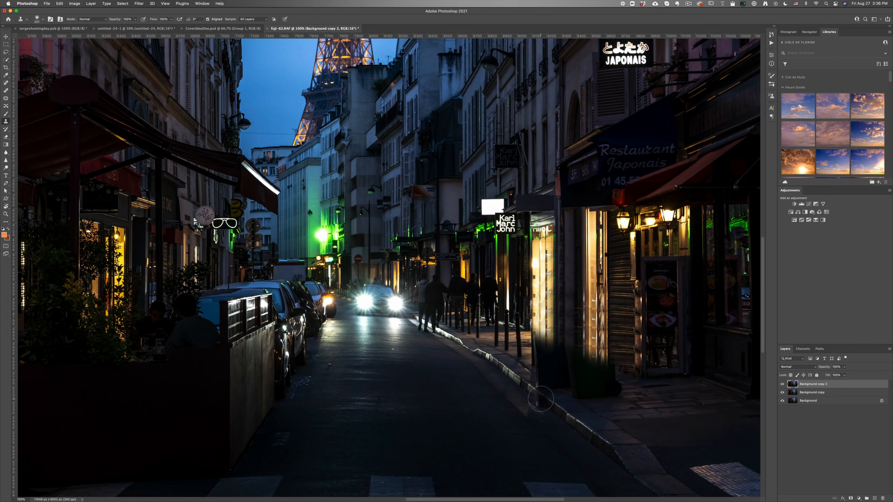
{"action": "key", "text": "super+z"}
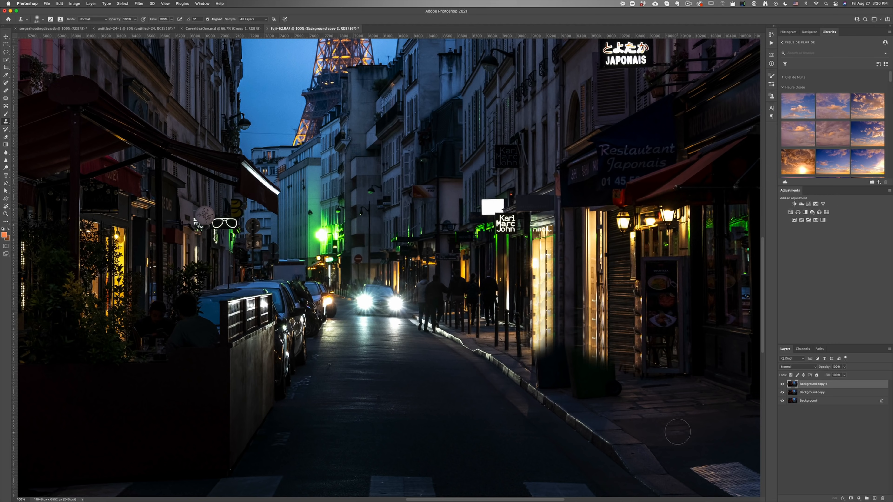
Trace a Pen path along the base of the buildings from behind the bins to the restaurant's menu board
{"action": "key", "text": "p"}
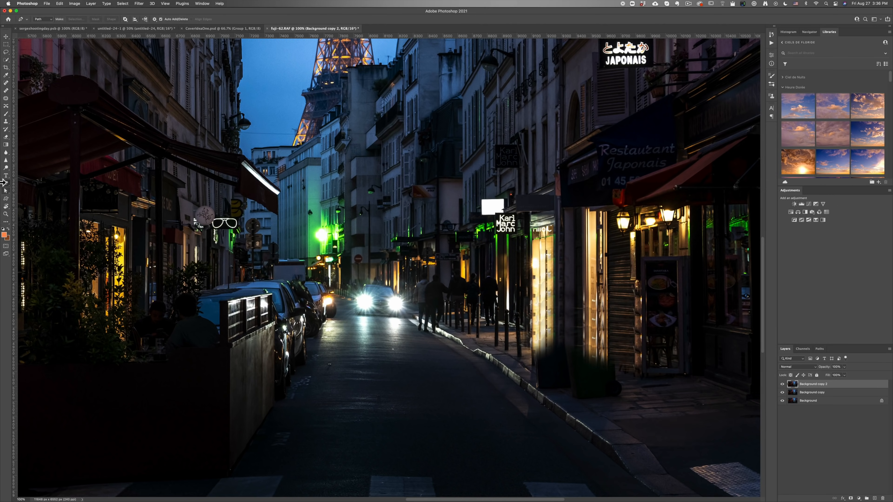
{"action": "left_click", "coordinate": [532, 340]}
{"action": "left_click", "coordinate": [558, 350]}
{"action": "left_click_drag", "start_coordinate": [589, 359], "coordinate": [605, 363]}
{"action": "left_click", "coordinate": [615, 366]}
{"action": "left_click", "coordinate": [624, 370]}
{"action": "left_click", "coordinate": [633, 373]}
{"action": "left_click", "coordinate": [640, 374]}
{"action": "left_click", "coordinate": [644, 375]}
Continue the path across the pavement and back along the curb, closing it at its starting point behind the bins
{"action": "left_click", "coordinate": [578, 418]}
{"action": "left_click", "coordinate": [539, 392]}
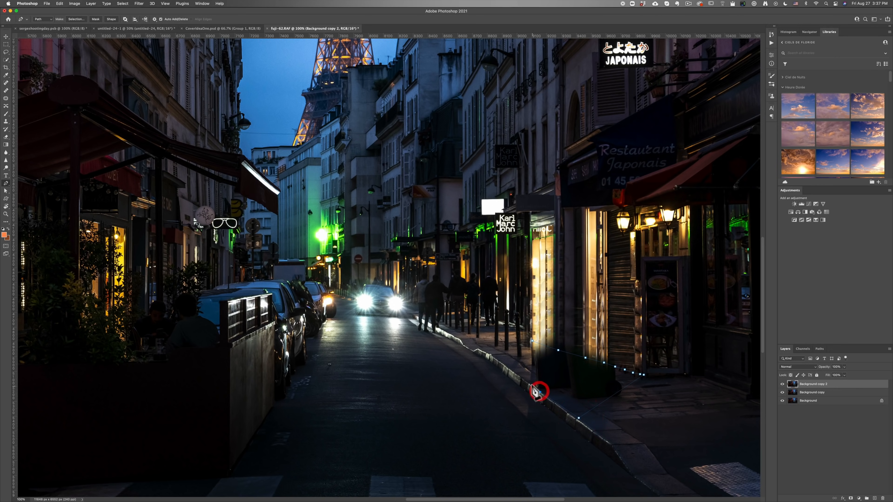
{"action": "left_click", "coordinate": [529, 383]}
{"action": "left_click", "coordinate": [517, 372]}
{"action": "left_click", "coordinate": [510, 365]}
{"action": "left_click", "coordinate": [507, 359]}
{"action": "left_click", "coordinate": [509, 359]}
{"action": "left_click", "coordinate": [521, 358]}
{"action": "left_click", "coordinate": [527, 351]}
{"action": "left_click", "coordinate": [532, 340]}
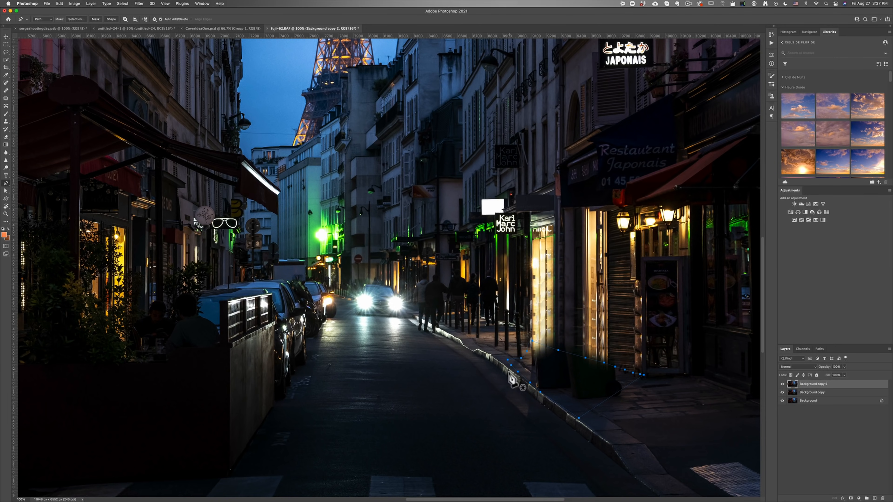
Make a new selection from the closed pavement path with a 1-pixel feather, and clear that selection again
{"action": "left_click", "coordinate": [585, 357]}
{"action": "right_click", "coordinate": [594, 359]}
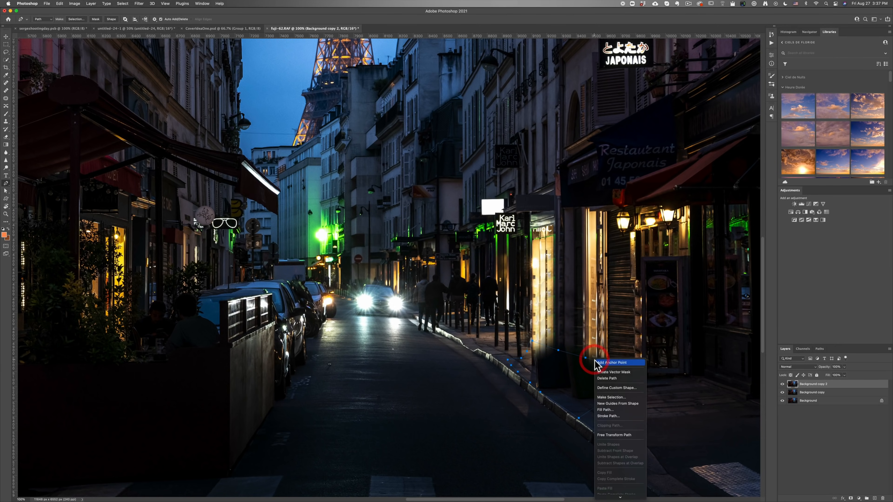
{"action": "left_click", "coordinate": [617, 398]}
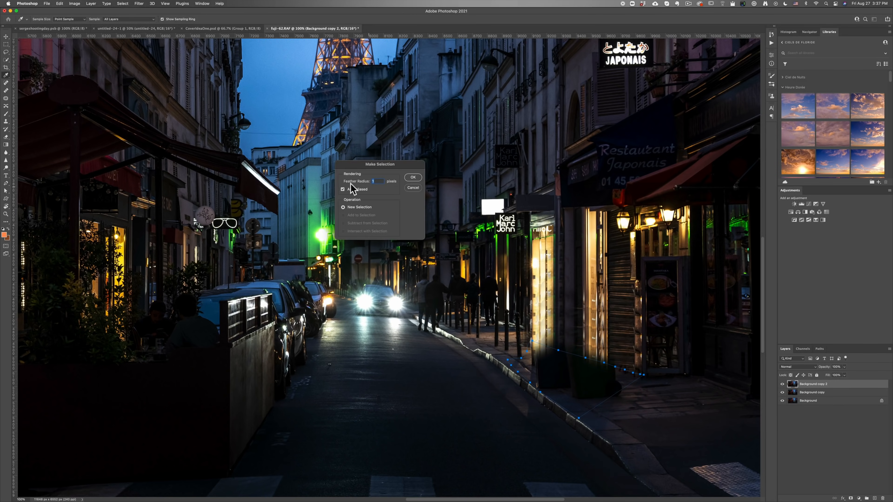
{"action": "left_click", "coordinate": [413, 179]}
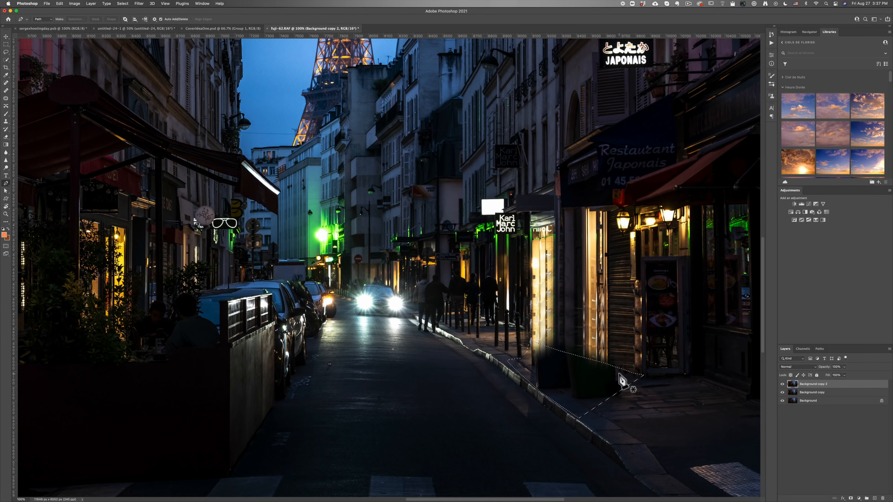
{"action": "key", "text": "super+d"}
Trace a Pen path around a patch of paving between the curb and the area in front of the restaurant's menu board
{"action": "left_click", "coordinate": [613, 422]}
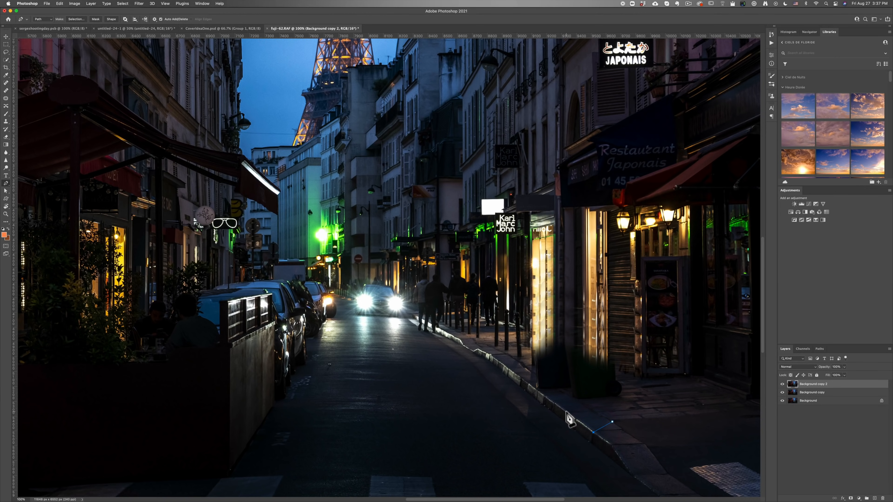
{"action": "left_click", "coordinate": [591, 431]}
{"action": "left_click", "coordinate": [555, 404]}
{"action": "left_click", "coordinate": [702, 388]}
{"action": "left_click", "coordinate": [737, 409]}
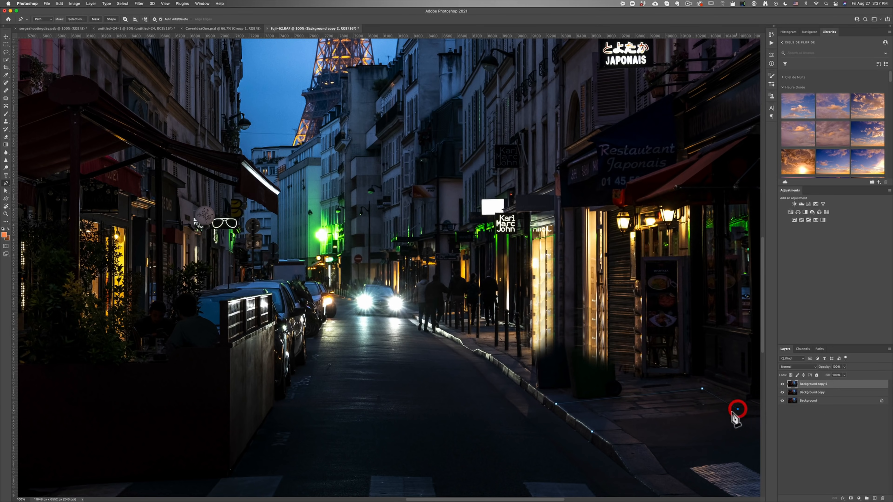
Make a new selection from the paving path with a 20-pixel feather and copy the selected paving to a new layer
{"action": "right_click", "coordinate": [591, 431]}
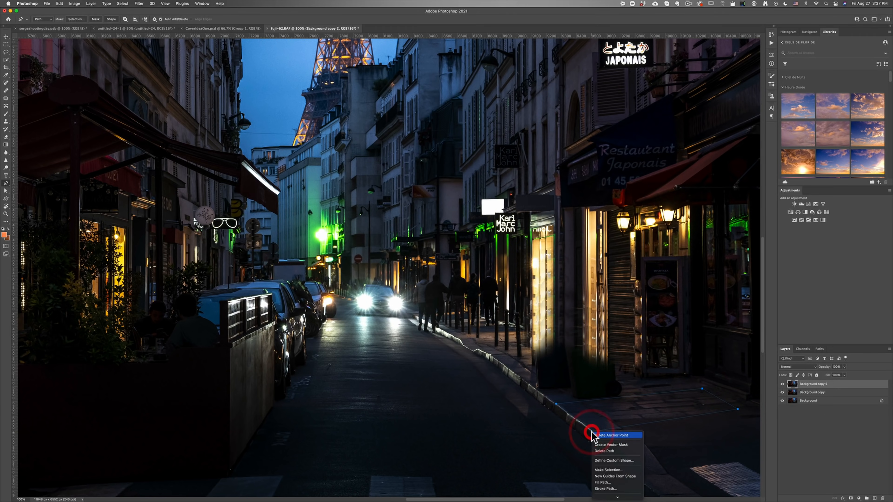
{"action": "left_click", "coordinate": [615, 470]}
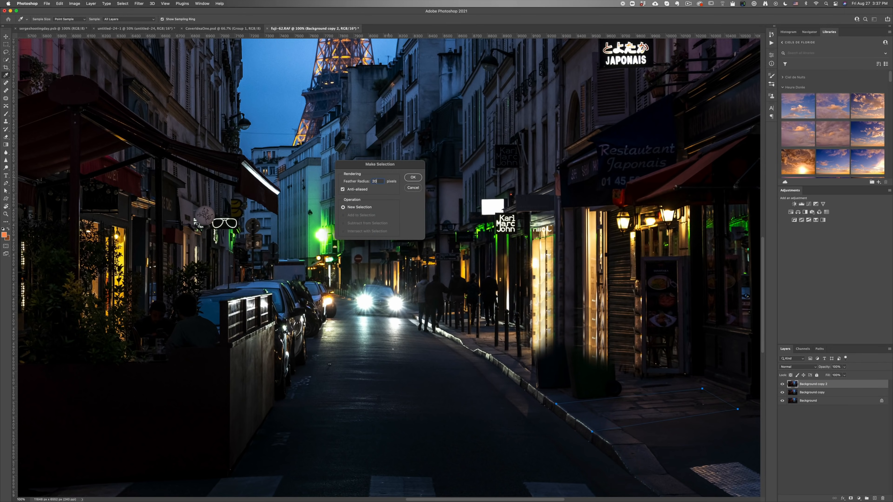
{"action": "key", "text": "Return"}
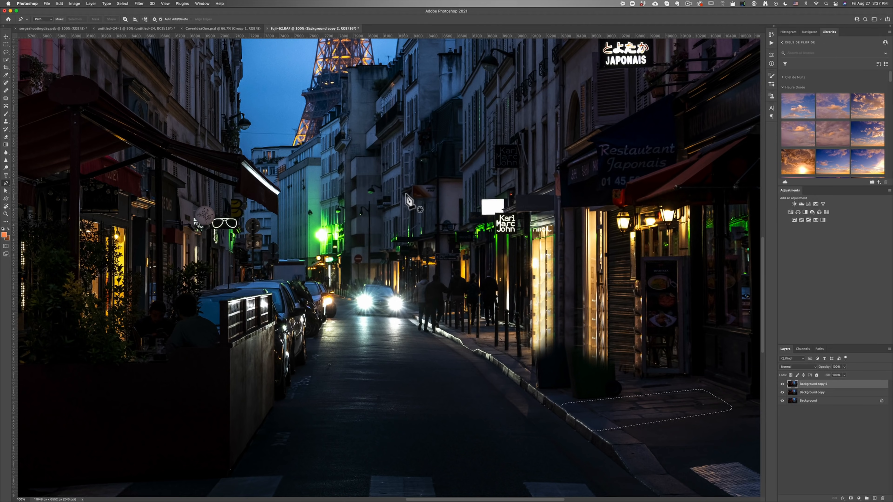
{"action": "key", "text": "super+shift+alt+n"}
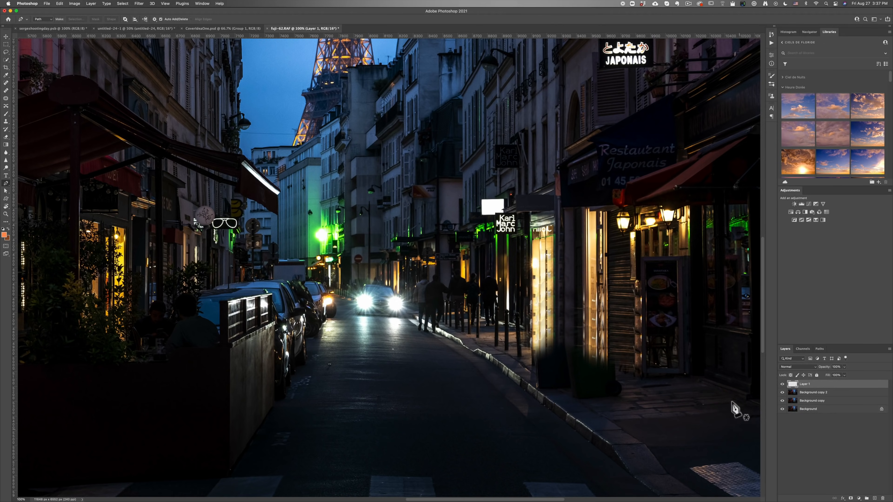
Transform the copied paving patch, moving it up over the lower part of the bins and narrowing it slightly
{"action": "key", "text": "super+t"}
{"action": "left_click_drag", "start_coordinate": [650, 413], "coordinate": [620, 389]}
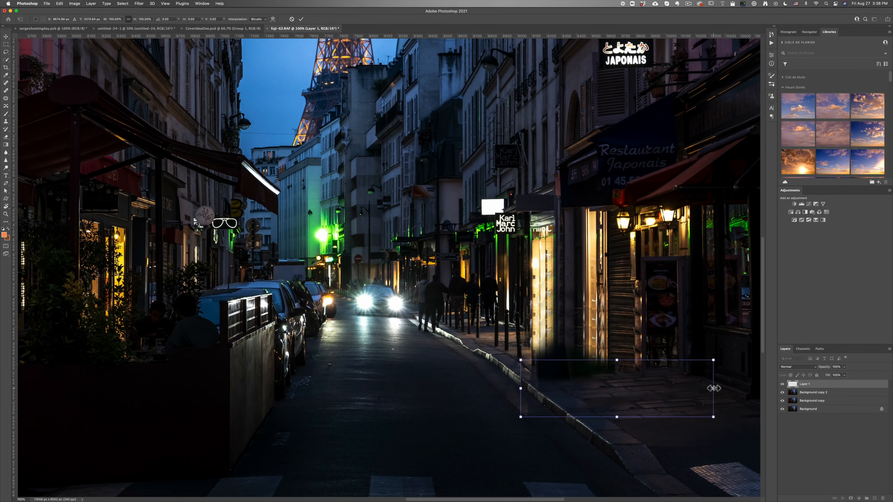
{"action": "left_click_drag", "start_coordinate": [714, 389], "coordinate": [702, 389]}
{"action": "key", "text": "Return"}
{"action": "key", "text": "p"}
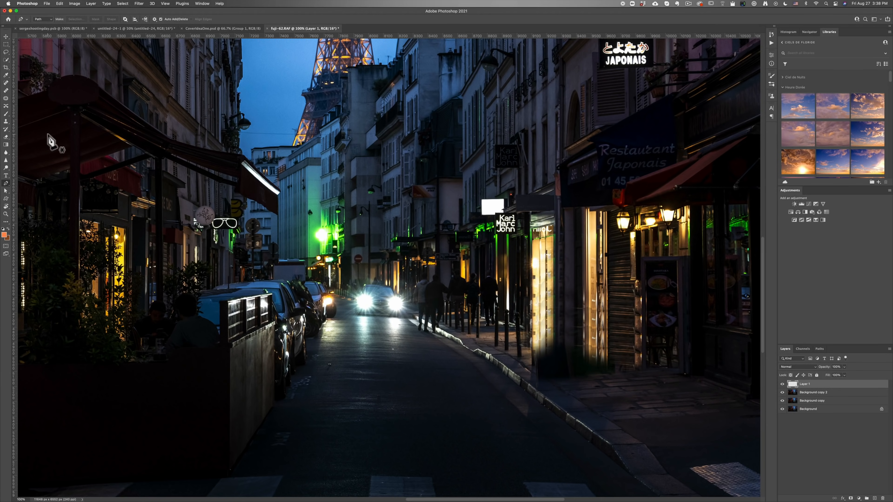
Check the paving patch in isolation, then duplicate it up over the remaining part of the bins
{"action": "left_click", "coordinate": [6, 37]}
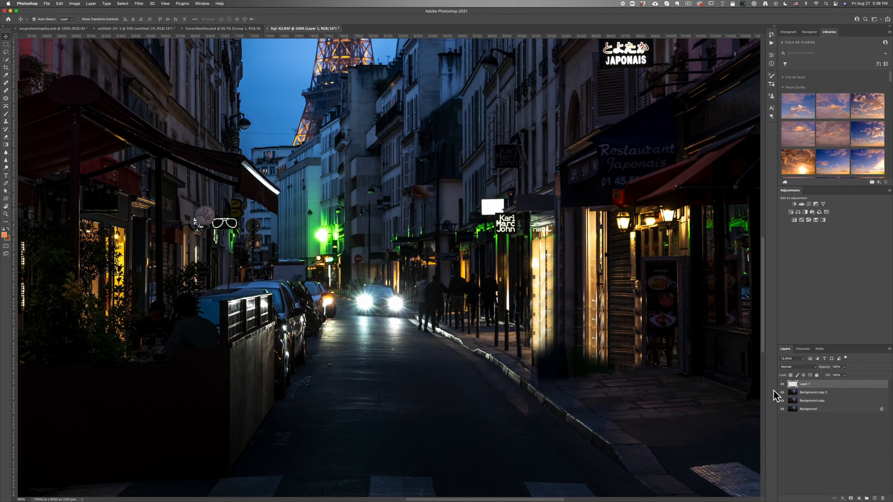
{"action": "left_click", "coordinate": [782, 384]}
{"action": "left_click", "coordinate": [782, 384], "text": "alt"}
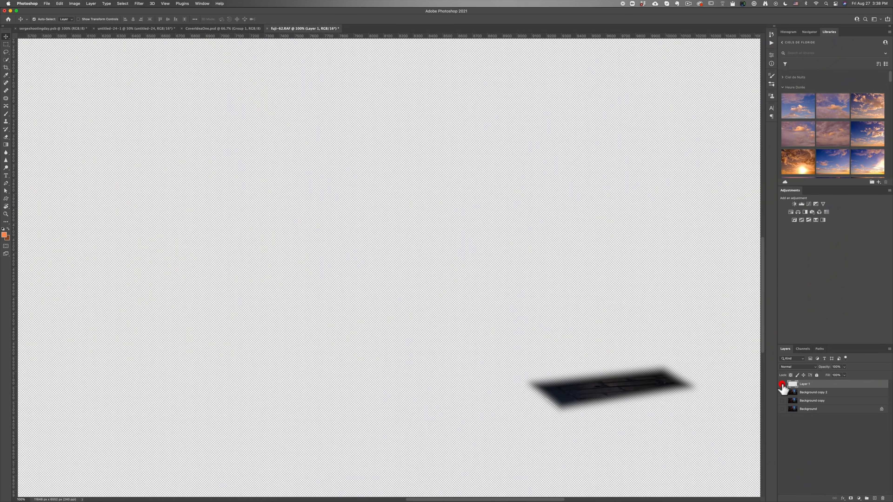
{"action": "left_click", "coordinate": [781, 385], "text": "alt"}
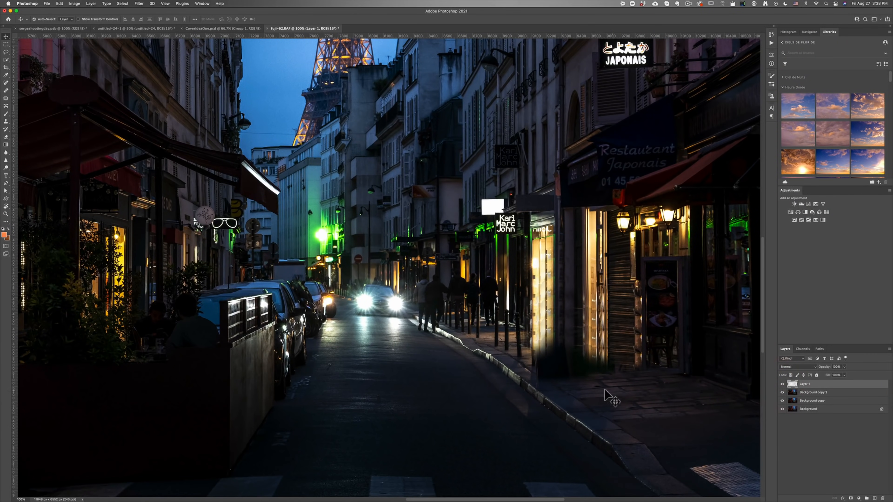
{"action": "left_click_drag", "start_coordinate": [594, 387], "coordinate": [566, 372]}
{"action": "left_click", "coordinate": [627, 397]}
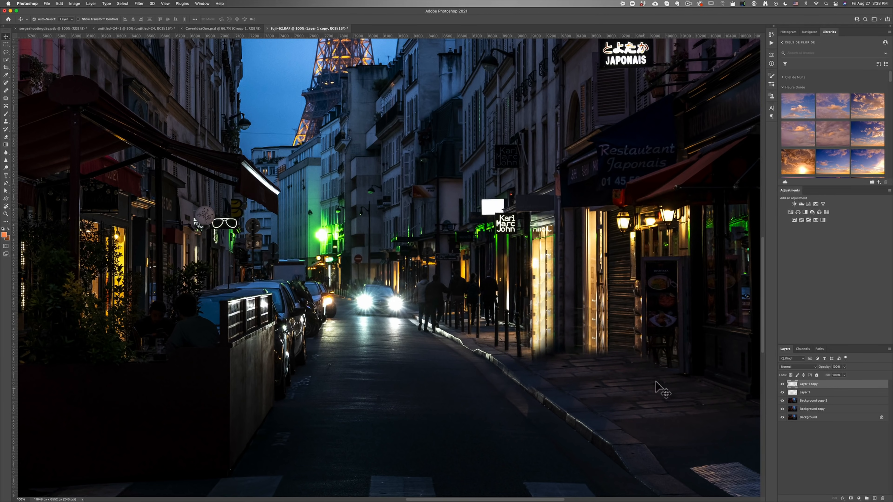
Free-transform the duplicated paving patch, adjusting both of its sides to fit between the curb and the buildings
{"action": "key", "text": "super+t"}
{"action": "left_click_drag", "start_coordinate": [670, 368], "coordinate": [674, 367]}
{"action": "left_click_drag", "start_coordinate": [537, 371], "coordinate": [542, 369]}
{"action": "double_click", "coordinate": [542, 365]}
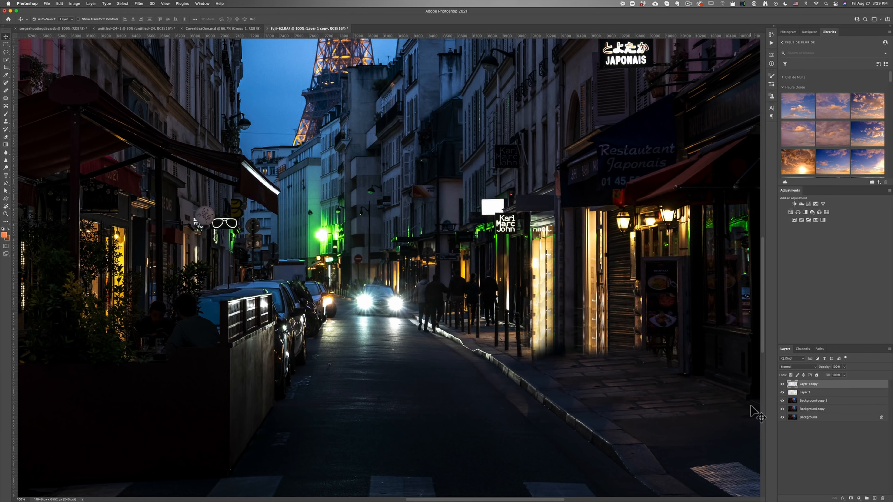
Duplicate the paving patch again up to the base of the shopfront and narrow the new copy slightly
{"action": "left_click_drag", "start_coordinate": [573, 378], "coordinate": [596, 348]}
{"action": "key", "text": "super+t"}
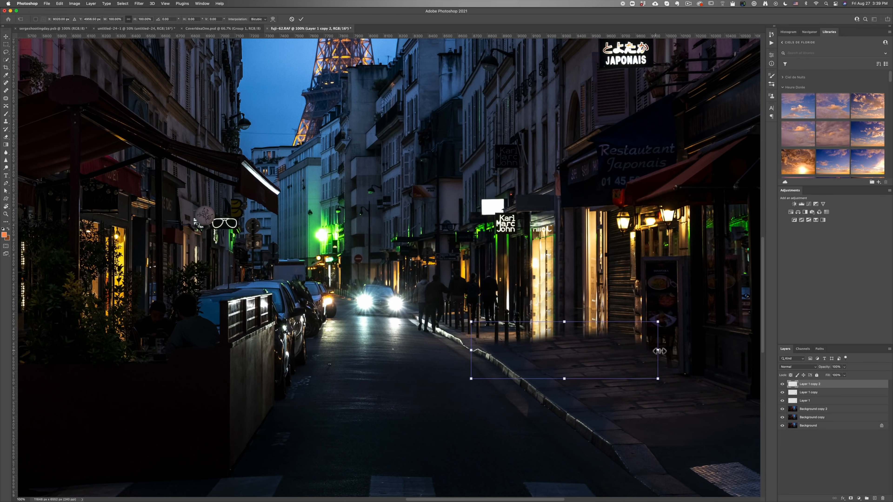
{"action": "left_click_drag", "start_coordinate": [657, 350], "coordinate": [654, 350]}
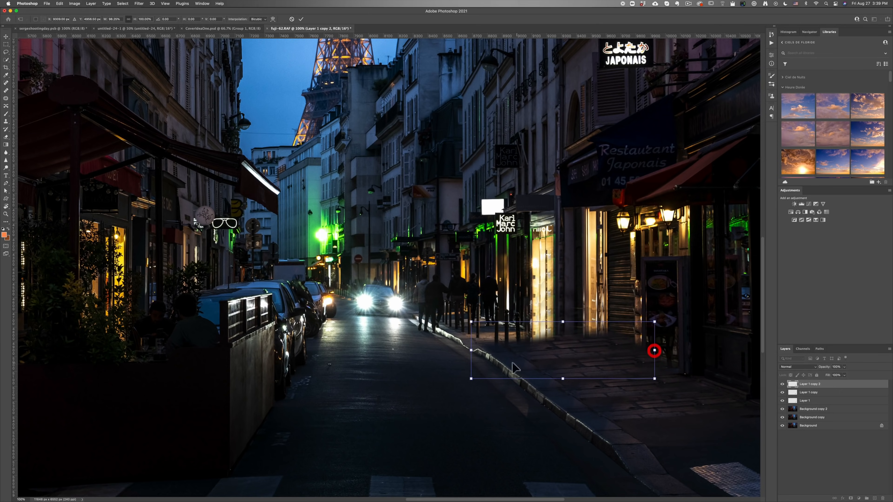
{"action": "left_click_drag", "start_coordinate": [684, 377], "coordinate": [678, 376]}
{"action": "left_click", "coordinate": [678, 375]}
{"action": "left_click_drag", "start_coordinate": [571, 367], "coordinate": [573, 367]}
{"action": "key", "text": "Return"}
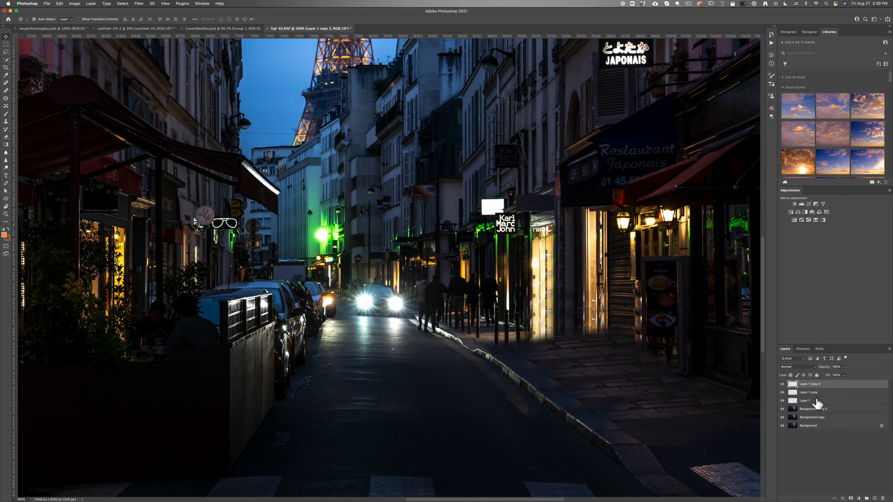
Group the three paving patch layers into a group named Sidewalk
{"action": "left_click", "coordinate": [820, 401], "text": "shift"}
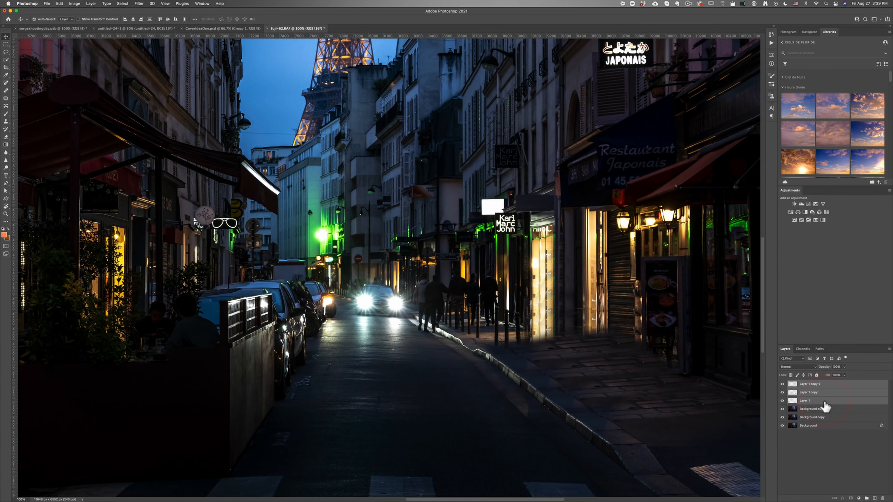
{"action": "right_click", "coordinate": [824, 402]}
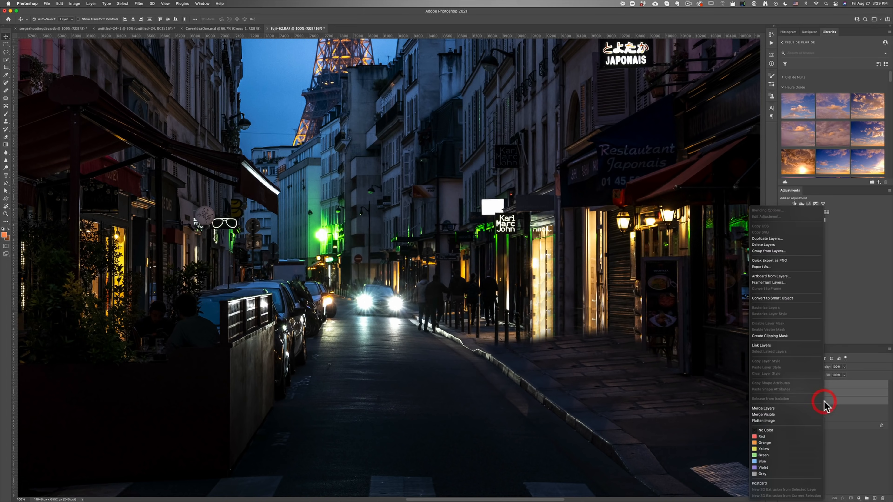
{"action": "left_click", "coordinate": [780, 251]}
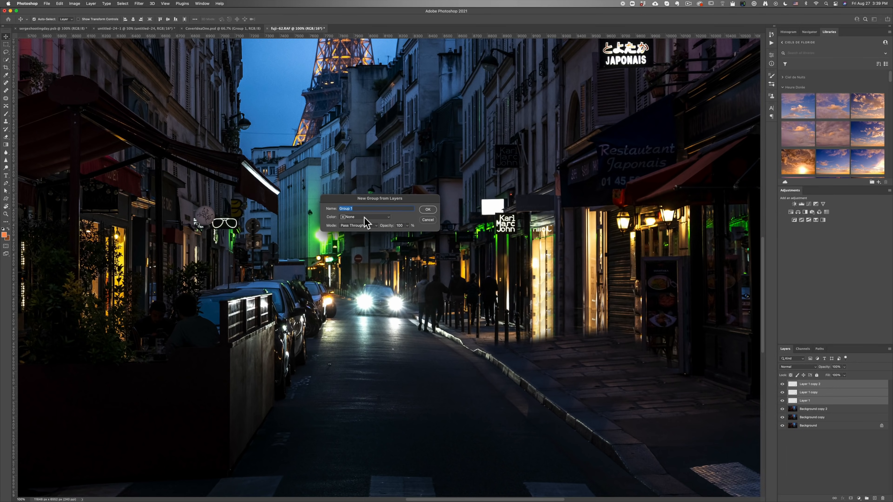
{"action": "key", "text": "Return"}
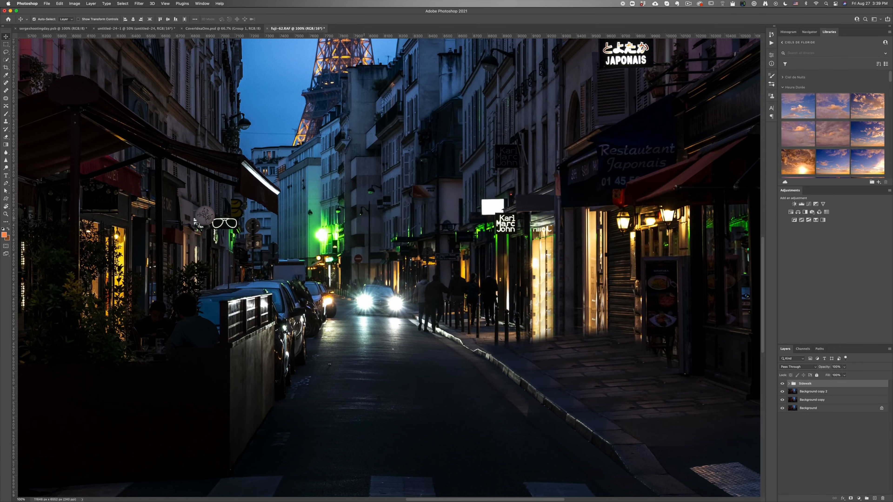
Compare the image with and without the Sidewalk group and add a layer mask to the group
{"action": "left_click", "coordinate": [782, 383]}
{"action": "left_click", "coordinate": [782, 383]}
{"action": "left_click", "coordinate": [850, 499]}
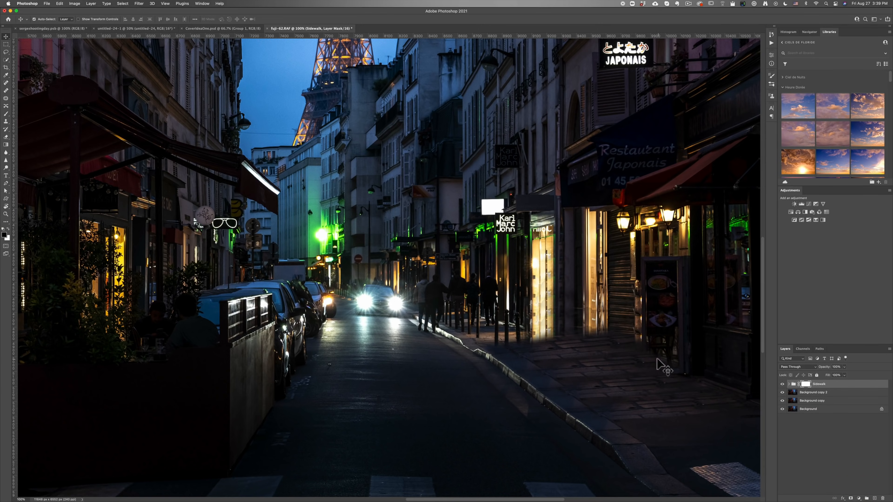
Choose the Soft Round Pressure Opacity brush for painting on the Sidewalk group's mask
{"action": "key", "text": "b"}
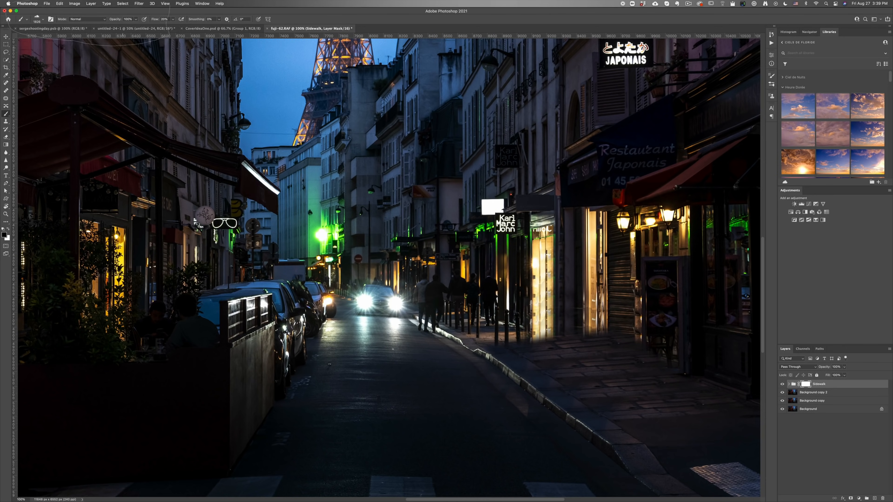
{"action": "left_click", "coordinate": [42, 19]}
{"action": "scroll", "coordinate": [62, 97], "scroll_direction": "up", "scroll_amount": 5}
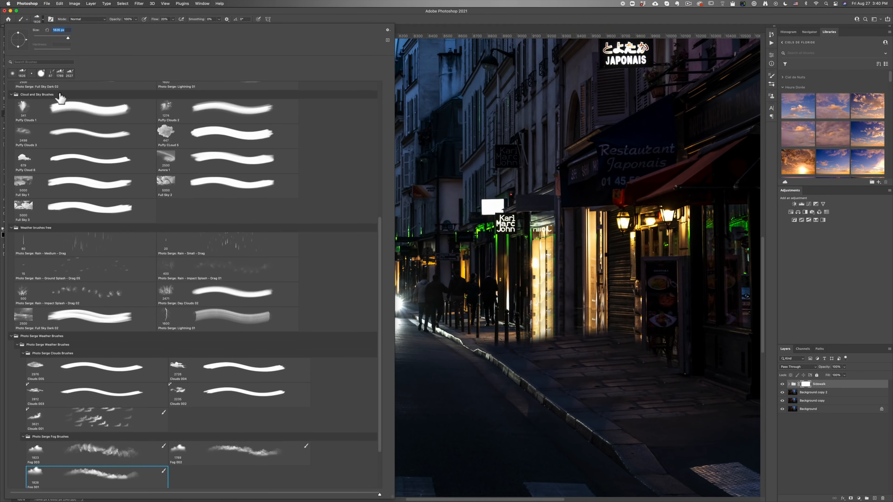
{"action": "left_click", "coordinate": [72, 113]}
{"action": "right_click", "coordinate": [597, 393], "text": "super"}
{"action": "left_click", "coordinate": [545, 395]}
{"action": "right_click", "coordinate": [590, 346], "text": "super"}
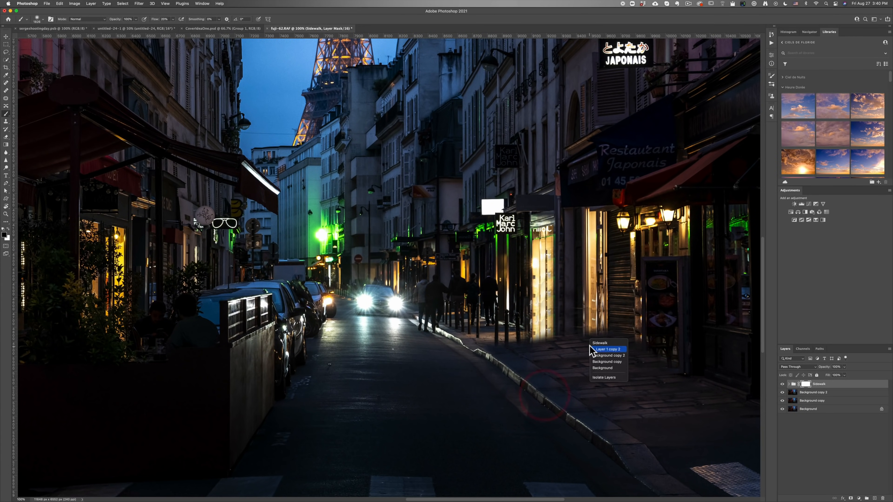
{"action": "left_click", "coordinate": [564, 332]}
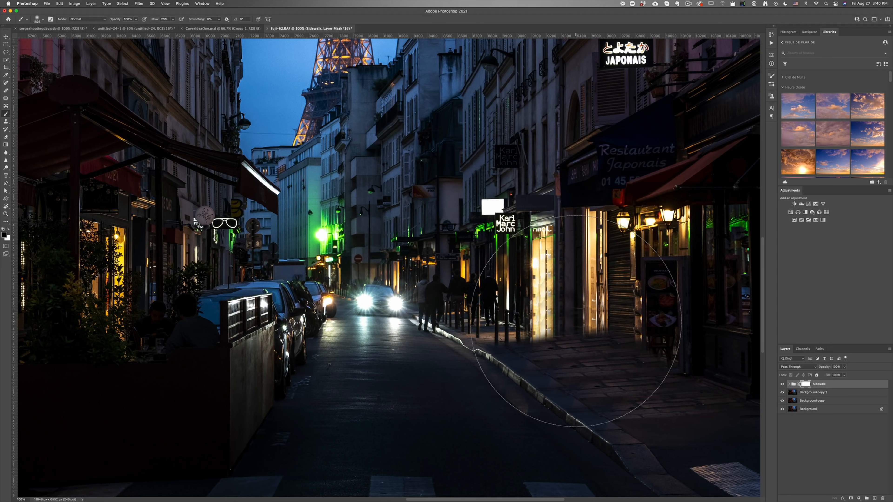
Reduce the brush to a small size and target the Sidewalk group's layer mask
{"action": "left_click_drag", "start_coordinate": [559, 318], "coordinate": [363, 331]}
{"action": "right_click", "coordinate": [545, 295]}
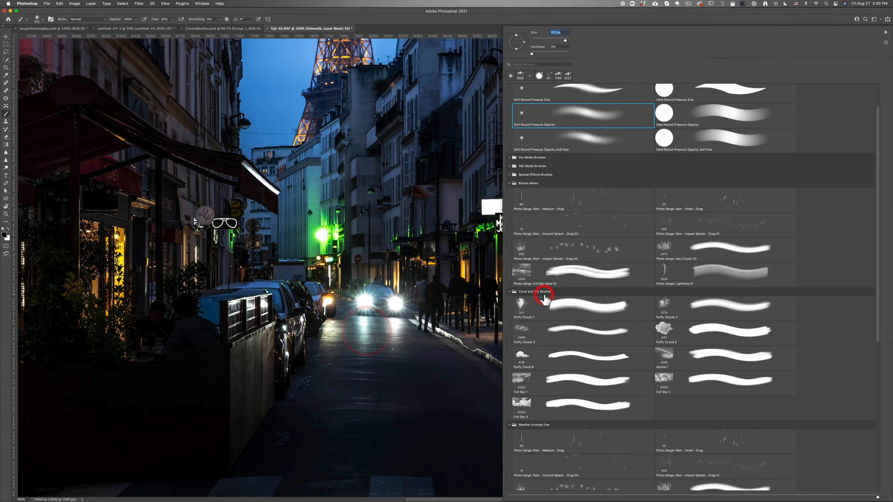
{"action": "left_click", "coordinate": [558, 52]}
{"action": "left_click_drag", "start_coordinate": [432, 298], "coordinate": [382, 297]}
{"action": "left_click", "coordinate": [808, 384]}
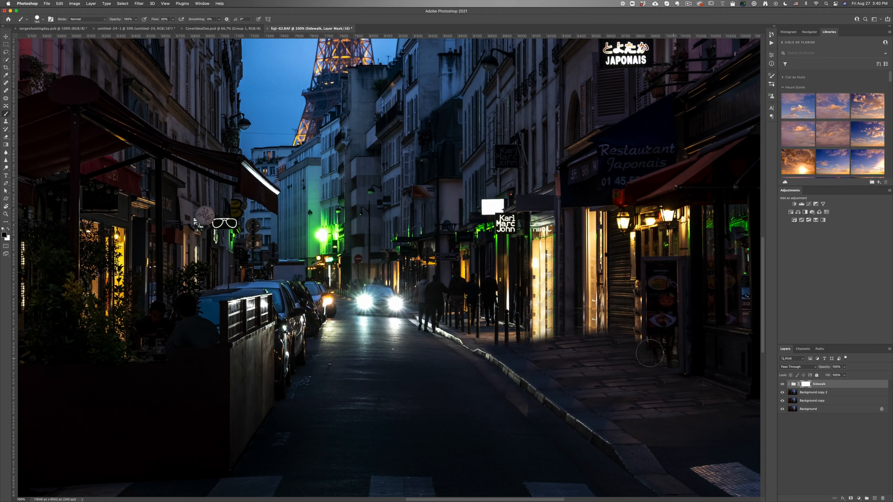
Mask out the paving overlapping the building bases, menu board and bollards, and compare the group on and off
{"action": "mouse_move", "coordinate": [635, 348]}
{"action": "left_mouse_down"}
{"action": "mouse_move", "coordinate": [569, 335]}
{"action": "mouse_move", "coordinate": [632, 352]}
{"action": "left_mouse_up"}
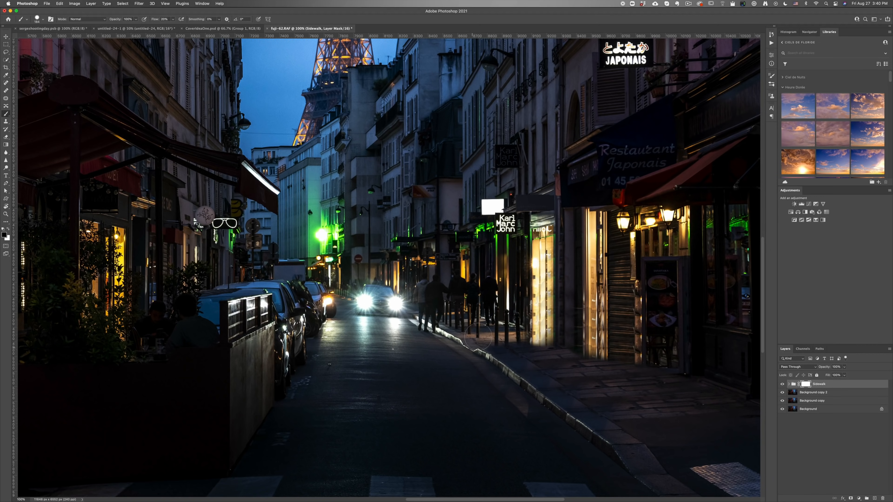
{"action": "left_click_drag", "start_coordinate": [501, 338], "coordinate": [484, 348]}
{"action": "left_click_drag", "start_coordinate": [546, 332], "coordinate": [495, 344]}
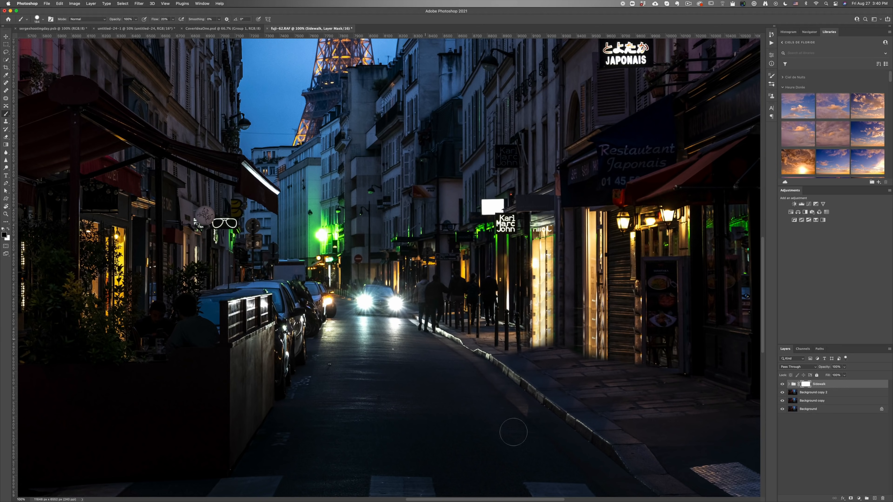
{"action": "left_click", "coordinate": [782, 384]}
{"action": "left_click", "coordinate": [782, 384]}
Merge the Sidewalk group with Background copy 2 and compare the merged layer with the image beneath it
{"action": "left_click", "coordinate": [841, 394]}
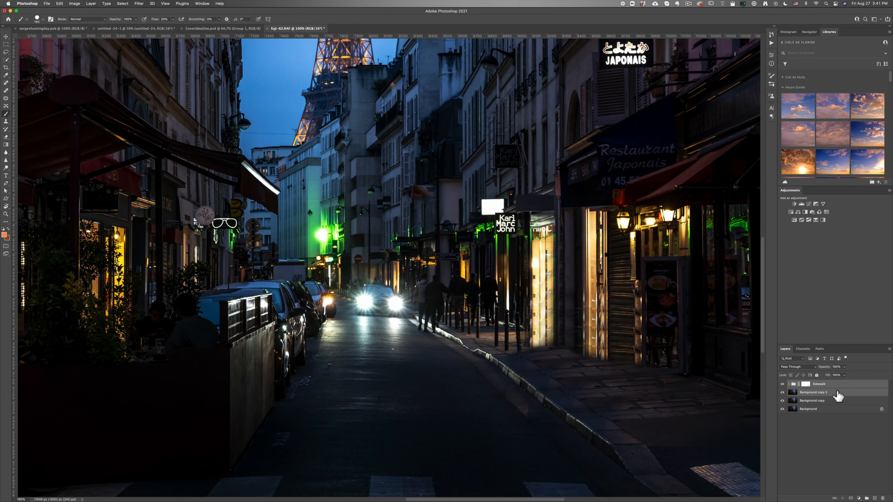
{"action": "key", "text": "super+e"}
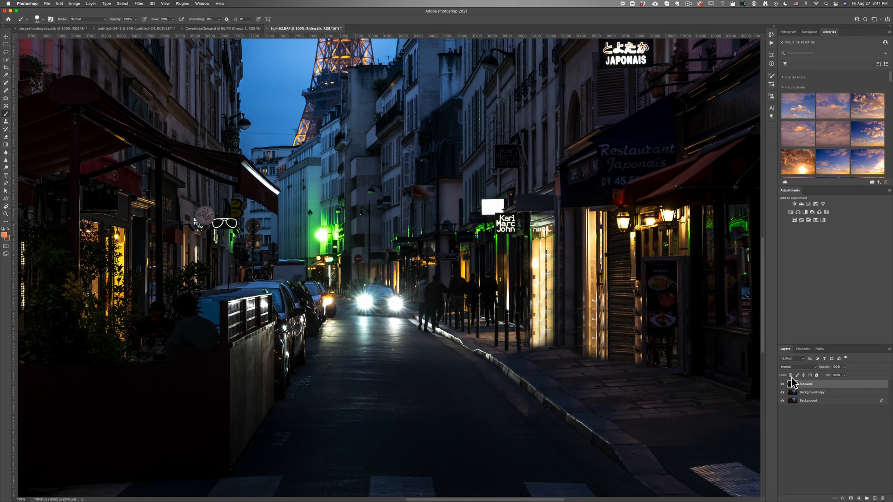
{"action": "left_click", "coordinate": [782, 385]}
{"action": "left_click", "coordinate": [781, 385]}
{"action": "left_click", "coordinate": [781, 384]}
{"action": "left_click", "coordinate": [781, 385]}
Remove leftover marks on the wall beside the lit shopfront and on the patched pavement with the Spot Healing Brush
{"action": "left_click", "coordinate": [6, 114]}
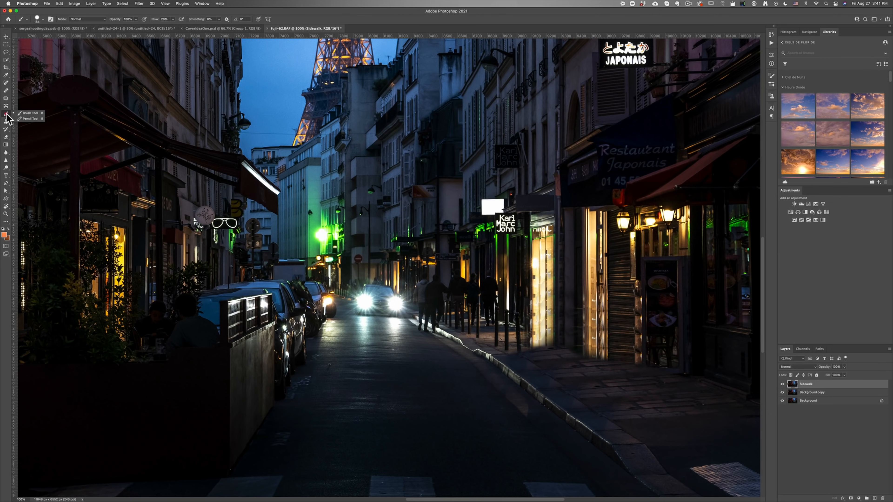
{"action": "left_click", "coordinate": [6, 83]}
{"action": "left_click_drag", "start_coordinate": [489, 324], "coordinate": [480, 322]}
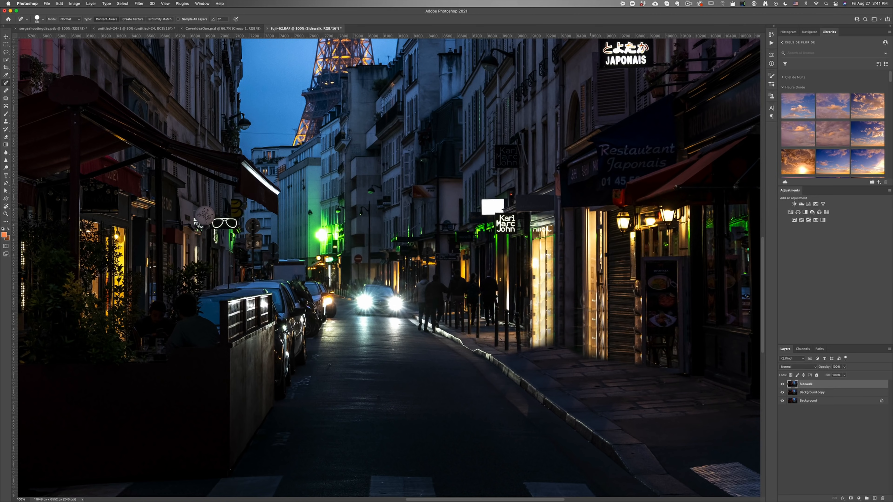
{"action": "left_click", "coordinate": [592, 300]}
{"action": "left_click", "coordinate": [578, 309]}
{"action": "left_click", "coordinate": [576, 323]}
{"action": "left_click", "coordinate": [567, 258]}
{"action": "left_click", "coordinate": [568, 282]}
{"action": "left_click", "coordinate": [597, 384]}
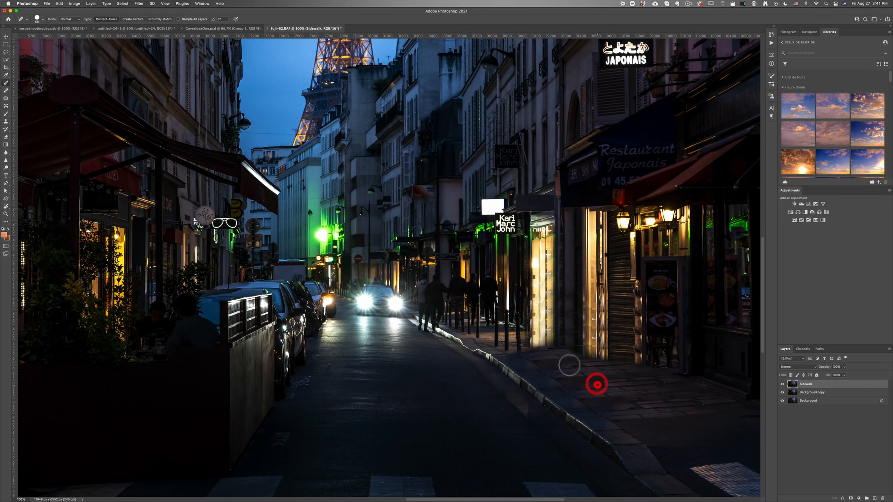
{"action": "left_click", "coordinate": [576, 365]}
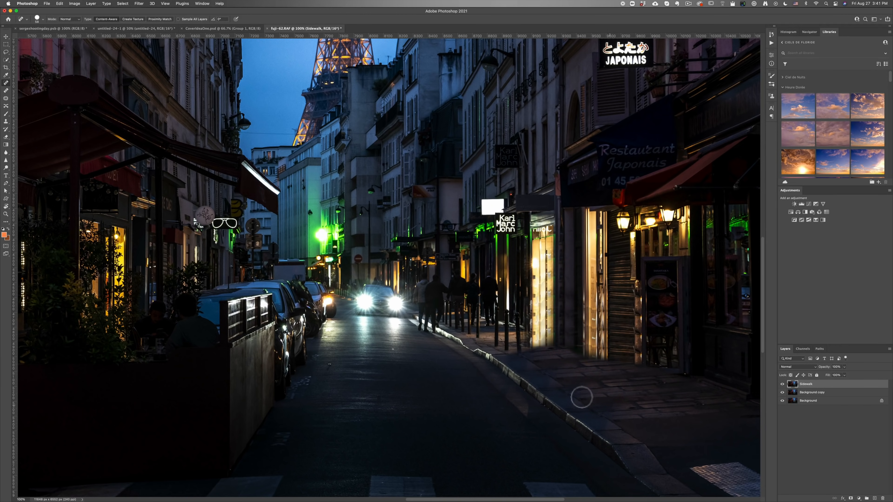
Heal the remaining marks along the kerb and on the paving in front of the restaurant with the Spot Healing Brush
{"action": "left_click", "coordinate": [509, 353]}
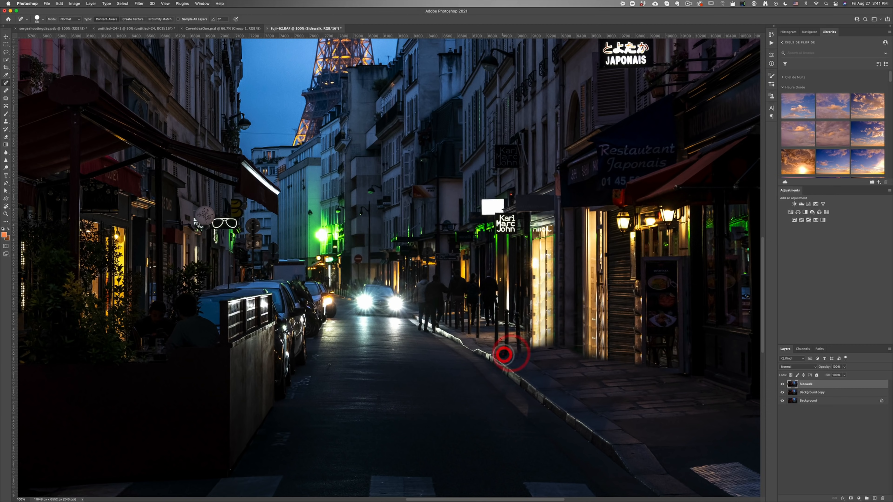
{"action": "left_click", "coordinate": [701, 402]}
{"action": "left_click", "coordinate": [667, 384]}
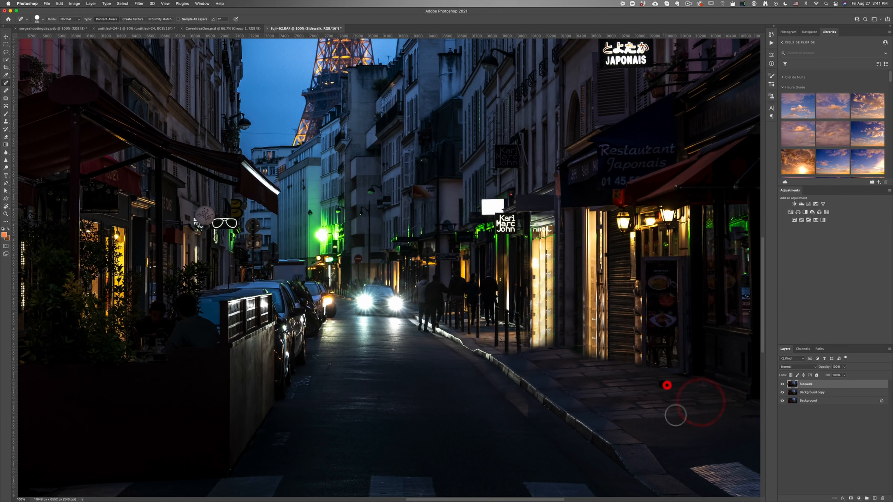
{"action": "left_click", "coordinate": [622, 420]}
Heal the blemishes on the rolling shutter, the lit doorway and the dark wall between the two lit shopfronts
{"action": "left_click", "coordinate": [636, 337]}
{"action": "left_click", "coordinate": [637, 314]}
{"action": "left_click", "coordinate": [637, 336]}
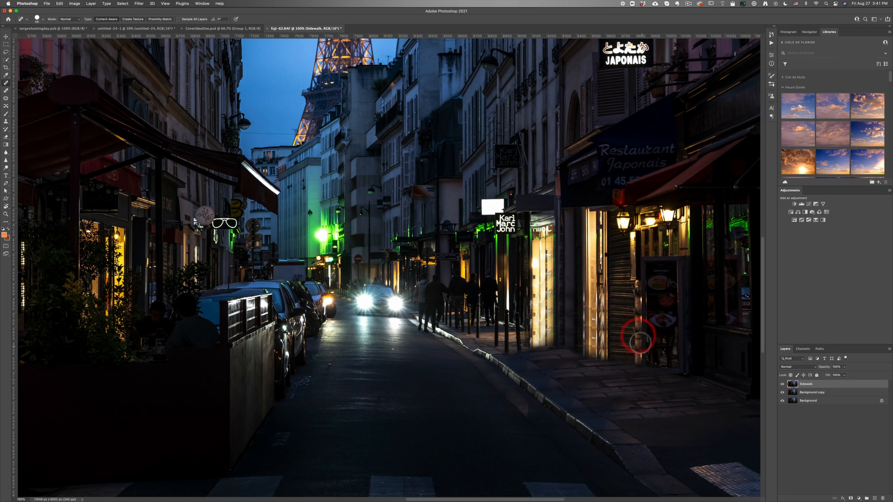
{"action": "left_click", "coordinate": [634, 292]}
{"action": "left_click", "coordinate": [633, 349]}
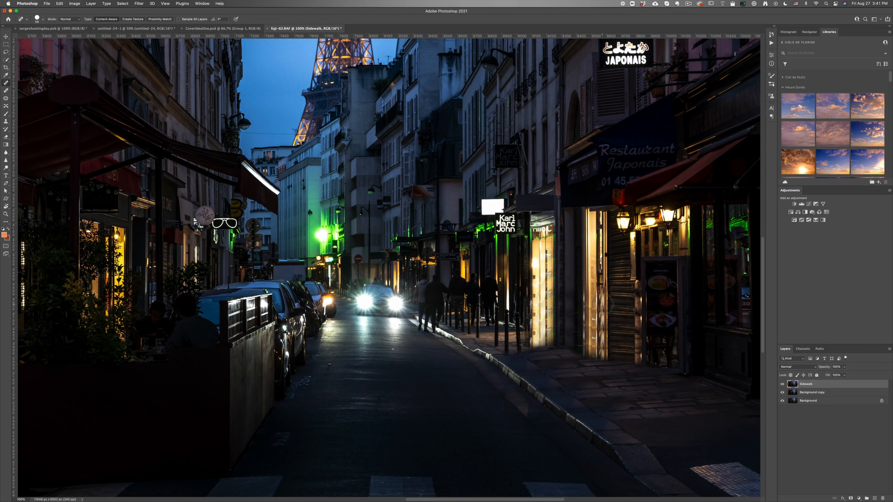
{"action": "left_click", "coordinate": [600, 314]}
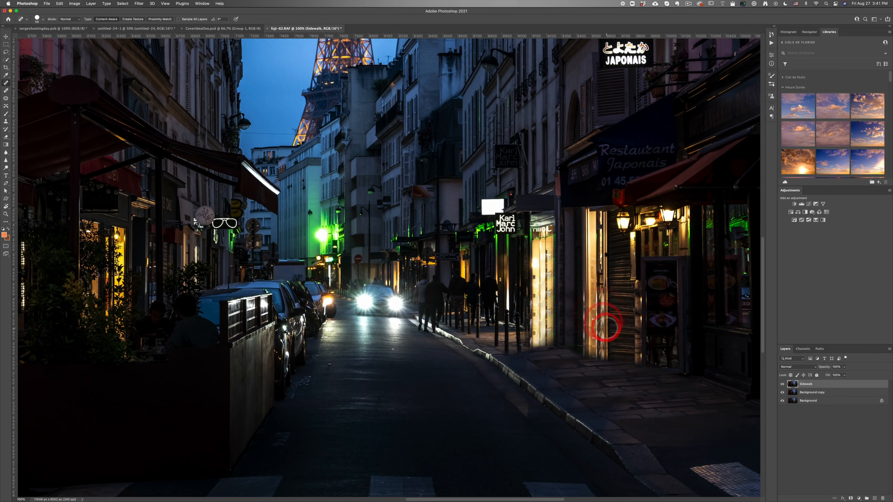
{"action": "left_click", "coordinate": [568, 318]}
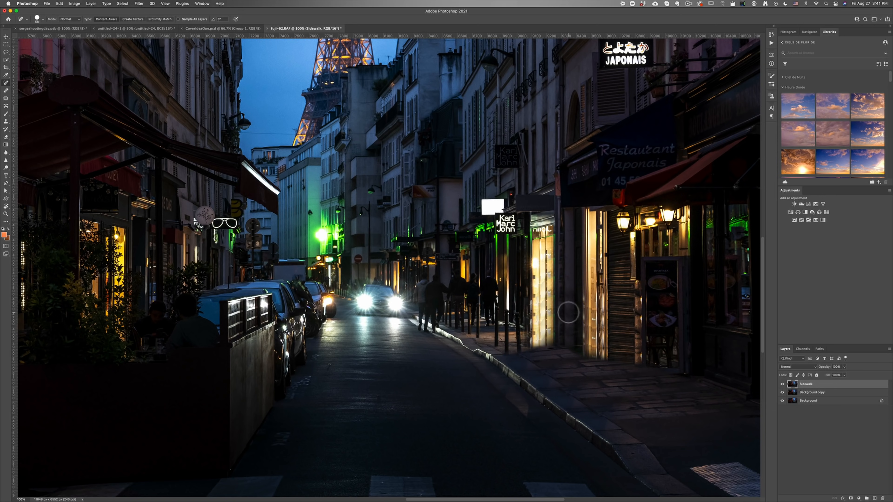
{"action": "left_click", "coordinate": [573, 299]}
{"action": "left_click", "coordinate": [578, 269]}
Add a new layer in Overlay blend mode and set the brush to black with 100% flow and 17% opacity
{"action": "left_click", "coordinate": [875, 498]}
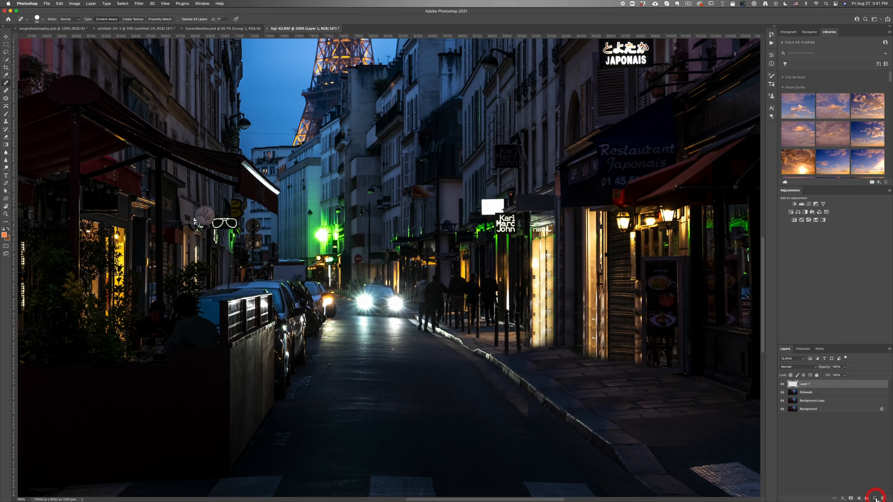
{"action": "left_click", "coordinate": [804, 367]}
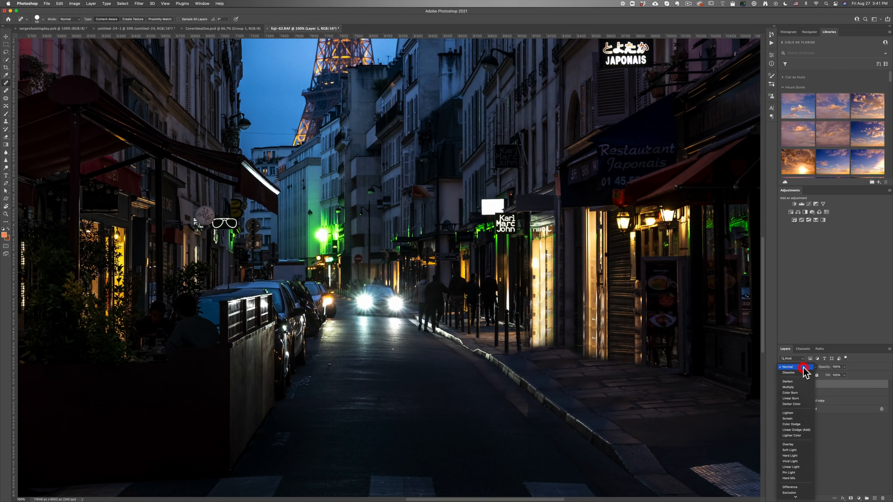
{"action": "left_click", "coordinate": [801, 445]}
{"action": "key", "text": "b"}
{"action": "left_click_drag", "start_coordinate": [562, 383], "coordinate": [595, 386]}
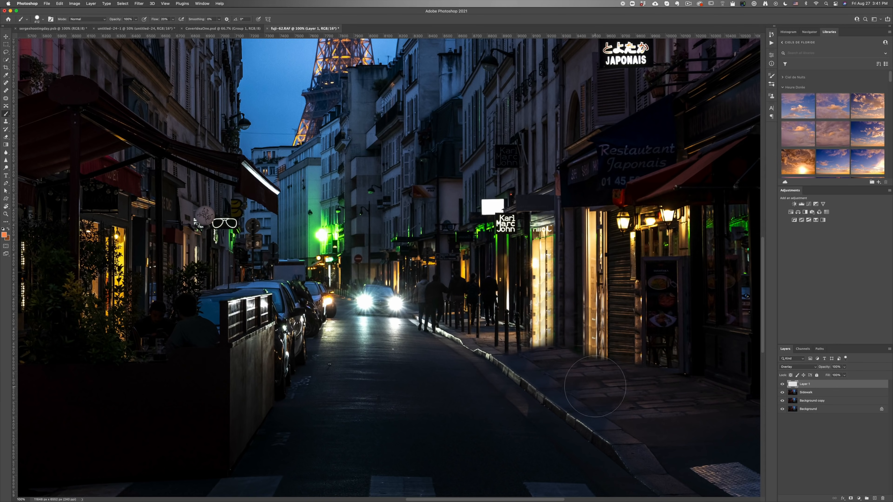
{"action": "key", "text": "d"}
{"action": "left_click", "coordinate": [173, 19]}
{"action": "left_click", "coordinate": [135, 19]}
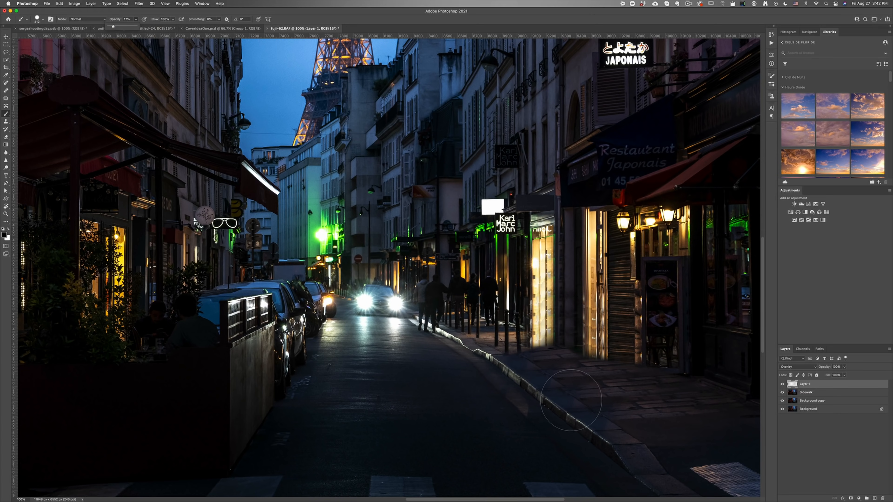
Try to darken the patched pavement with black strokes on the Overlay layer
{"action": "left_click", "coordinate": [576, 381]}
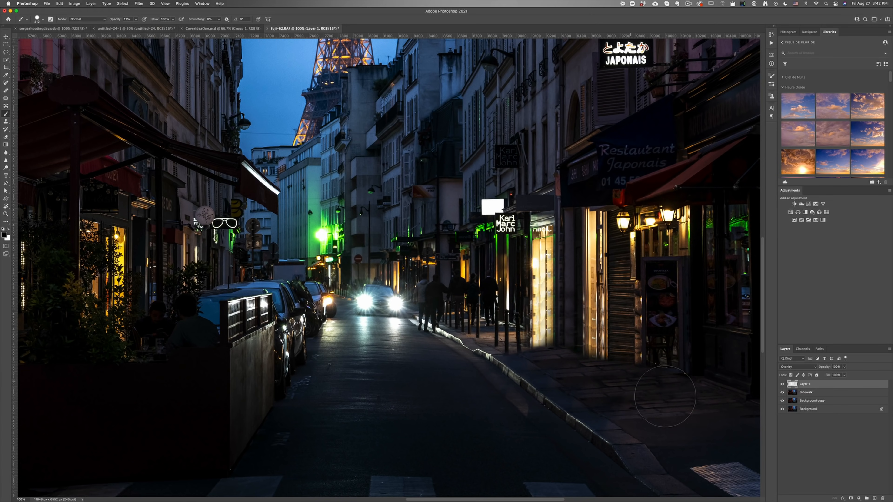
{"action": "mouse_move", "coordinate": [540, 377]}
{"action": "left_mouse_down"}
{"action": "mouse_move", "coordinate": [497, 339]}
{"action": "mouse_move", "coordinate": [522, 328]}
{"action": "mouse_move", "coordinate": [556, 337]}
{"action": "left_mouse_up"}
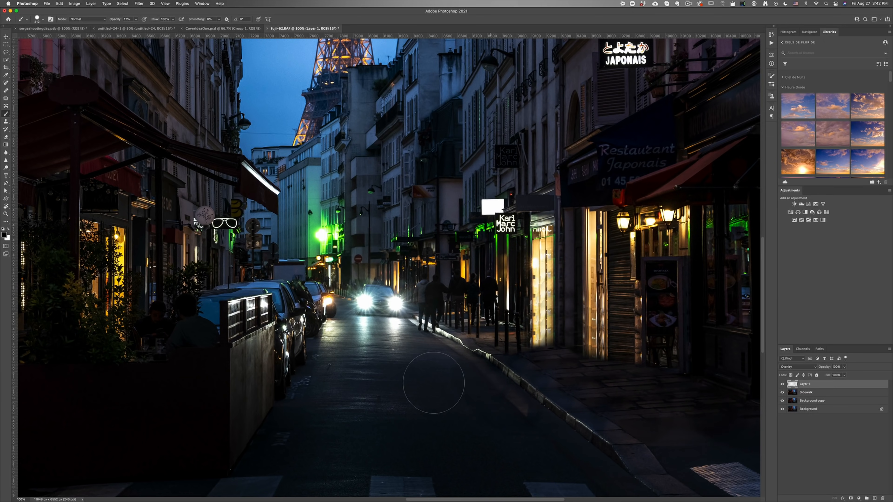
{"action": "key", "text": "super+z"}
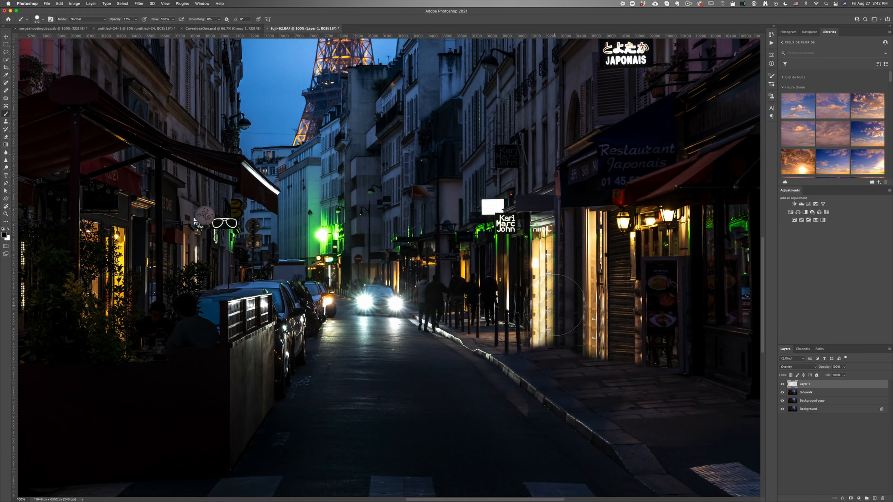
Soften the brush to 0% hardness and darken the patched pavement and kerb on the Overlay layer
{"action": "right_click", "coordinate": [559, 302]}
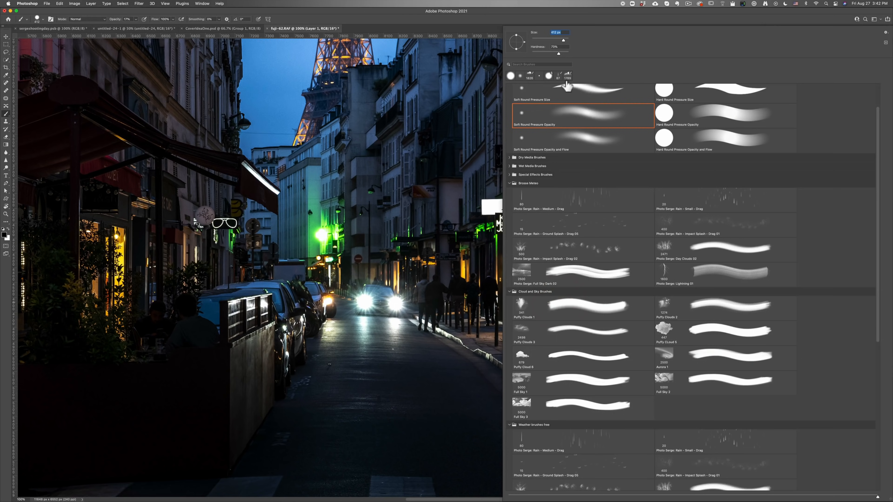
{"action": "left_click_drag", "start_coordinate": [552, 53], "coordinate": [513, 51]}
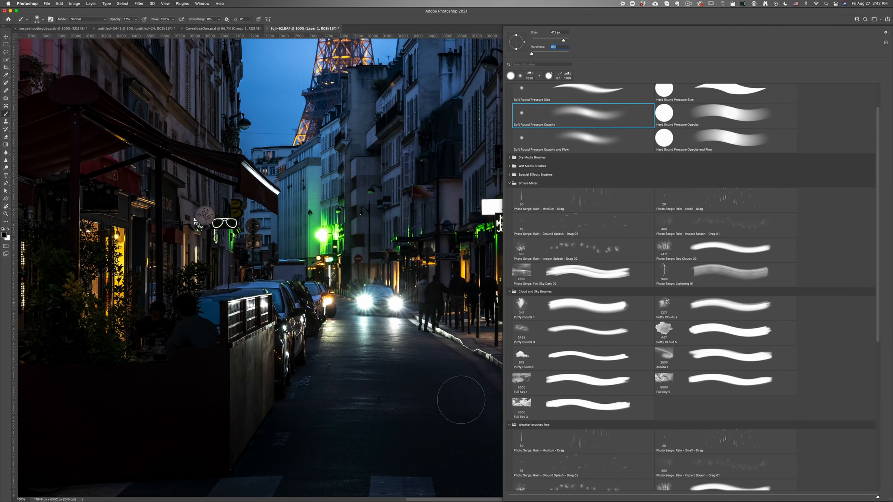
{"action": "left_click", "coordinate": [485, 397]}
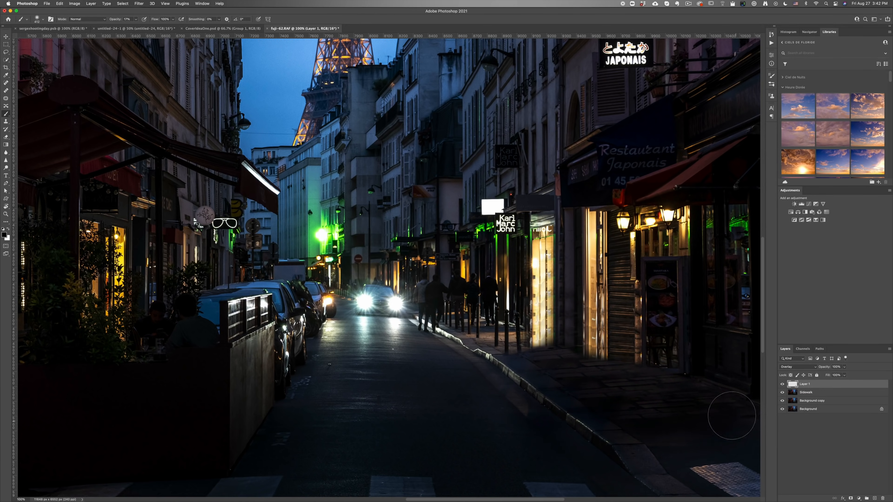
Compare the whole image with and without the Overlay darkening layer and reduce that layer's opacity to 43%
{"action": "key", "text": "z"}
{"action": "left_click", "coordinate": [359, 322], "text": "alt"}
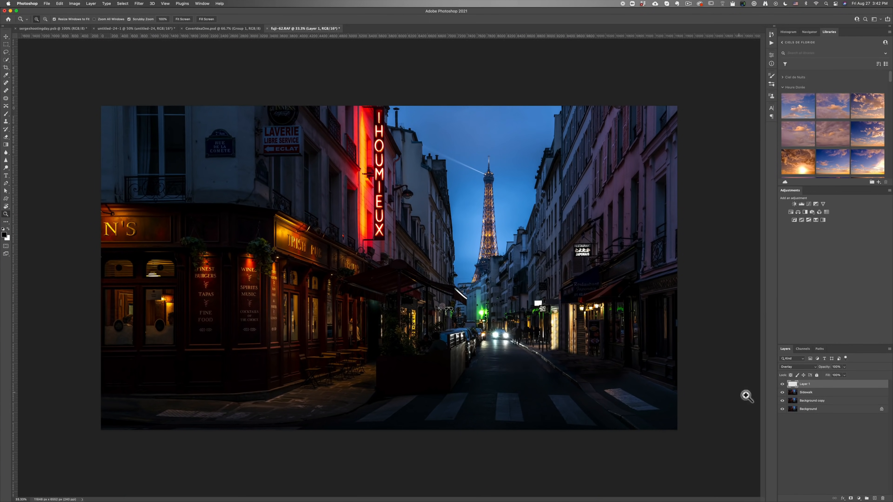
{"action": "left_click", "coordinate": [783, 384]}
{"action": "left_click", "coordinate": [782, 384]}
{"action": "left_click_drag", "start_coordinate": [826, 367], "coordinate": [823, 367]}
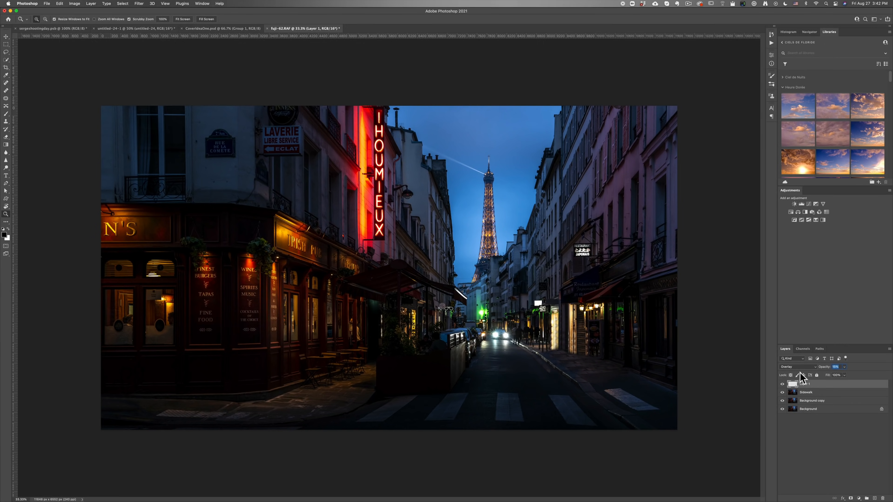
{"action": "left_click", "coordinate": [808, 372]}
Merge the Overlay layer with the Sidewalk layer and compare the merged retouch with the image beneath it
{"action": "left_click", "coordinate": [829, 394], "text": "shift"}
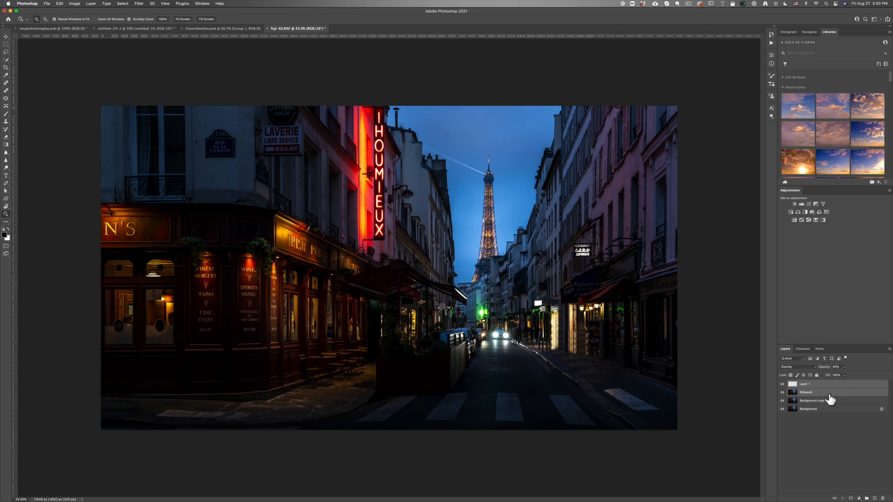
{"action": "key", "text": "super+e"}
{"action": "left_click", "coordinate": [782, 384]}
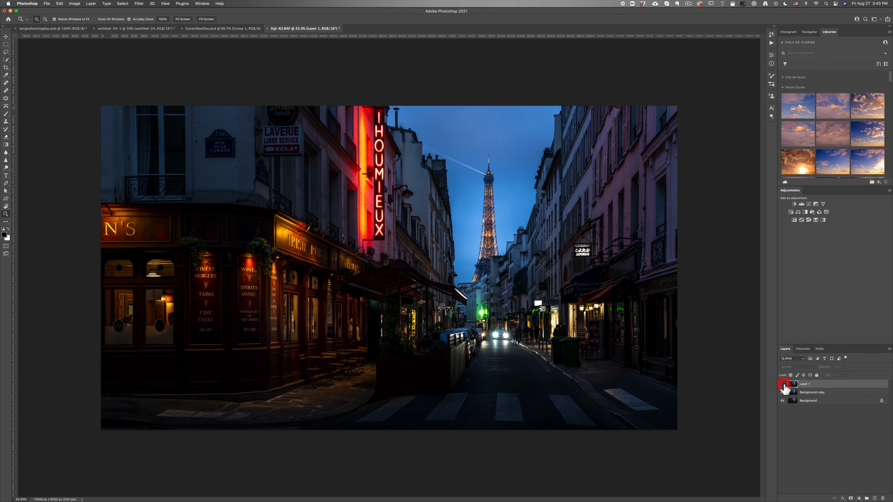
{"action": "left_click", "coordinate": [782, 384]}
{"action": "left_click", "coordinate": [783, 384]}
{"action": "left_click", "coordinate": [783, 384]}
{"action": "left_click", "coordinate": [586, 345]}
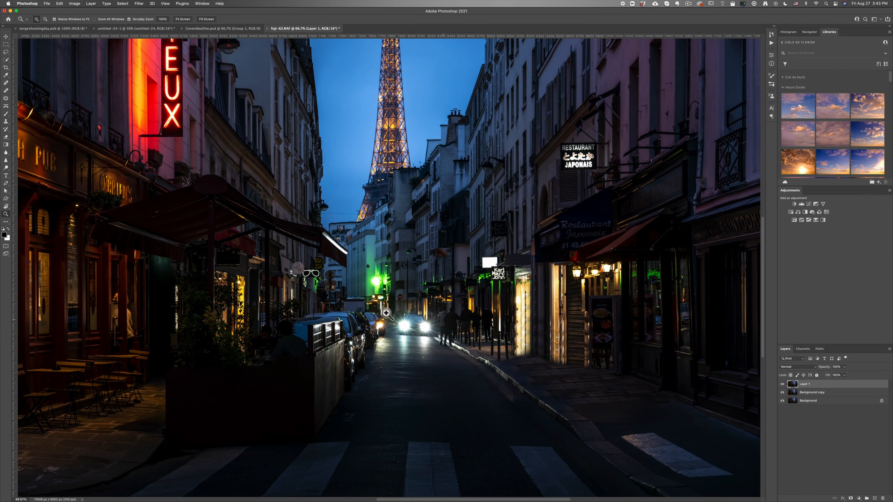
{"action": "left_click", "coordinate": [440, 324], "text": "alt"}
{"action": "left_click", "coordinate": [428, 331], "text": "alt"}
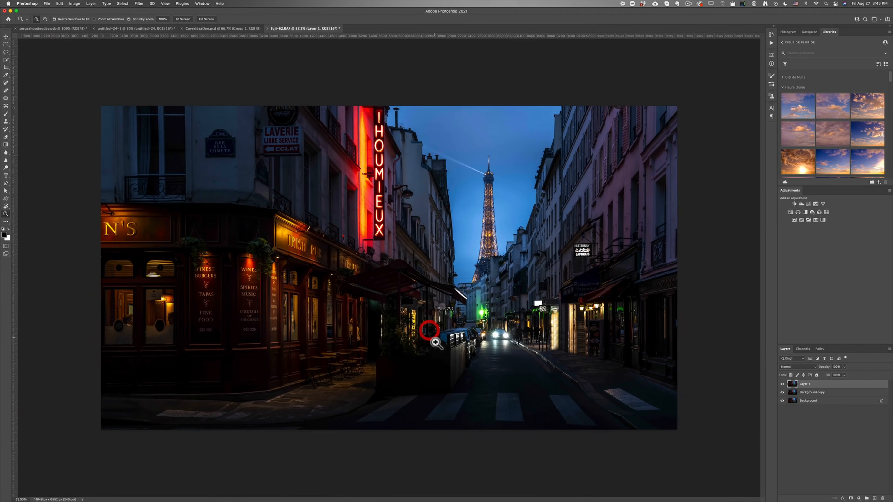
{"action": "left_click", "coordinate": [782, 384]}
{"action": "left_click", "coordinate": [782, 384]}
Save the retouched image and switch to Lightroom Classic
{"action": "left_click", "coordinate": [46, 4]}
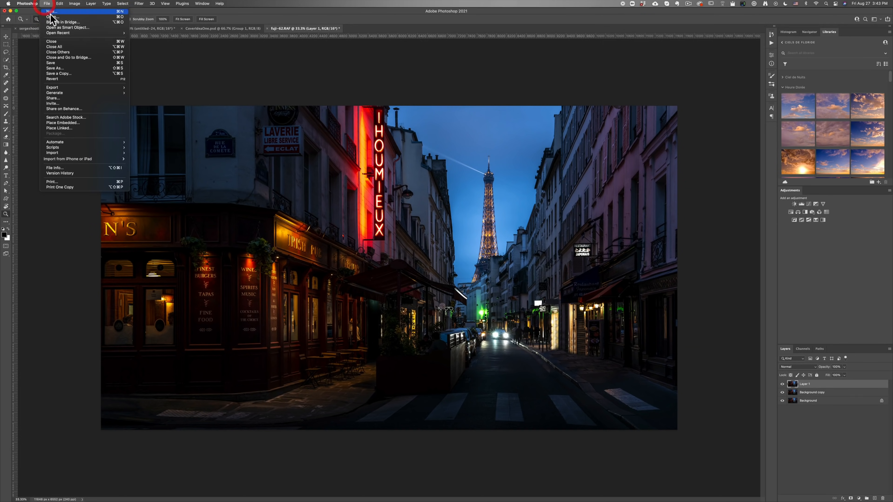
{"action": "left_click", "coordinate": [74, 62]}
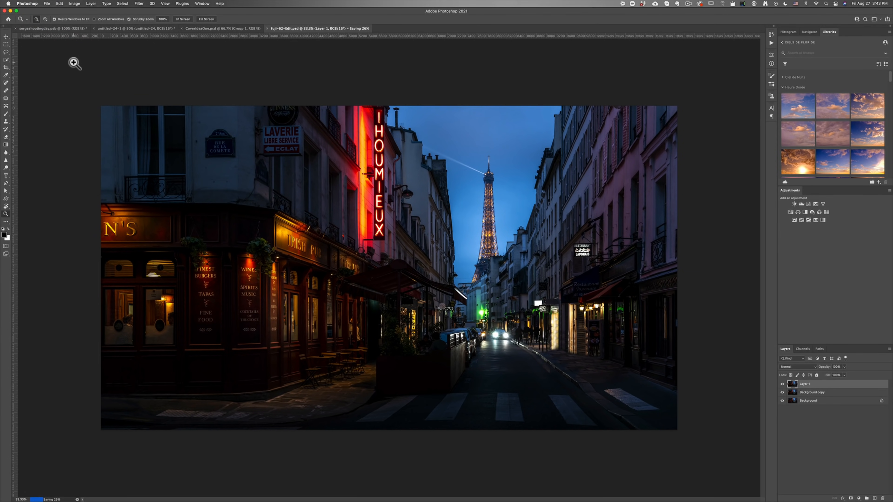
{"action": "key", "text": "super+Tab"}
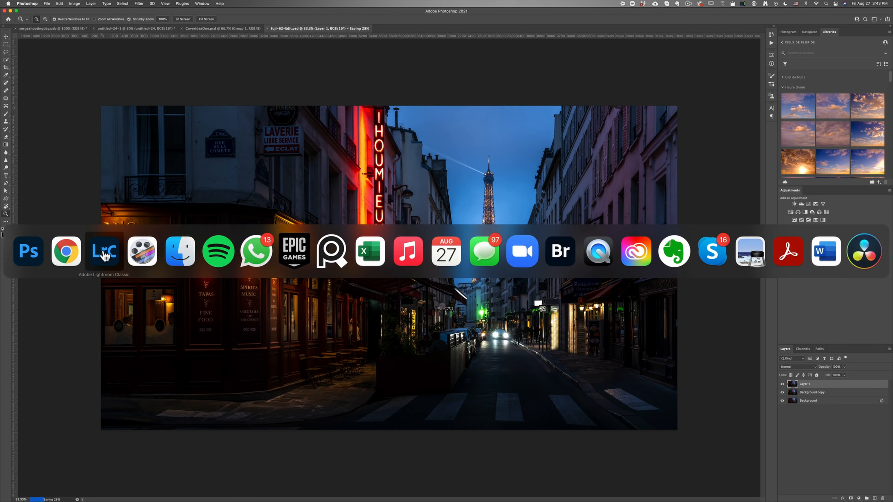
{"action": "left_click", "coordinate": [105, 256]}
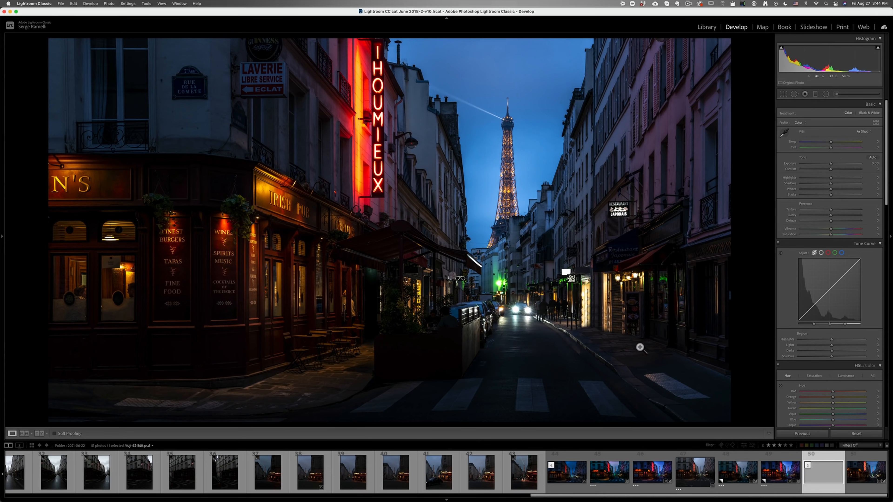
Open the export settings for fuji-62-Edit.psd and turn off placing the file in a subfolder
{"action": "right_click", "coordinate": [826, 478]}
{"action": "mouse_move", "coordinate": [836, 466]}
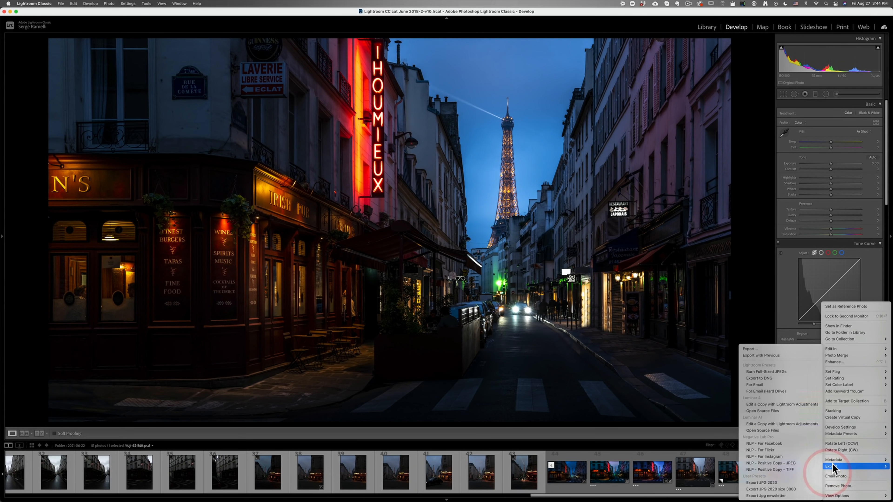
{"action": "left_click", "coordinate": [744, 349]}
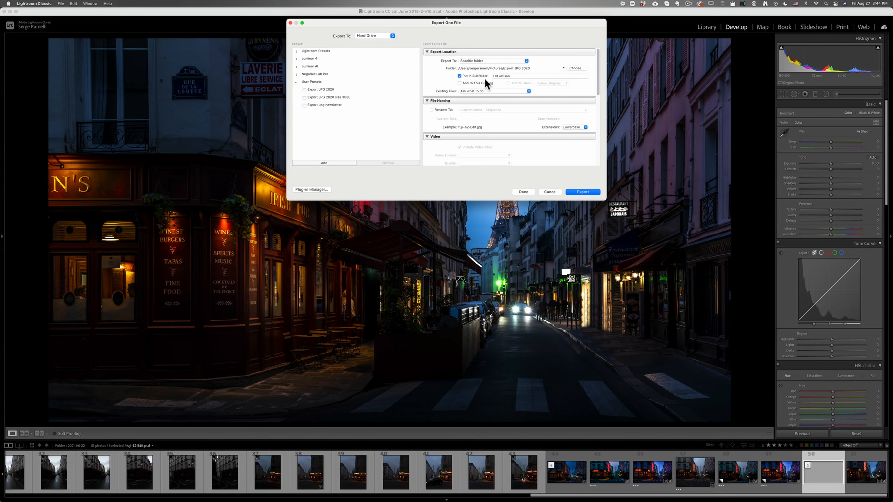
{"action": "left_click", "coordinate": [479, 76]}
{"action": "scroll", "coordinate": [559, 112], "scroll_direction": "down", "scroll_amount": 2}
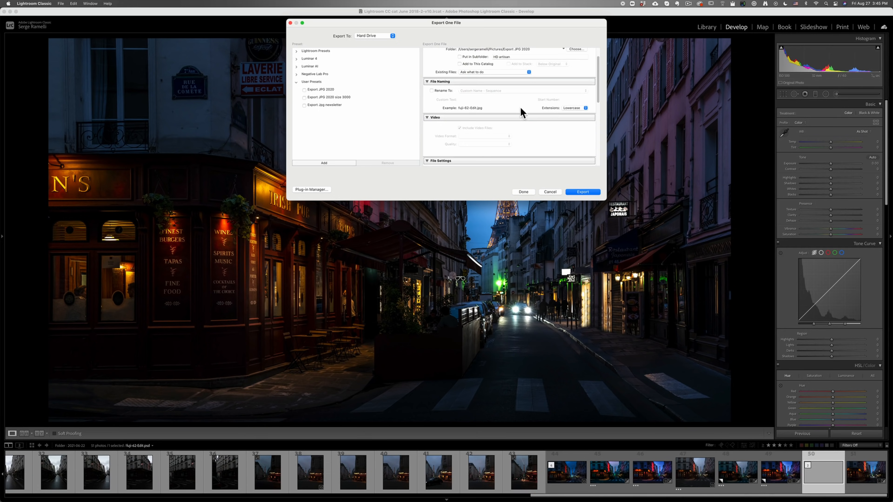
{"action": "scroll", "coordinate": [520, 107], "scroll_direction": "down", "scroll_amount": 2}
{"action": "scroll", "coordinate": [506, 114], "scroll_direction": "up", "scroll_amount": 3}
{"action": "scroll", "coordinate": [502, 147], "scroll_direction": "down", "scroll_amount": 2}
{"action": "scroll", "coordinate": [500, 144], "scroll_direction": "up", "scroll_amount": 3}
{"action": "scroll", "coordinate": [500, 150], "scroll_direction": "down", "scroll_amount": 3}
Set the export format to TIFF with ZIP compression and turn off resizing
{"action": "left_click", "coordinate": [499, 150]}
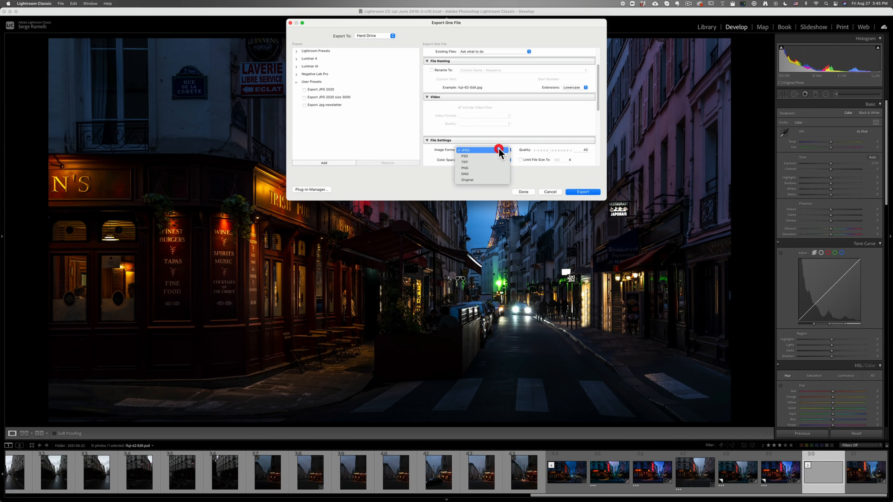
{"action": "left_click", "coordinate": [489, 162]}
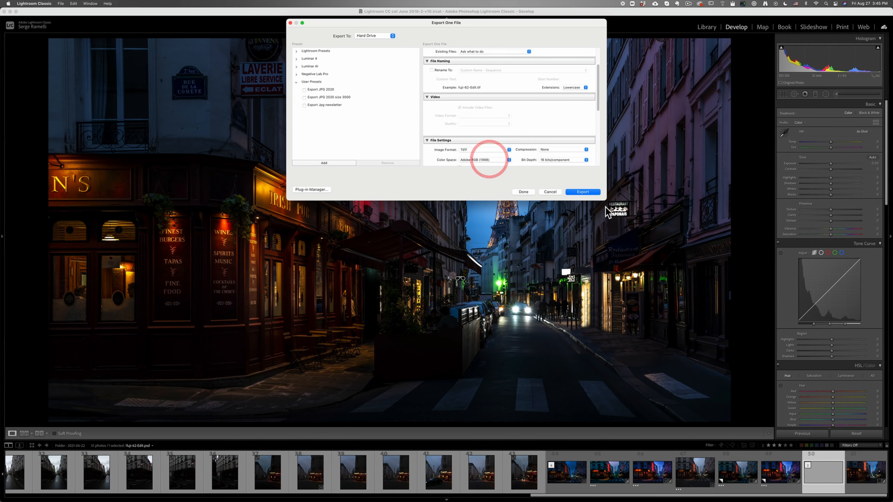
{"action": "left_click_drag", "start_coordinate": [605, 199], "coordinate": [679, 293]}
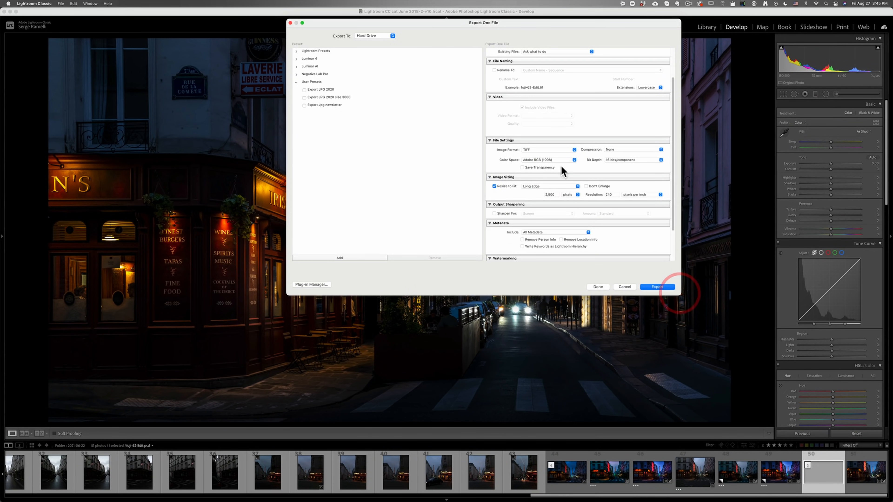
{"action": "left_click", "coordinate": [616, 151]}
{"action": "left_click", "coordinate": [615, 145]}
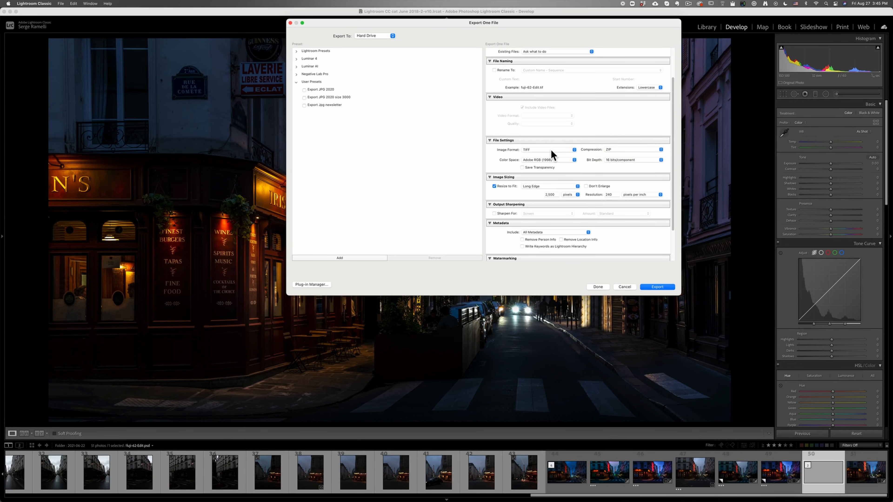
{"action": "left_click", "coordinate": [509, 190]}
Choose the Desktop as the destination folder and export the image
{"action": "scroll", "coordinate": [641, 147], "scroll_direction": "up", "scroll_amount": 3}
{"action": "left_click", "coordinate": [653, 68]}
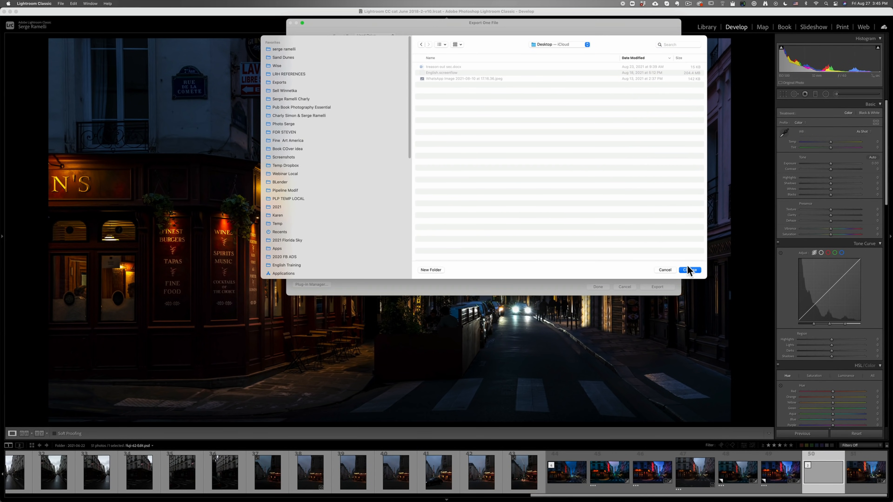
{"action": "left_click", "coordinate": [689, 270]}
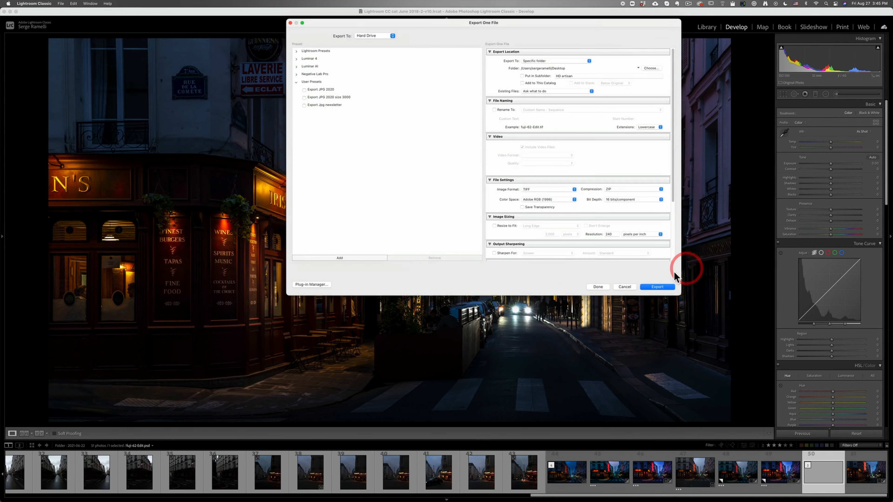
{"action": "left_click", "coordinate": [657, 286]}
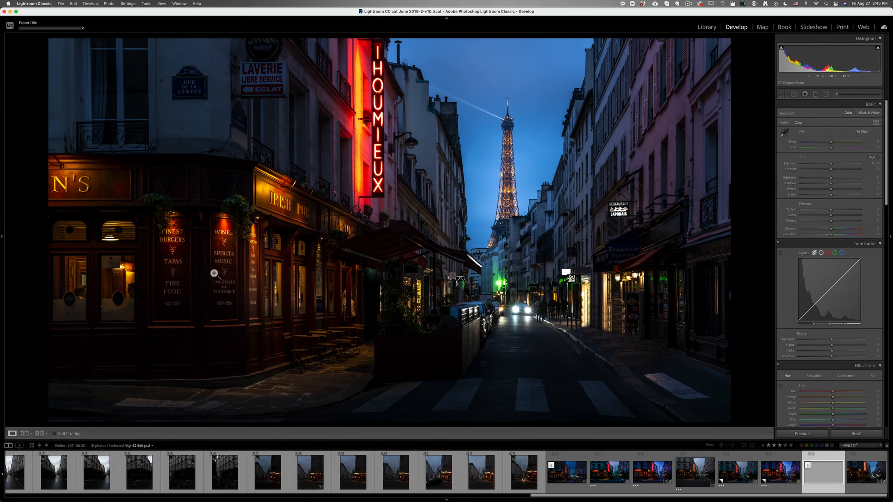
Switch to Finder and preview the exported Eiffel Tower TIFF on the Desktop
{"action": "key", "text": "super+Tab"}
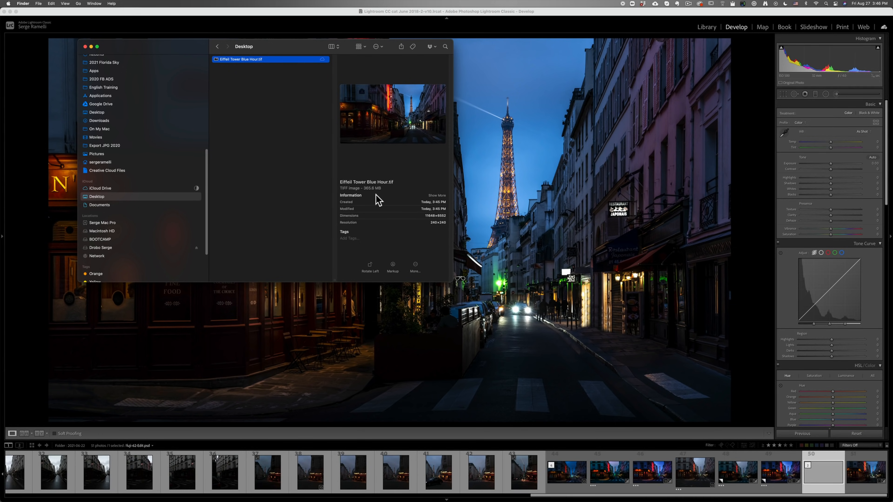
{"action": "key", "text": "space"}
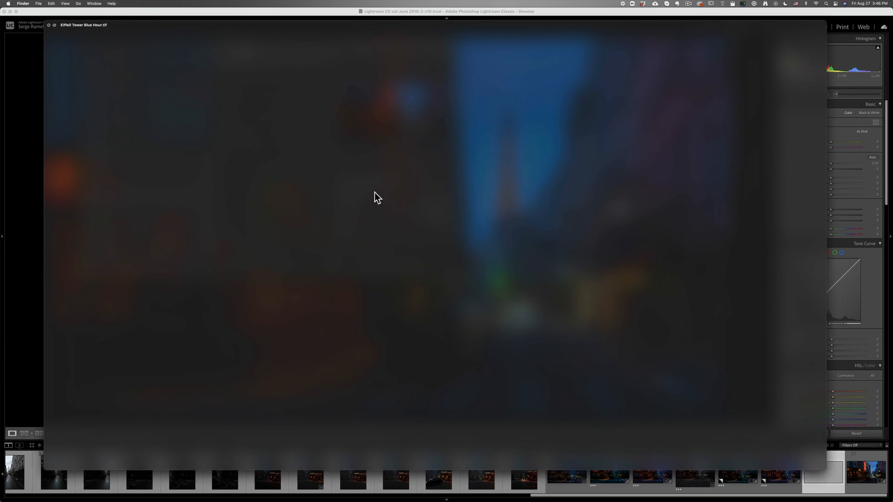